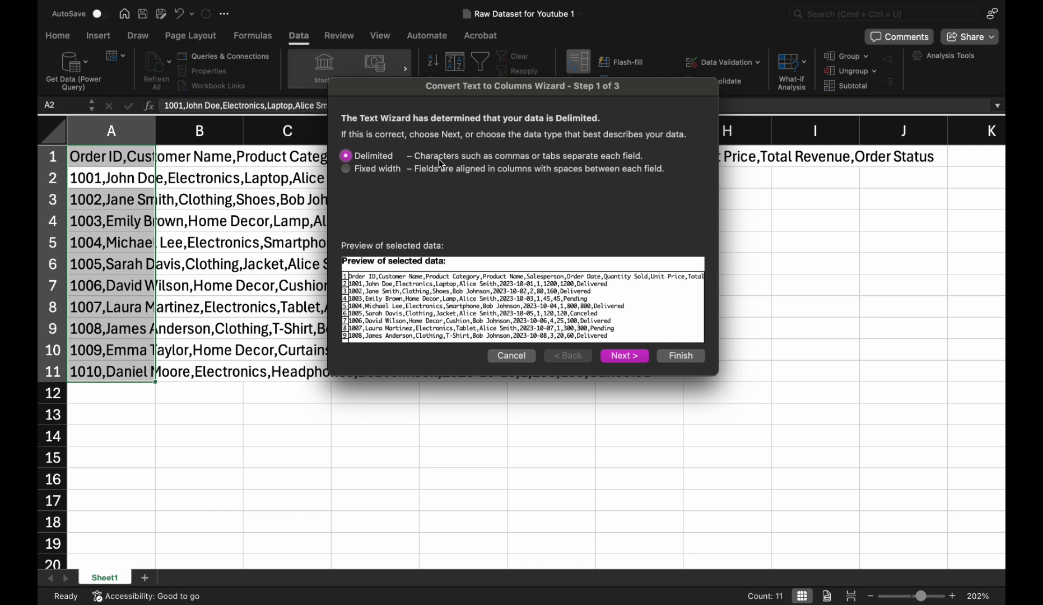
Split the order data in column A into separate columns using Tab and Comma delimiters and General format
{"action": "left_click", "coordinate": [624, 356]}
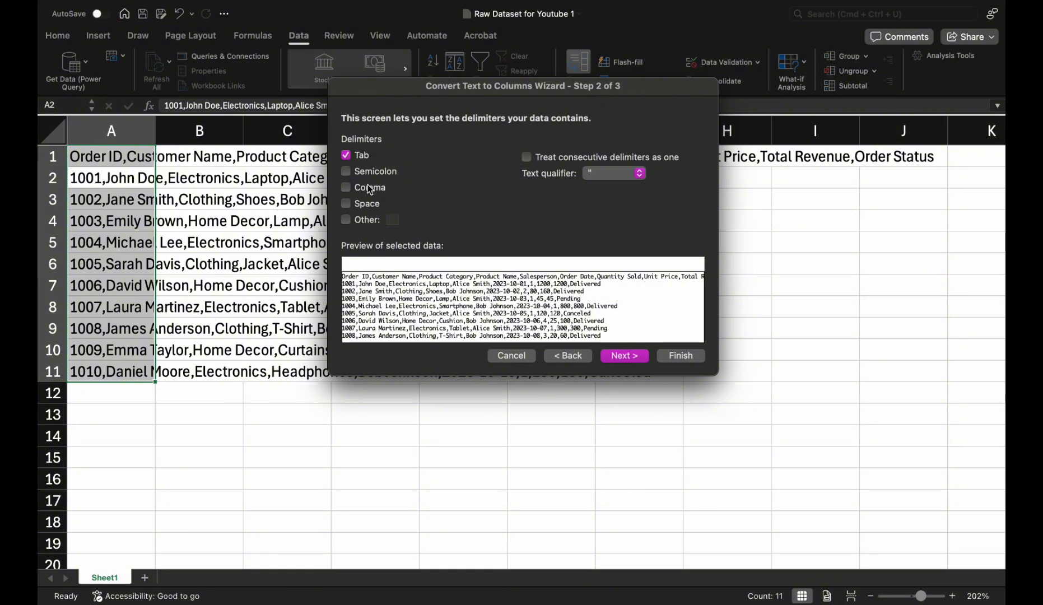
{"action": "left_click_drag", "start_coordinate": [461, 88], "coordinate": [355, 224]}
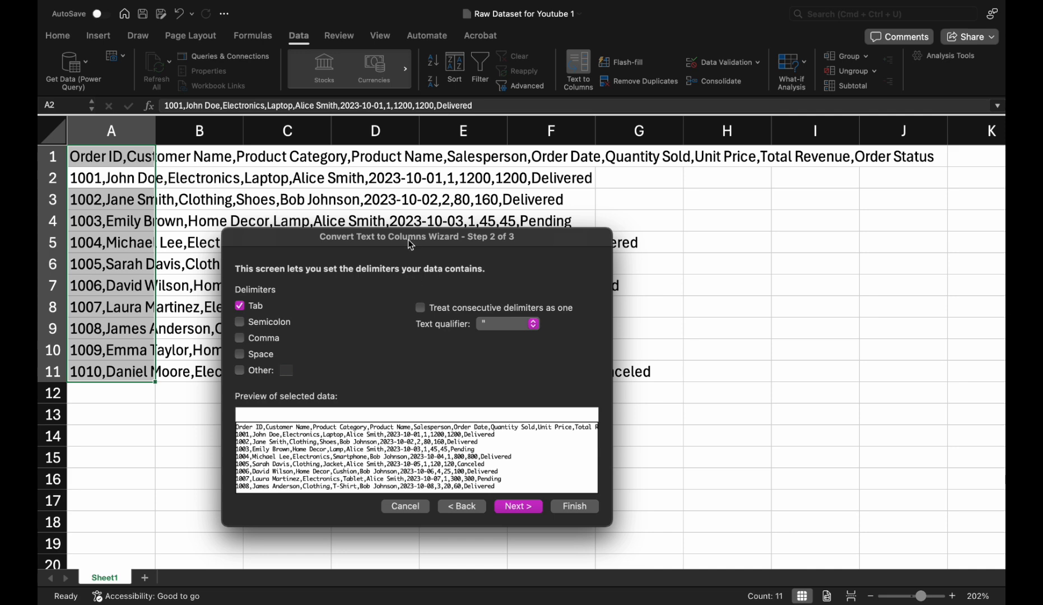
{"action": "left_click_drag", "start_coordinate": [294, 245], "coordinate": [324, 166]}
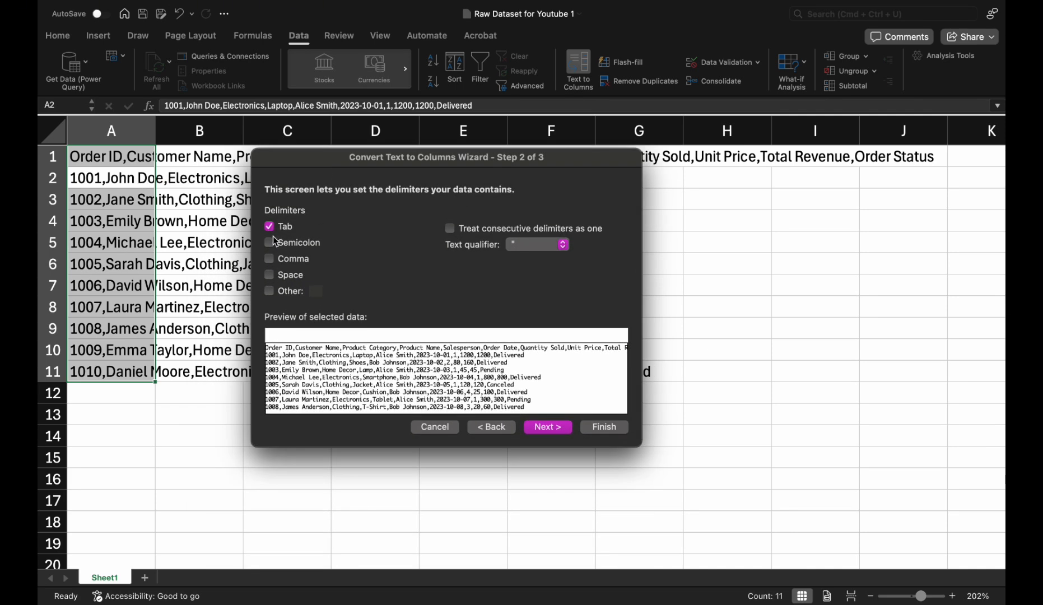
{"action": "left_click", "coordinate": [270, 259]}
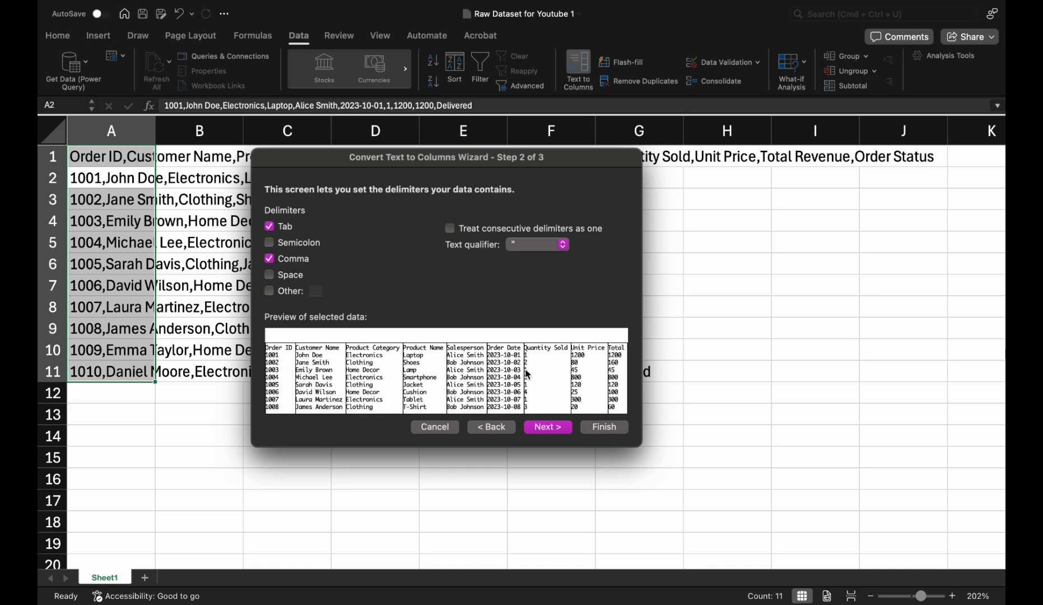
{"action": "left_click", "coordinate": [547, 428]}
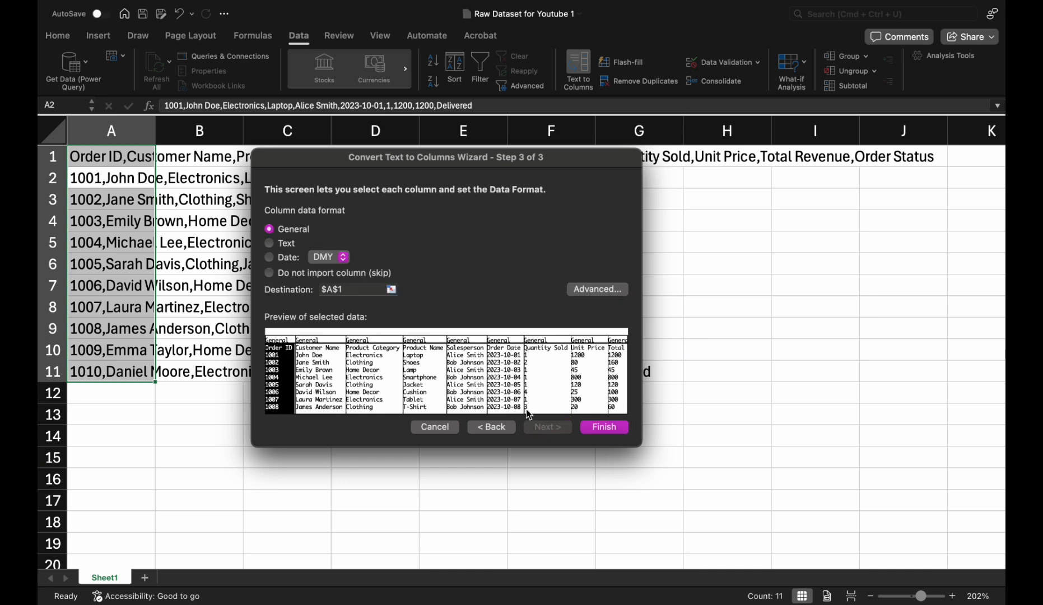
{"action": "left_click", "coordinate": [604, 428]}
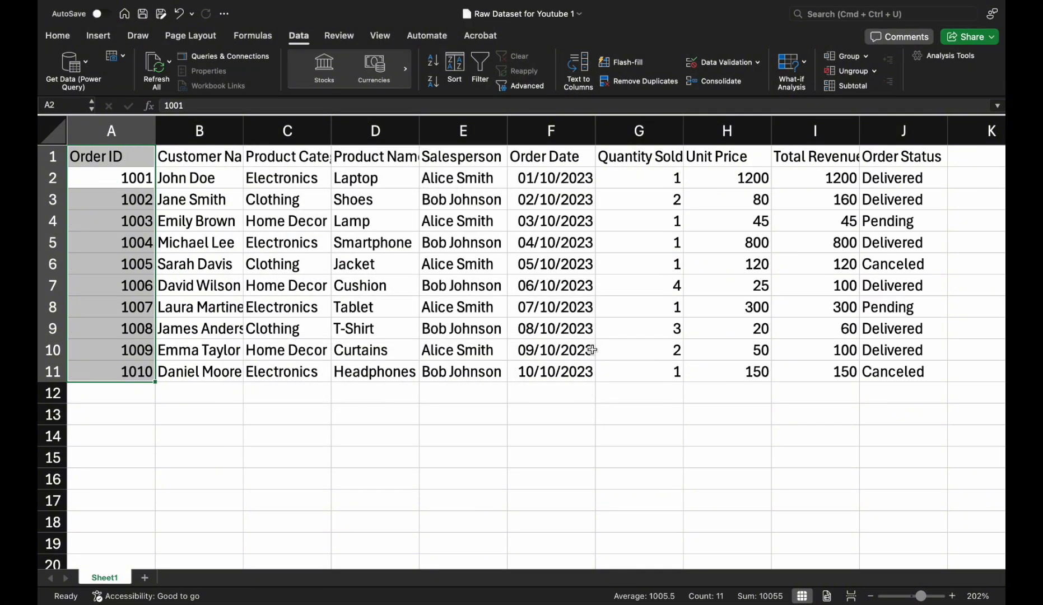
Apply borders to every cell of the order table, A1:J11
{"action": "left_click", "coordinate": [563, 270]}
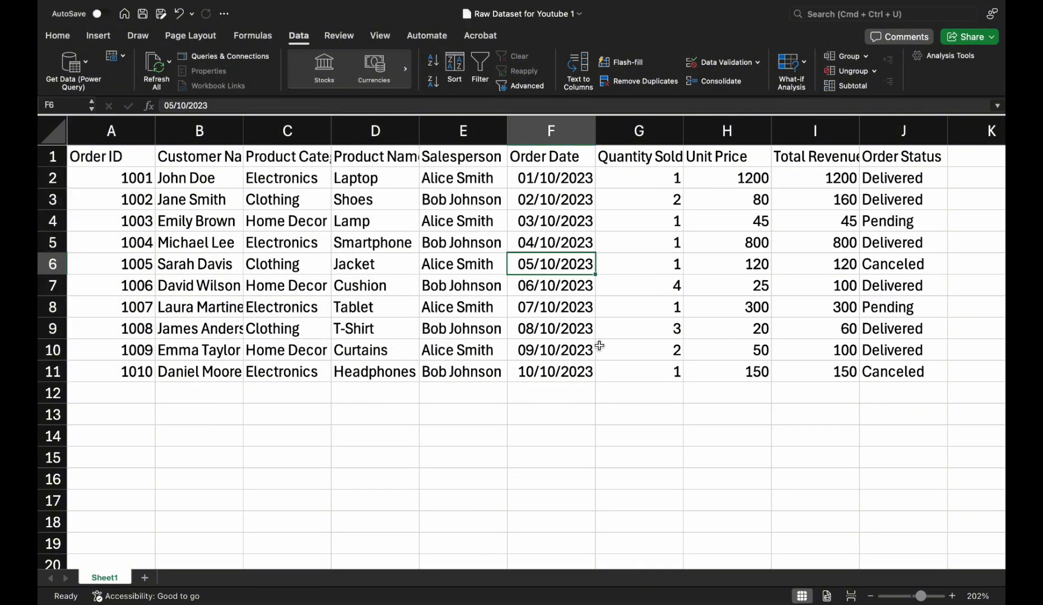
{"action": "key", "text": "super+a"}
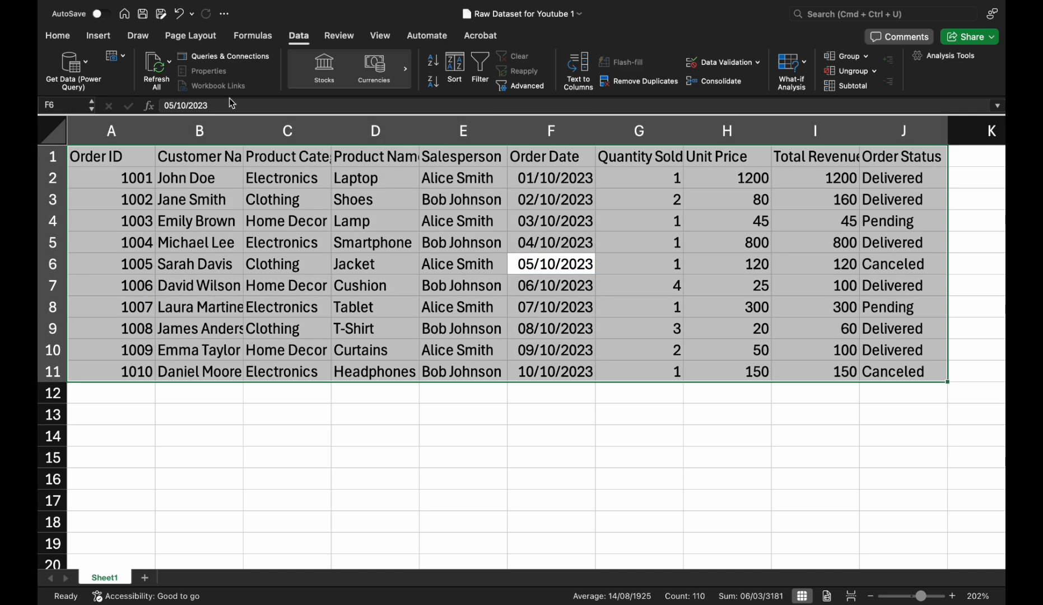
{"action": "left_click", "coordinate": [58, 35]}
{"action": "left_click", "coordinate": [199, 199]}
Center the contents of the whole order table
{"action": "left_click", "coordinate": [132, 130]}
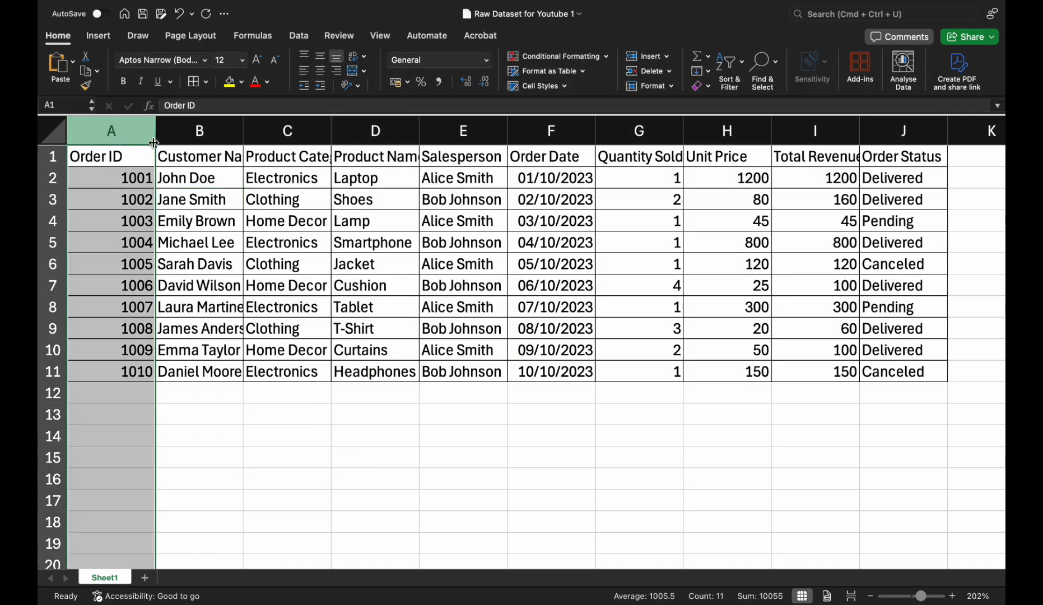
{"action": "left_click", "coordinate": [192, 191]}
{"action": "key", "text": "super+a"}
{"action": "left_click", "coordinate": [320, 71]}
{"action": "left_click", "coordinate": [176, 262]}
Autofit the width of all columns on the sheet to their contents
{"action": "left_click", "coordinate": [55, 133]}
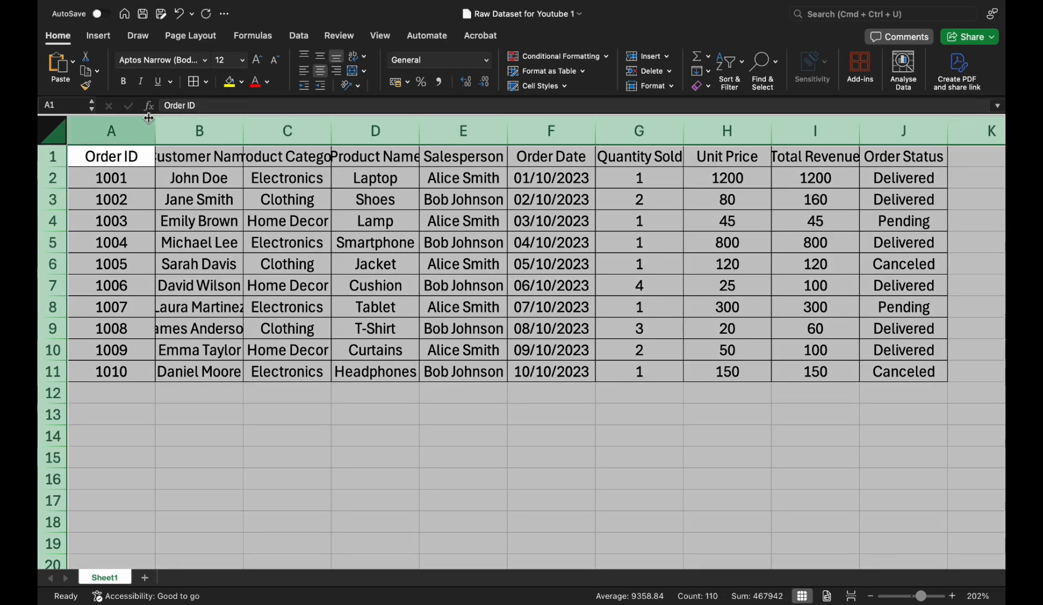
{"action": "double_click", "coordinate": [155, 131]}
{"action": "left_click", "coordinate": [190, 200]}
{"action": "left_click_drag", "start_coordinate": [123, 131], "coordinate": [132, 130]}
Left-align the customer names in B2:B11 and the category, product and salesperson entries in C2:E11
{"action": "left_click_drag", "start_coordinate": [191, 178], "coordinate": [224, 373]}
{"action": "left_click", "coordinate": [304, 71]}
{"action": "left_click", "coordinate": [307, 284]}
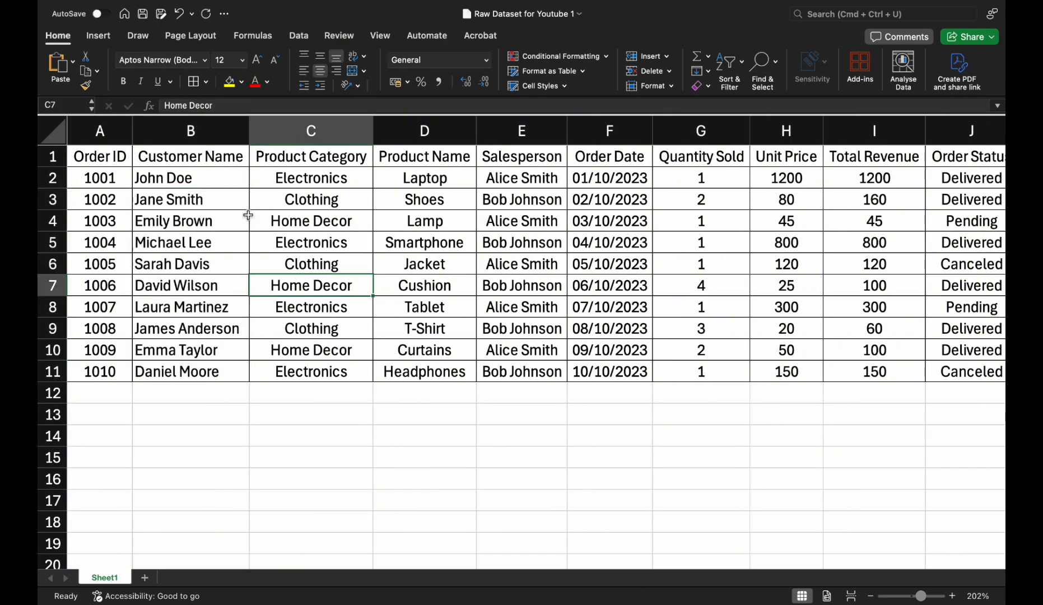
{"action": "left_click_drag", "start_coordinate": [301, 176], "coordinate": [521, 371]}
{"action": "left_click", "coordinate": [303, 71]}
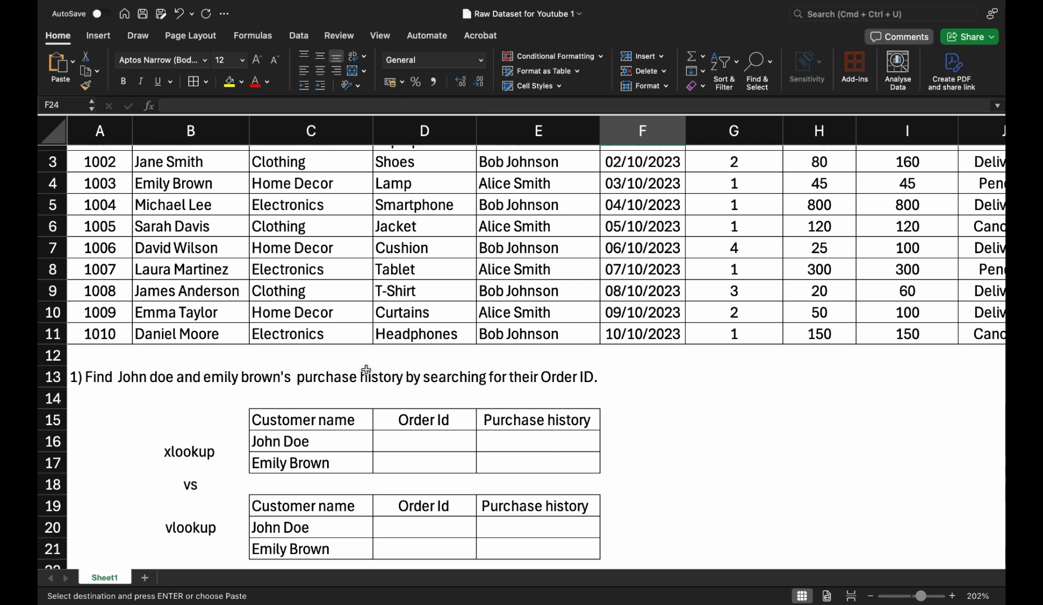
Fill the first customer's Order Id cell, D16, in the xlookup table with the order ID from A2
{"action": "scroll", "coordinate": [417, 376], "scroll_direction": "up", "scroll_amount": 2}
{"action": "left_click", "coordinate": [407, 480]}
{"action": "type", "text": "1001"}
Enter =VLOOKUP(C17,A2:B11,1,FALSE) in D17 to look up the second customer's order ID
{"action": "left_click", "coordinate": [403, 503]}
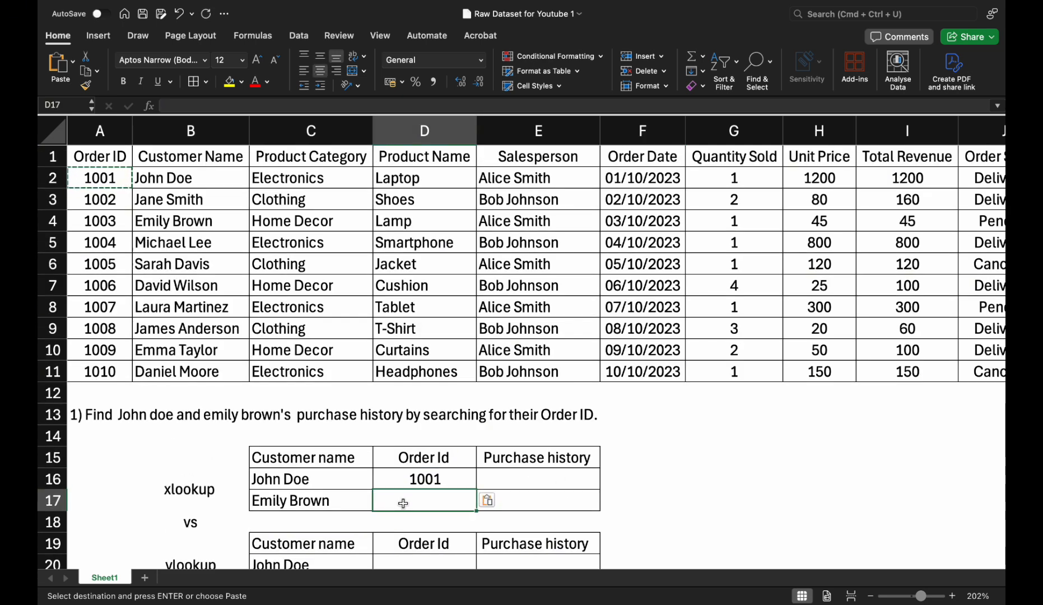
{"action": "scroll", "coordinate": [347, 467], "scroll_direction": "down", "scroll_amount": 1}
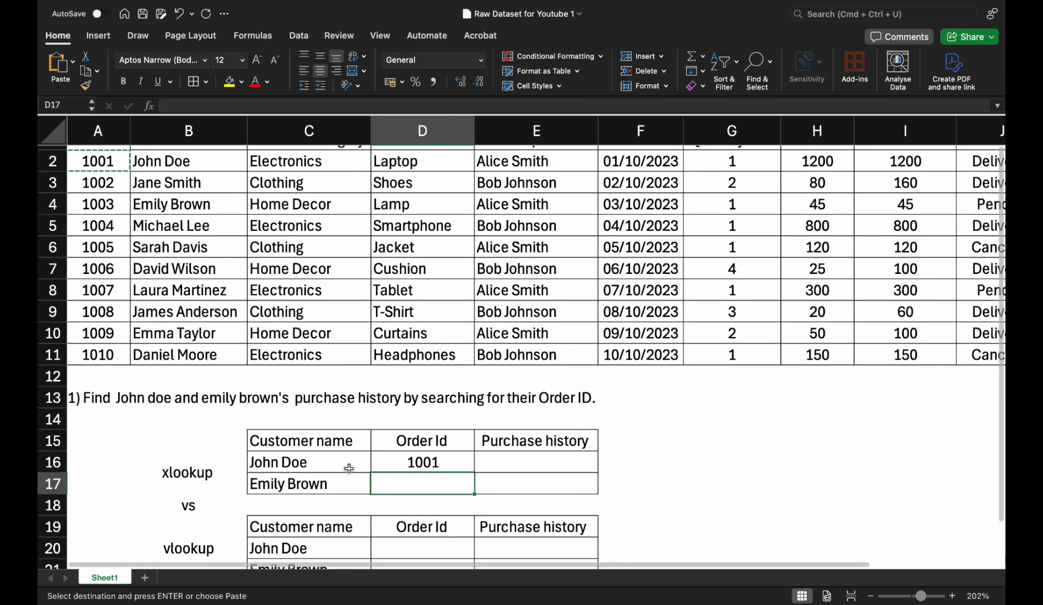
{"action": "scroll", "coordinate": [280, 341], "scroll_direction": "up", "scroll_amount": 1}
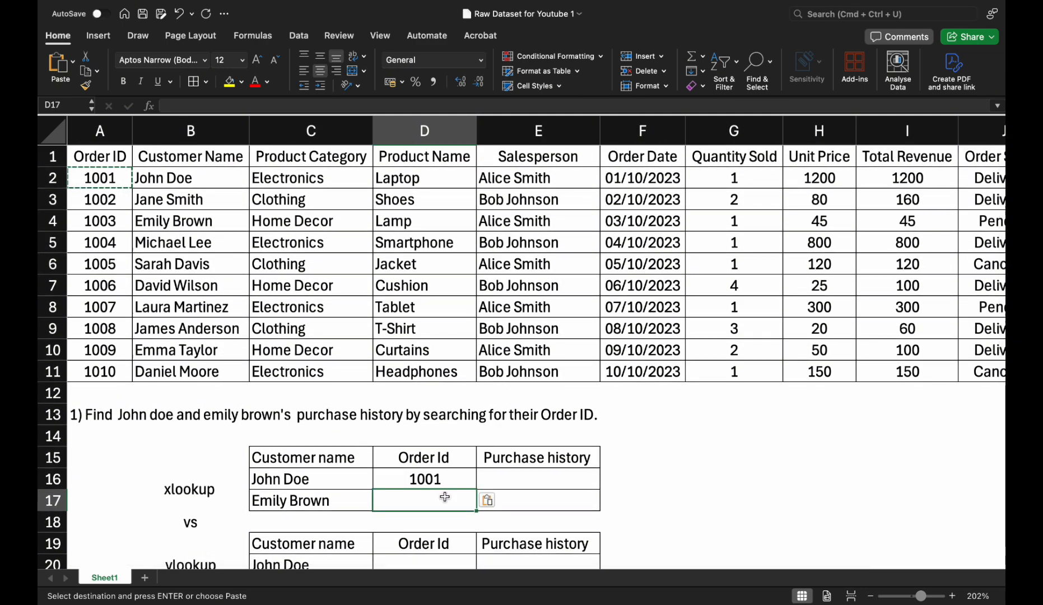
{"action": "type", "text": "=vloo"}
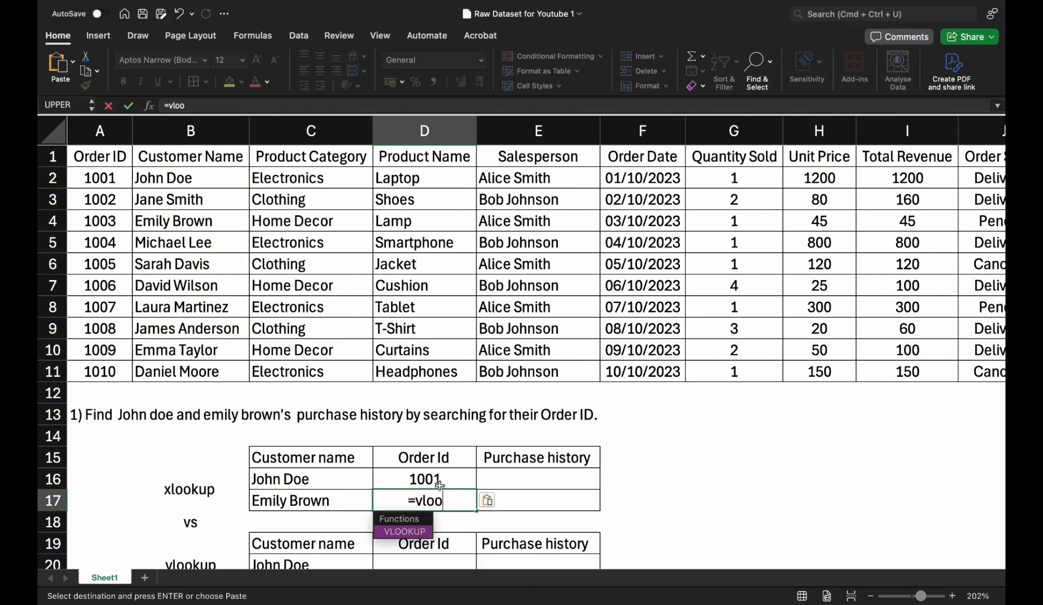
{"action": "double_click", "coordinate": [389, 532]}
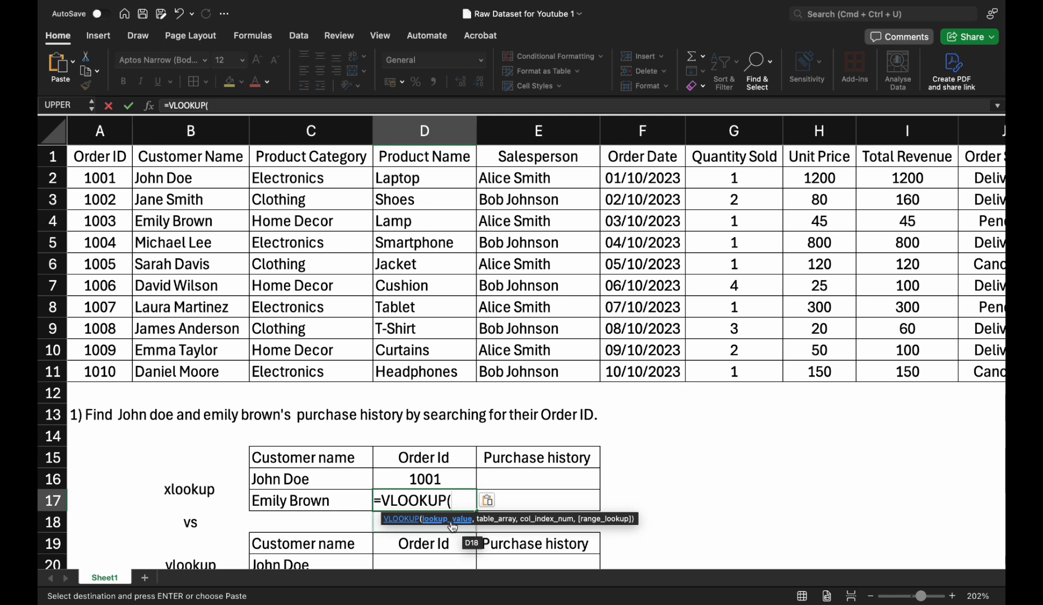
{"action": "left_click", "coordinate": [314, 500]}
{"action": "type", "text": ","}
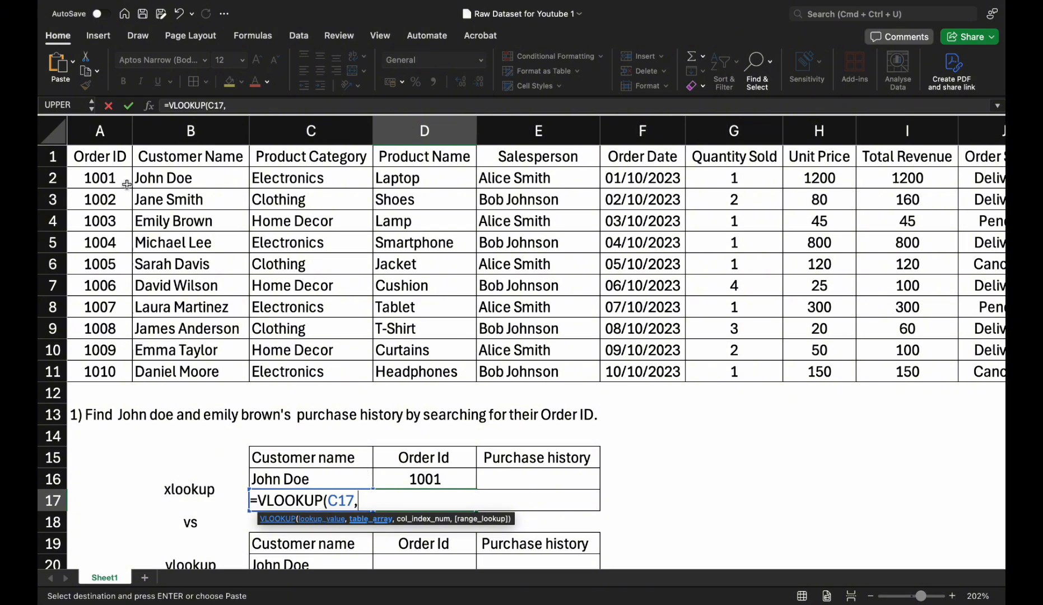
{"action": "left_click_drag", "start_coordinate": [114, 178], "coordinate": [179, 370]}
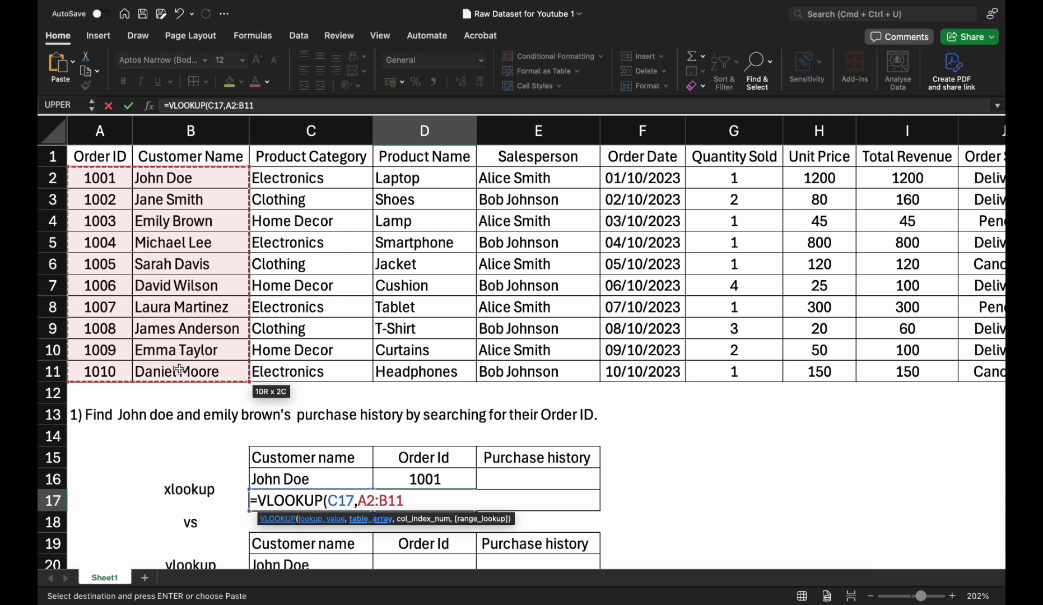
{"action": "type", "text": ","}
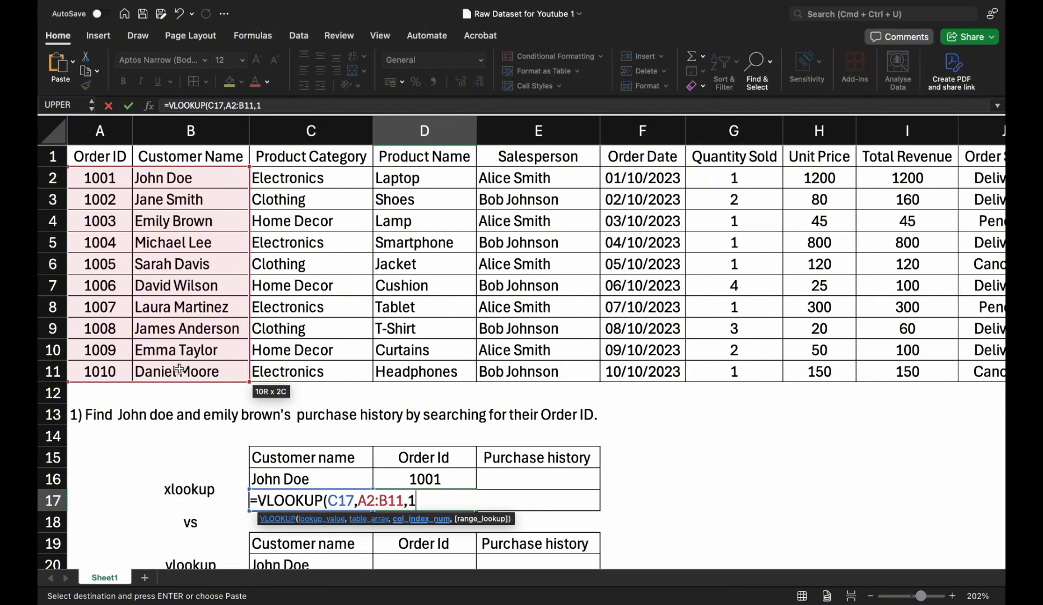
{"action": "type", "text": "1,"}
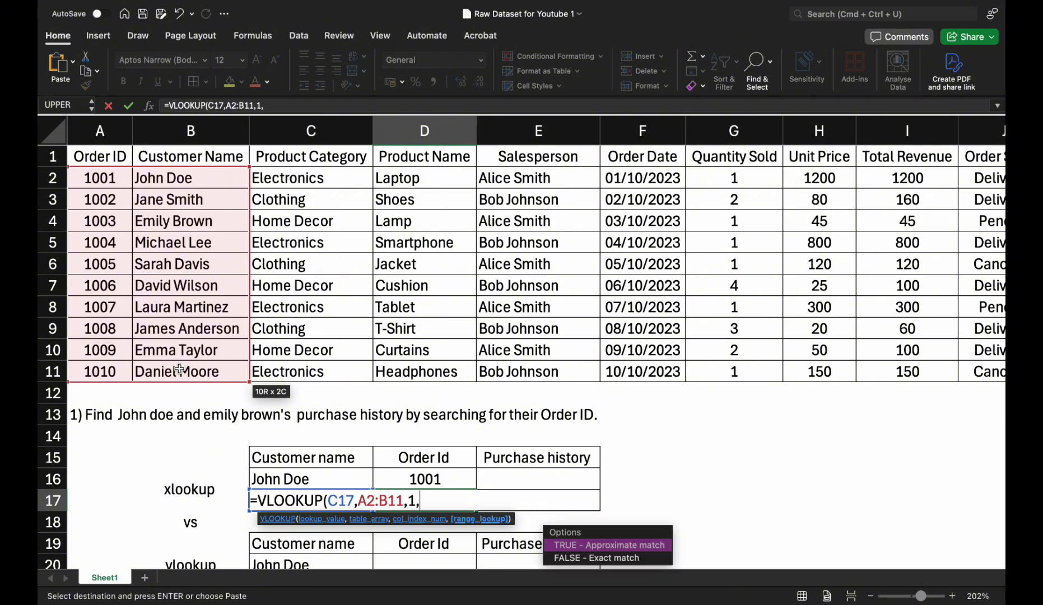
{"action": "double_click", "coordinate": [581, 559]}
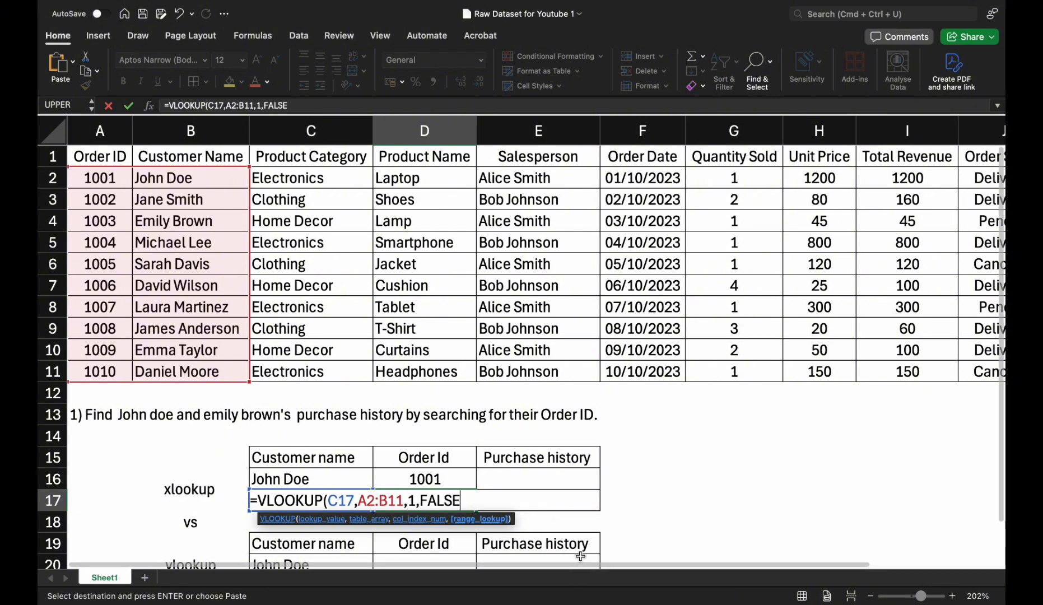
{"action": "left_click", "coordinate": [459, 501]}
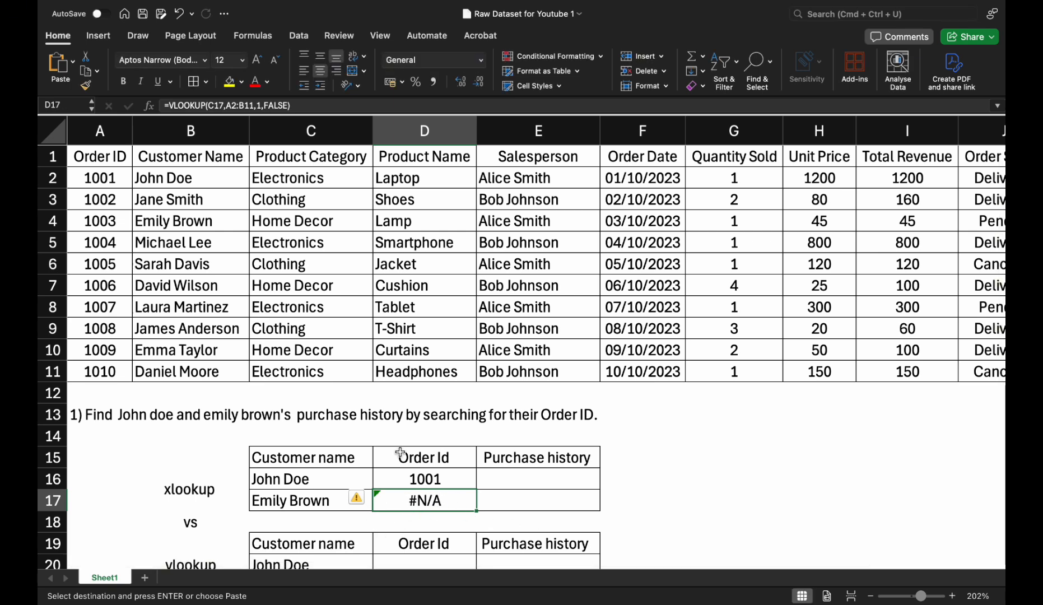
Move the Order ID cells A1:A11 between the Customer Name and Product Category columns
{"action": "left_click_drag", "start_coordinate": [102, 156], "coordinate": [107, 369]}
{"action": "key", "text": "super+c"}
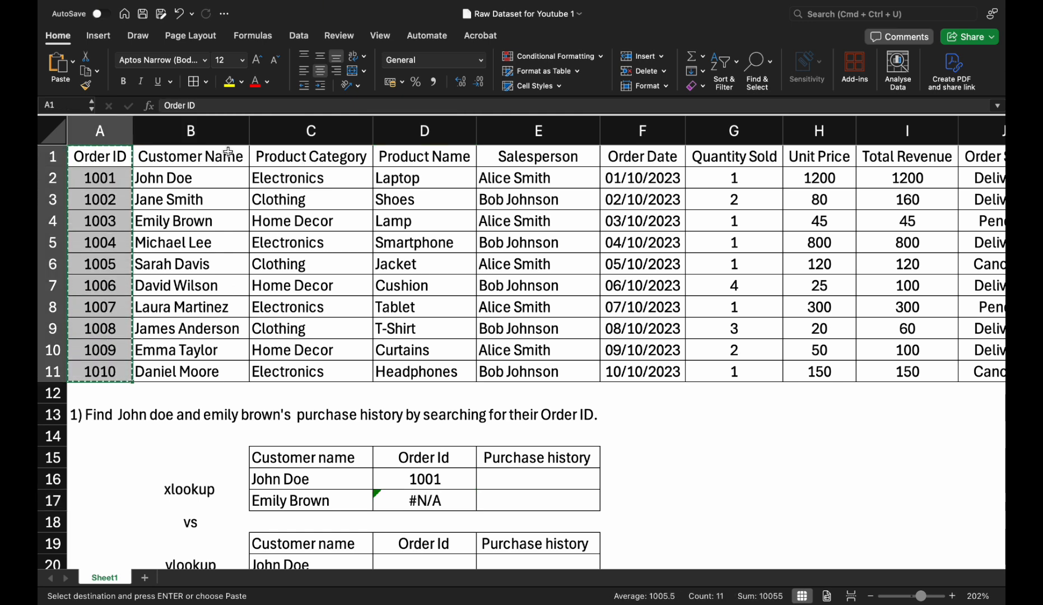
{"action": "left_click", "coordinate": [258, 131]}
{"action": "right_click", "coordinate": [259, 133]}
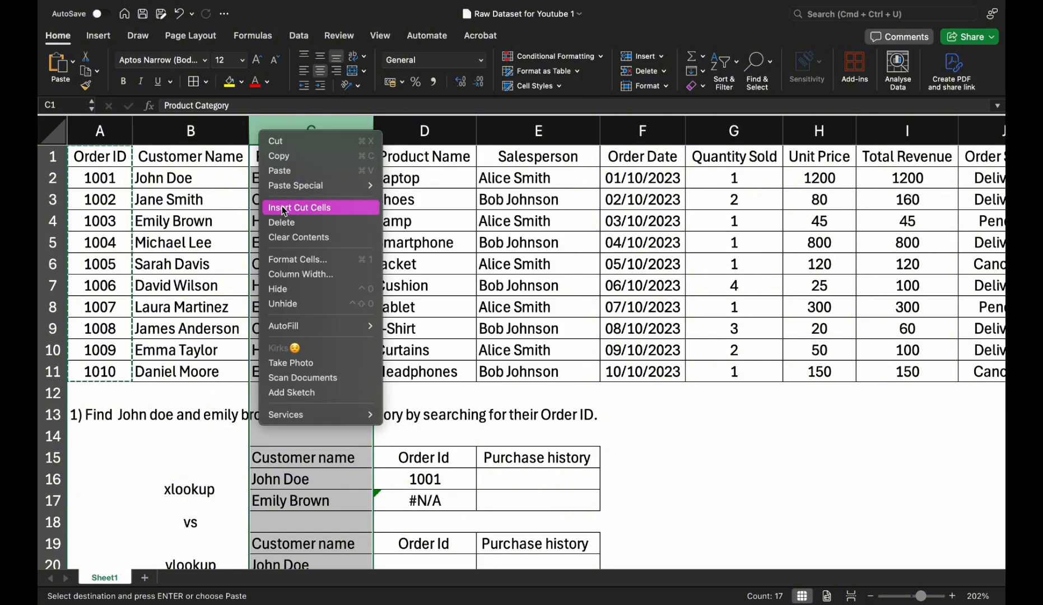
{"action": "left_click", "coordinate": [283, 208]}
{"action": "left_click", "coordinate": [213, 199]}
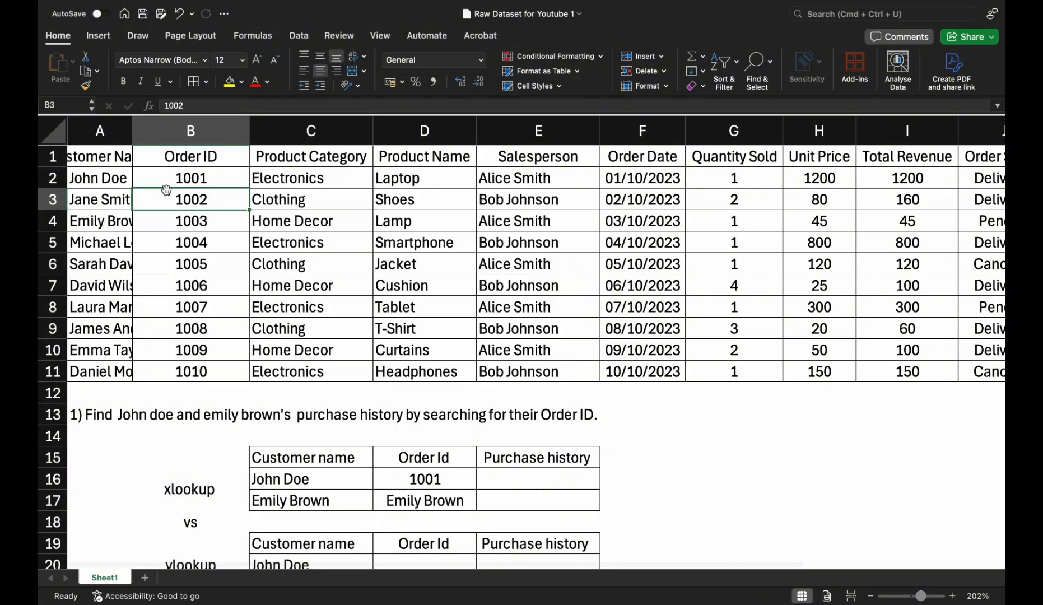
Refit the column widths and narrow column A to just fit the Customer Name entries
{"action": "left_click", "coordinate": [55, 132]}
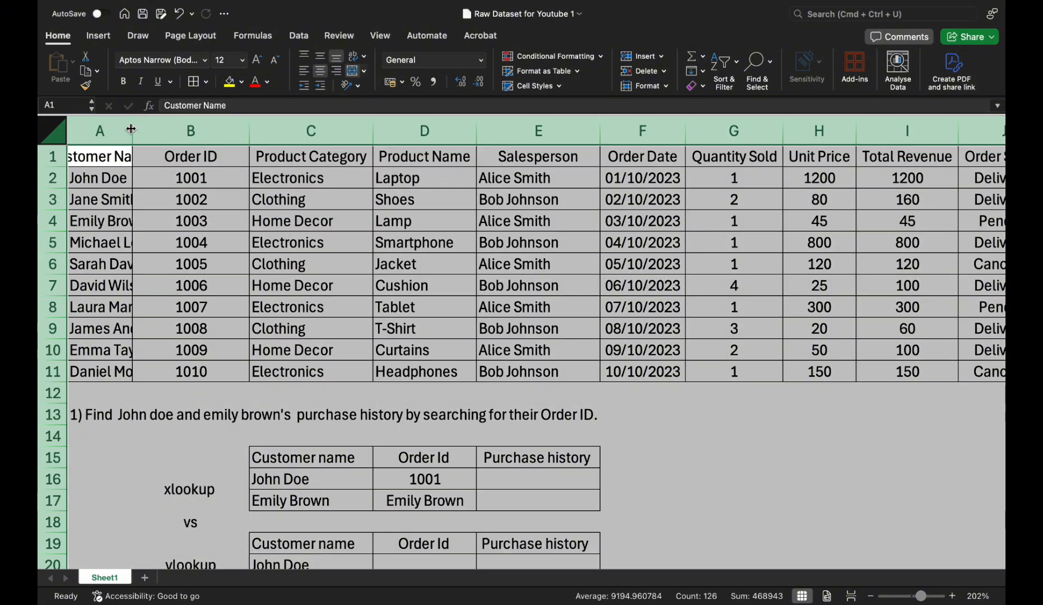
{"action": "double_click", "coordinate": [133, 131]}
{"action": "left_click", "coordinate": [187, 263]}
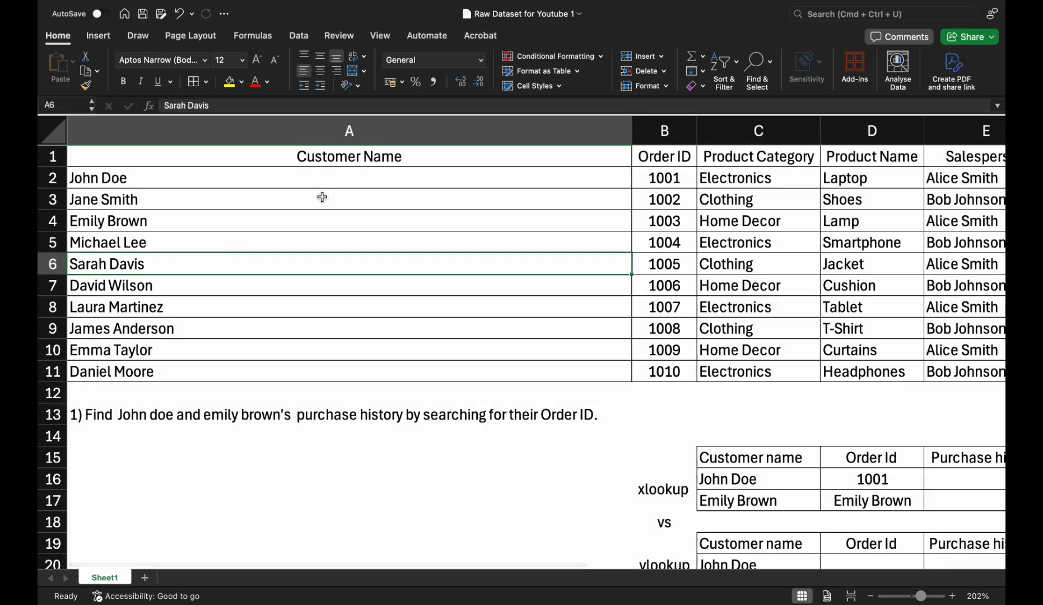
{"action": "left_click_drag", "start_coordinate": [632, 128], "coordinate": [177, 189]}
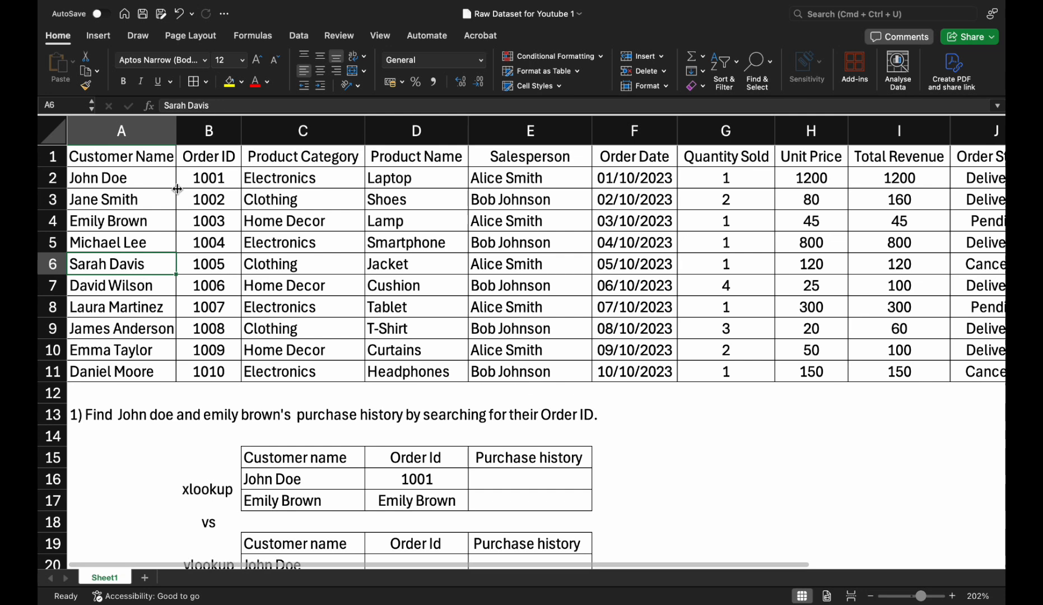
{"action": "left_click", "coordinate": [203, 308]}
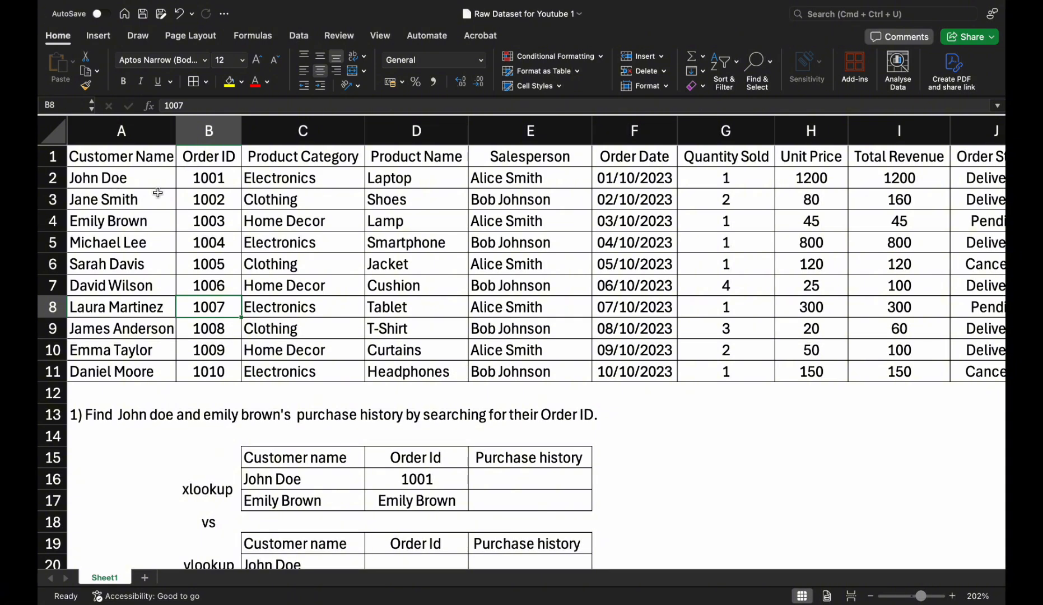
Change the column index number in D17's VLOOKUP formula to 2
{"action": "left_click", "coordinate": [432, 500]}
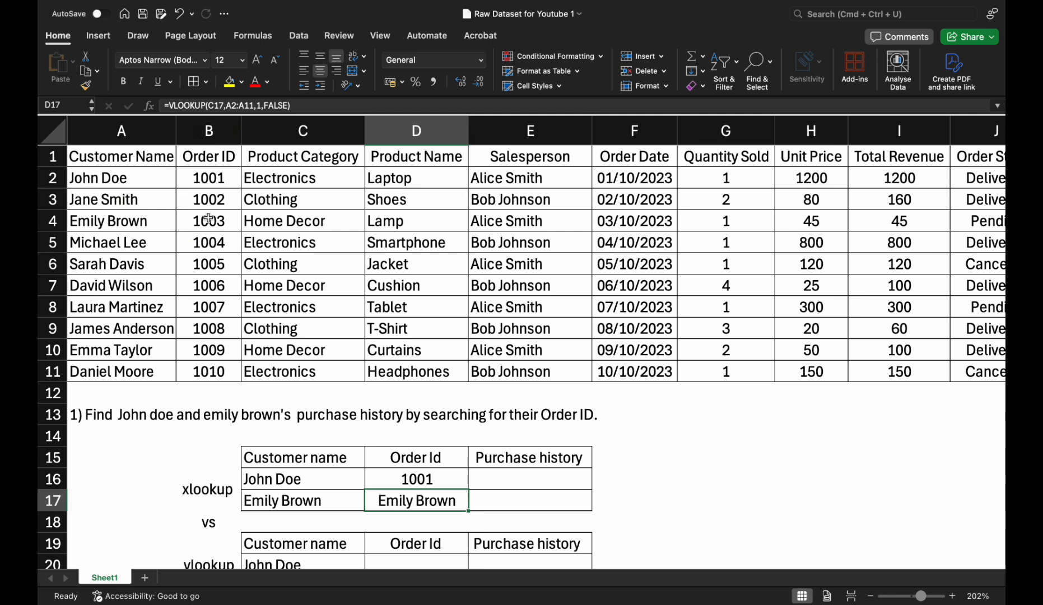
{"action": "left_click", "coordinate": [258, 105]}
{"action": "type", "text": "1,"}
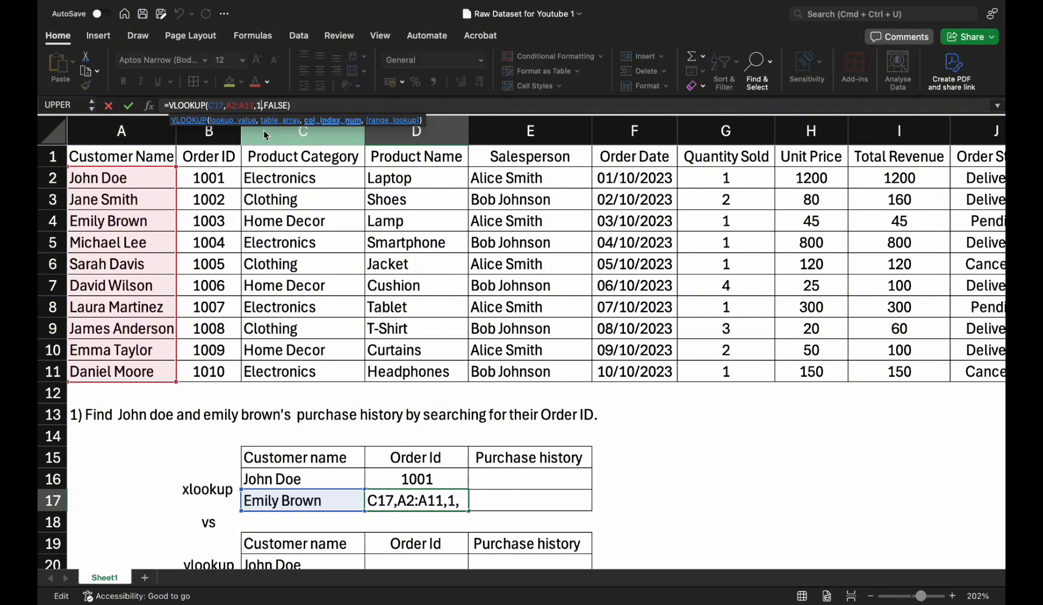
{"action": "key", "text": "Return"}
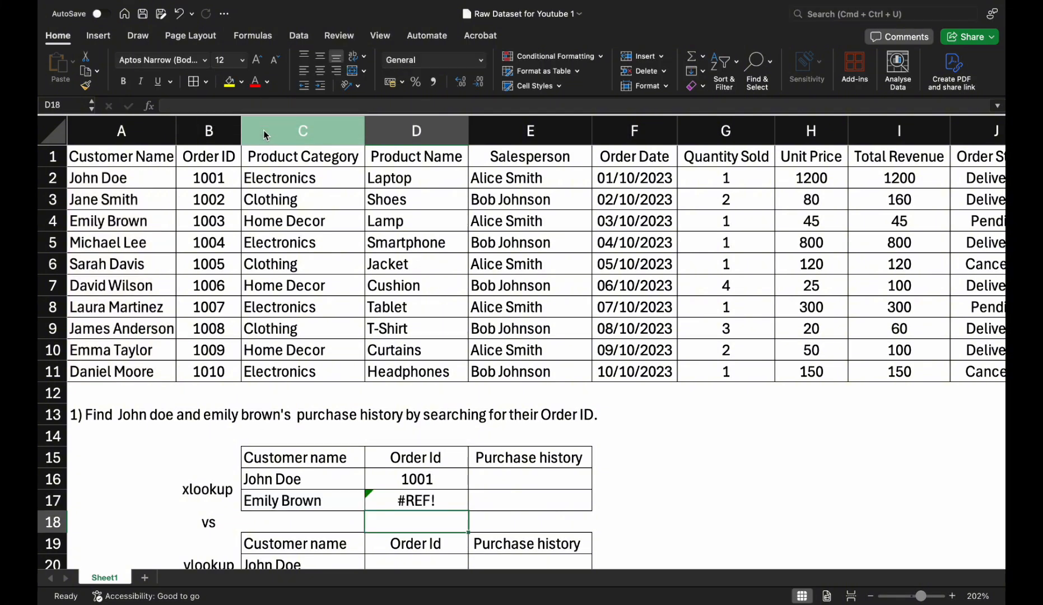
Extend the table range in D17's VLOOKUP formula to A2:B11 so it includes the Order ID column
{"action": "left_click", "coordinate": [419, 496]}
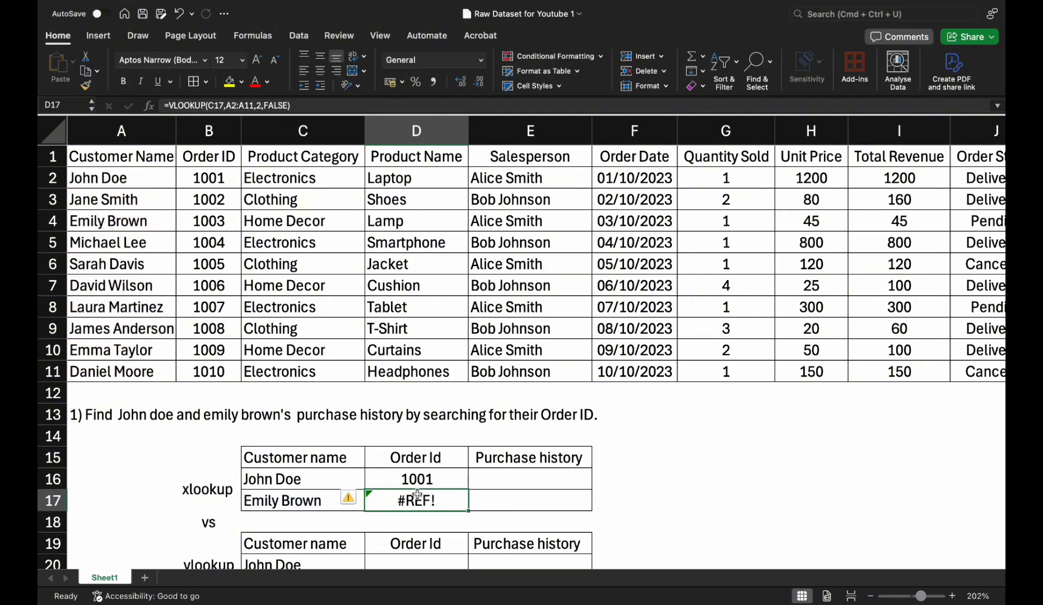
{"action": "left_click", "coordinate": [250, 105]}
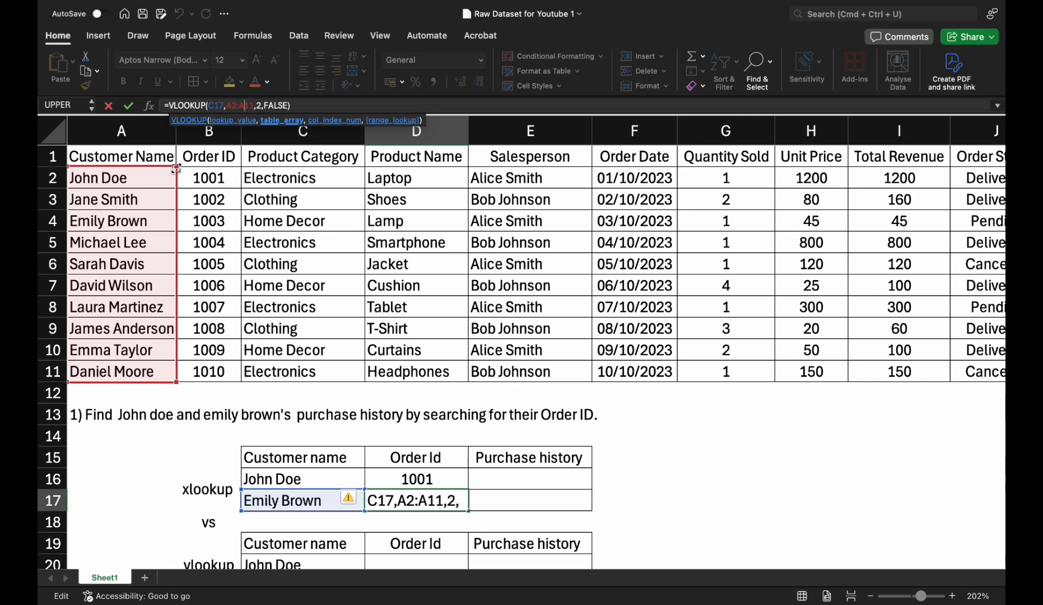
{"action": "left_click_drag", "start_coordinate": [176, 166], "coordinate": [216, 167]}
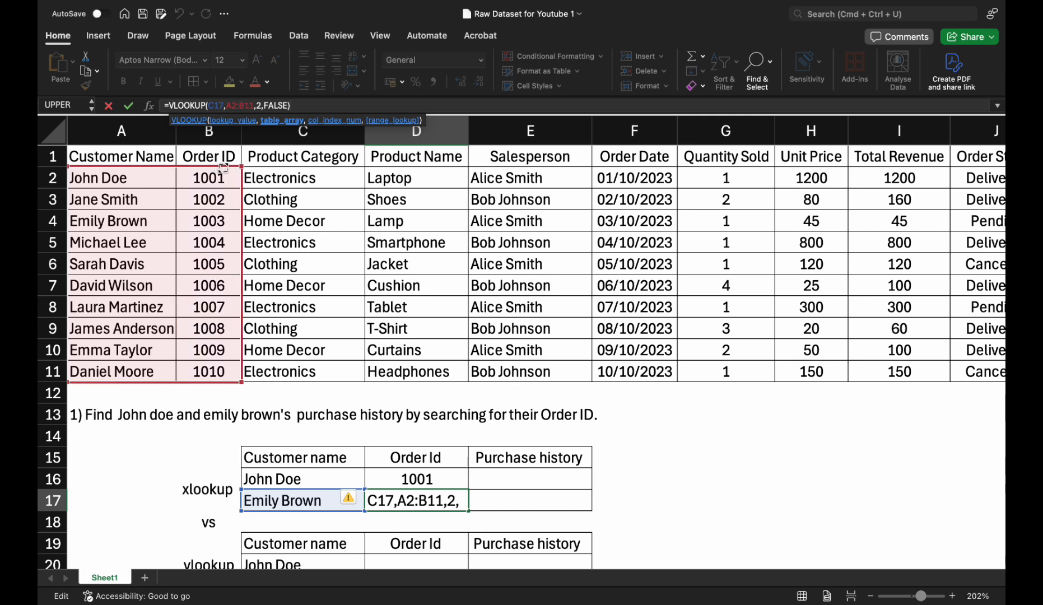
{"action": "key", "text": "Return"}
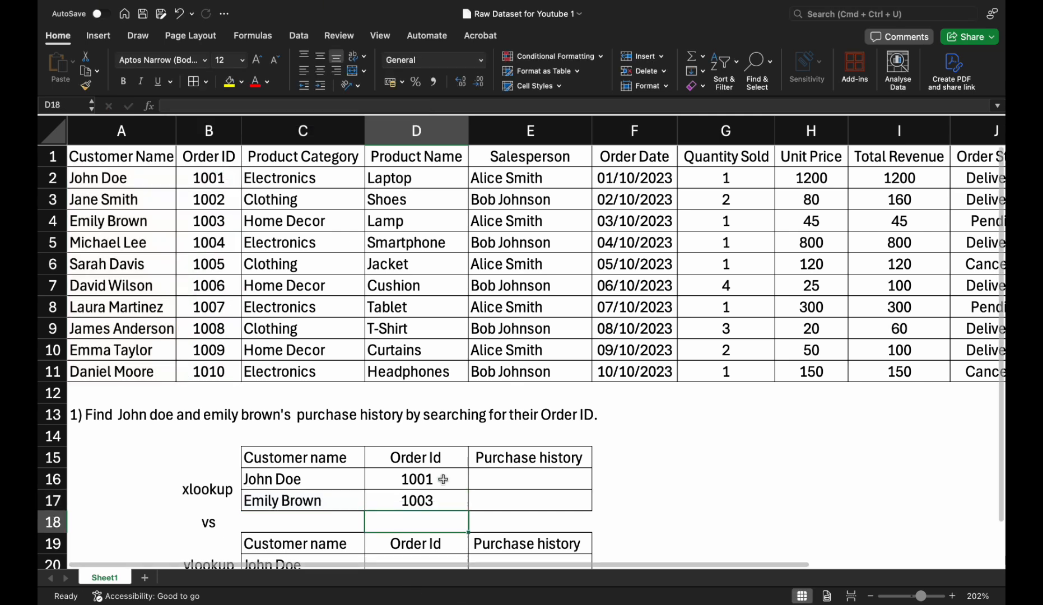
{"action": "left_click", "coordinate": [441, 499]}
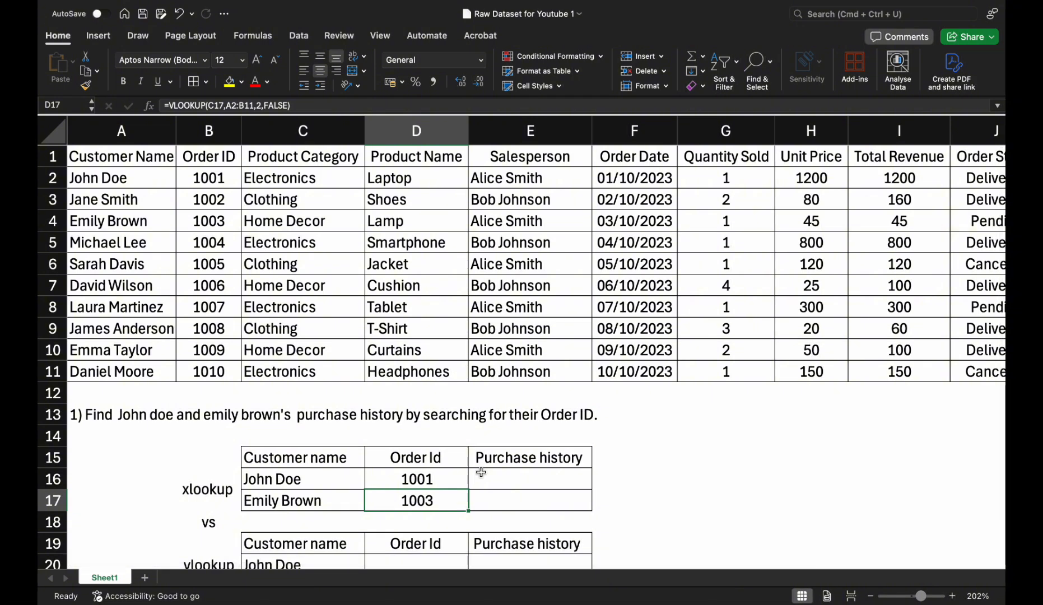
Enter =XLOOKUP(D16,B2:B11,F2:F11) in E16 to return the first customer's order date as purchase history
{"action": "left_click", "coordinate": [480, 472]}
{"action": "scroll", "coordinate": [480, 472], "scroll_direction": "down", "scroll_amount": 2}
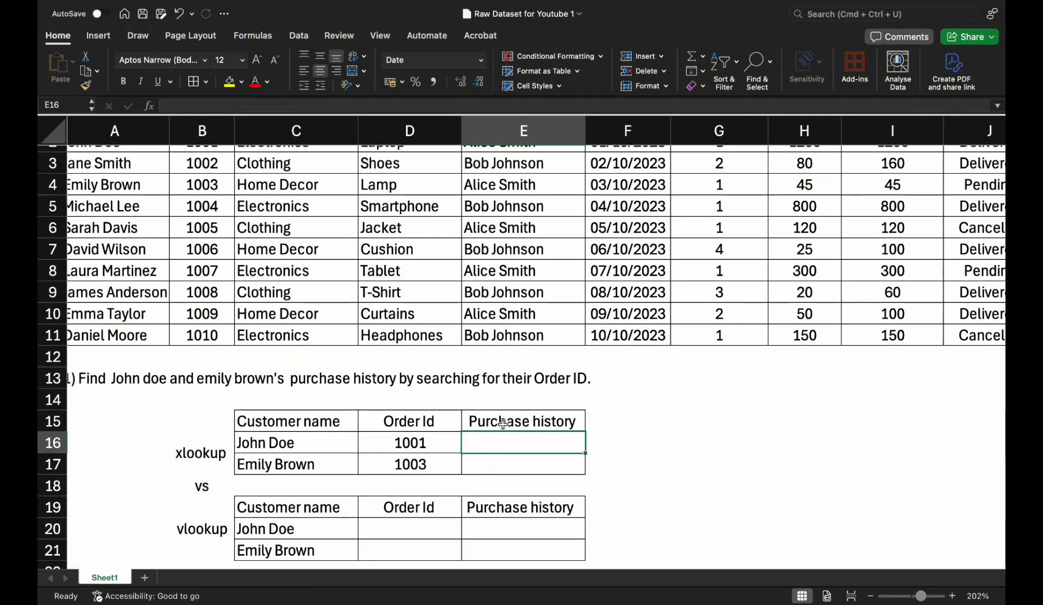
{"action": "type", "text": "=xlo"}
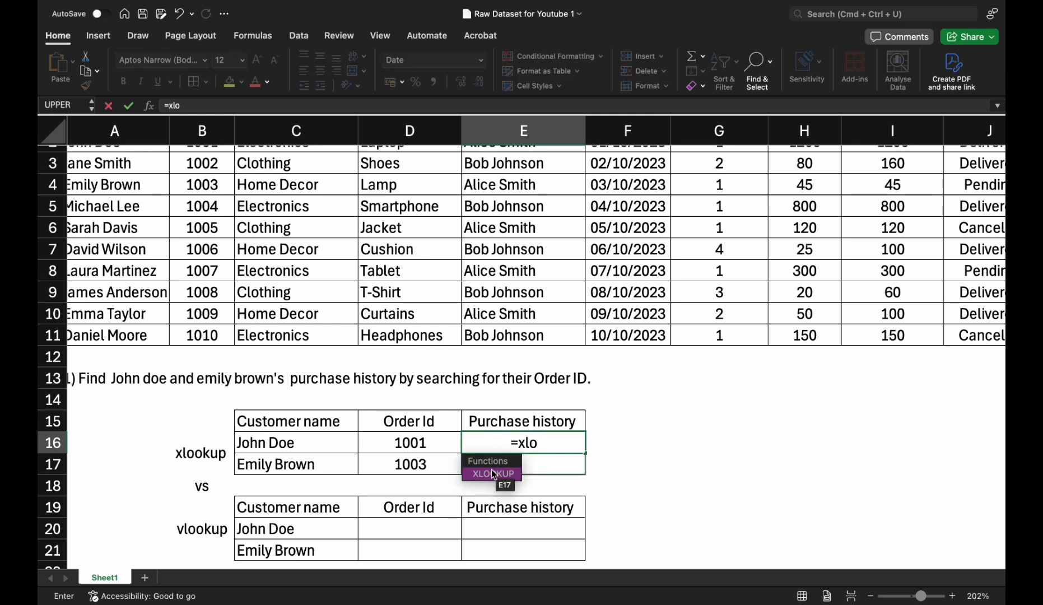
{"action": "double_click", "coordinate": [493, 473]}
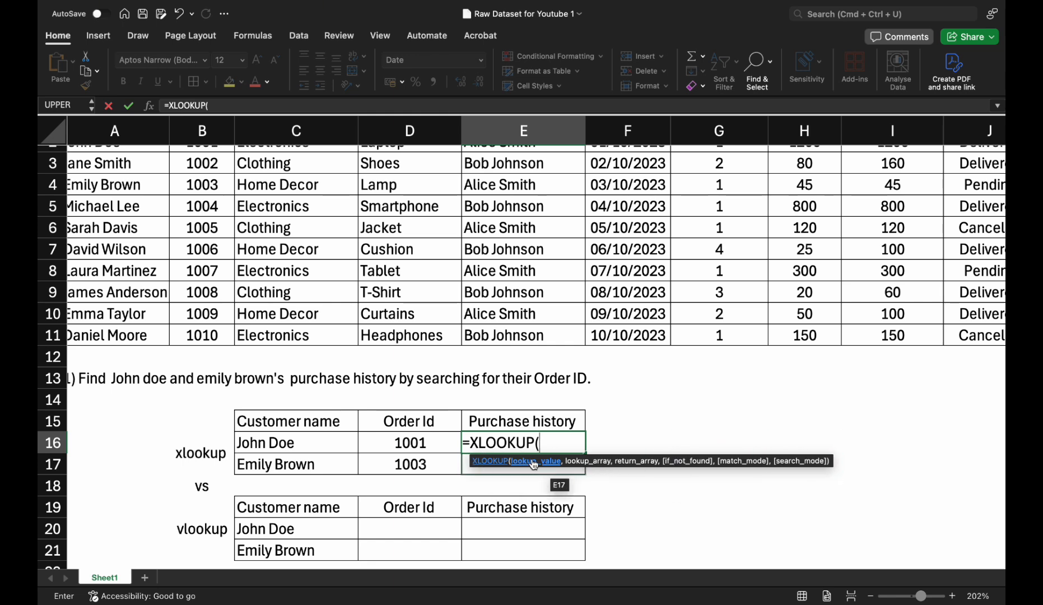
{"action": "left_click", "coordinate": [413, 443]}
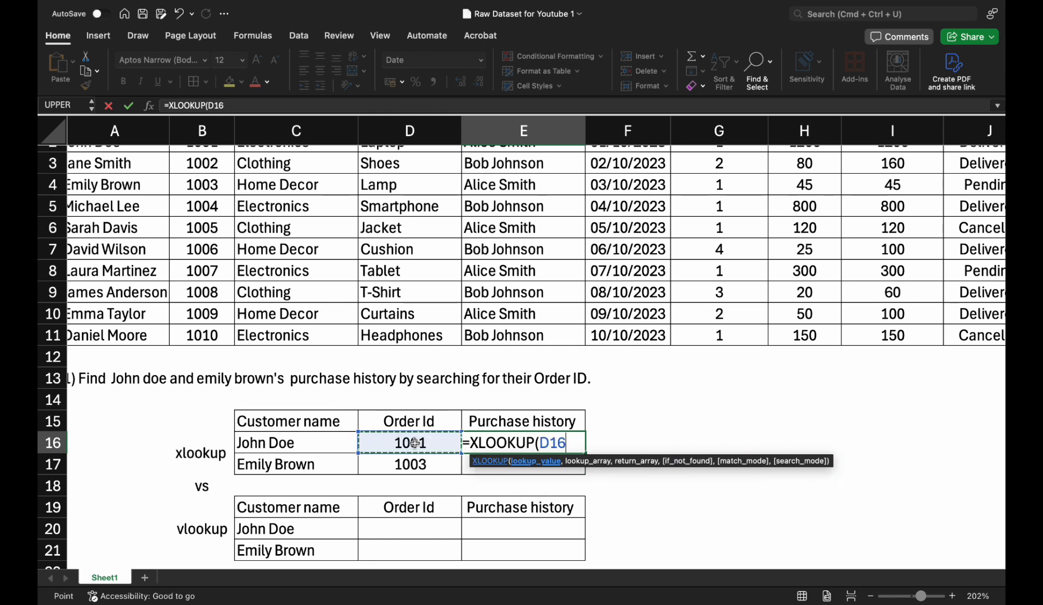
{"action": "type", "text": ","}
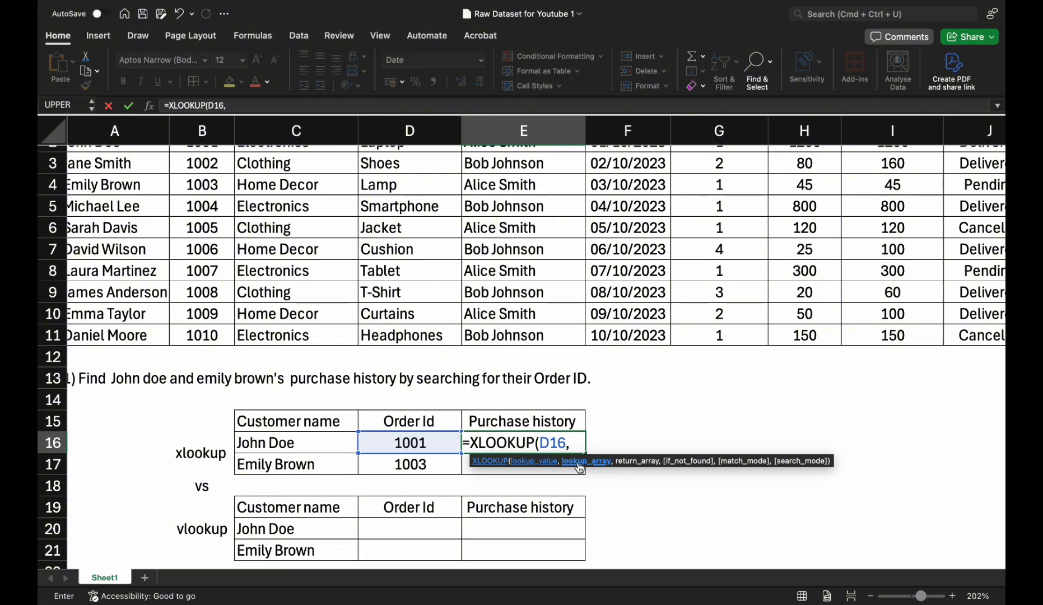
{"action": "scroll", "coordinate": [337, 269], "scroll_direction": "up", "scroll_amount": 2}
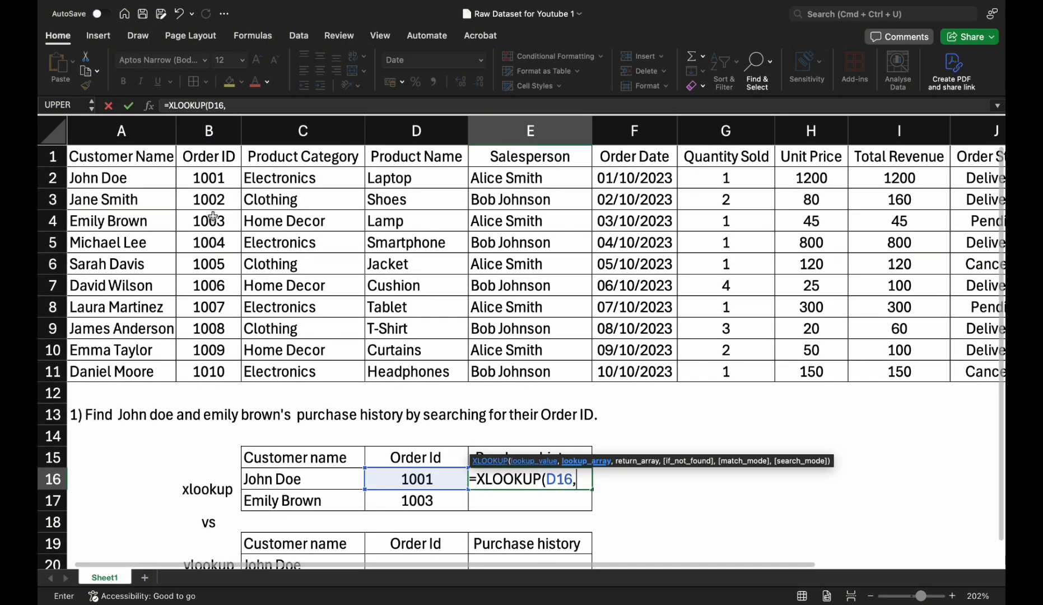
{"action": "left_click_drag", "start_coordinate": [196, 163], "coordinate": [206, 352]}
{"action": "type", "text": ","}
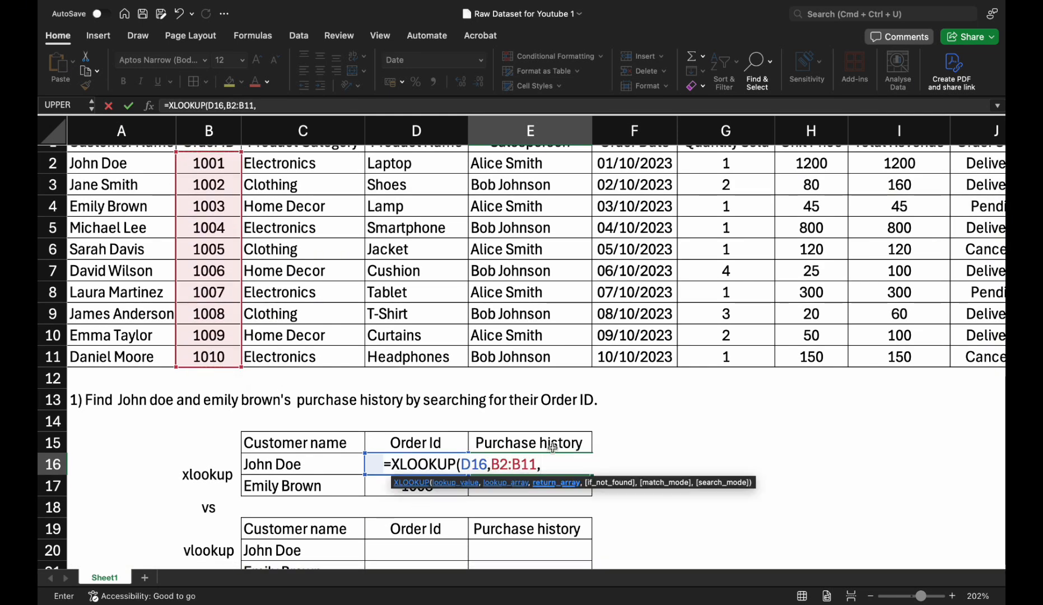
{"action": "scroll", "coordinate": [504, 476], "scroll_direction": "up", "scroll_amount": 1}
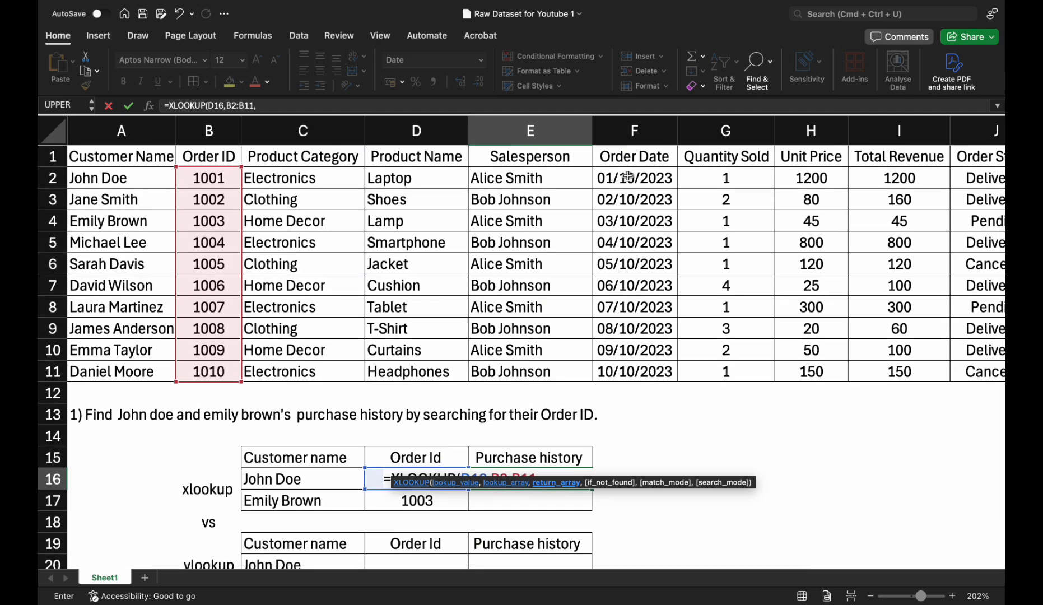
{"action": "left_click_drag", "start_coordinate": [628, 177], "coordinate": [641, 380]}
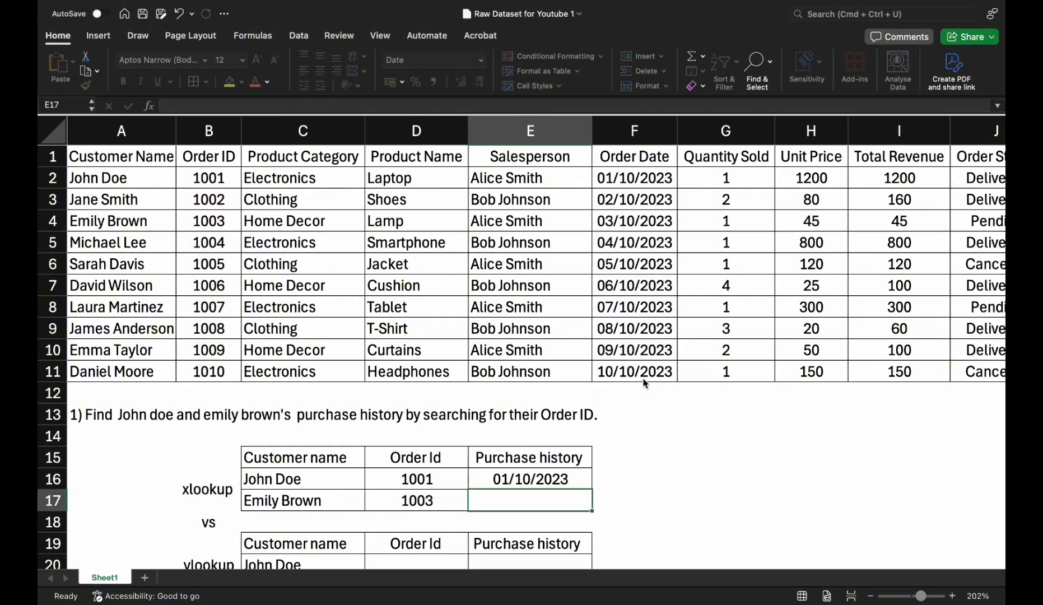
{"action": "key", "text": "Return"}
Check E16 against the first customer's row in the dataset and fill its XLOOKUP formula down to E17
{"action": "left_click", "coordinate": [587, 477]}
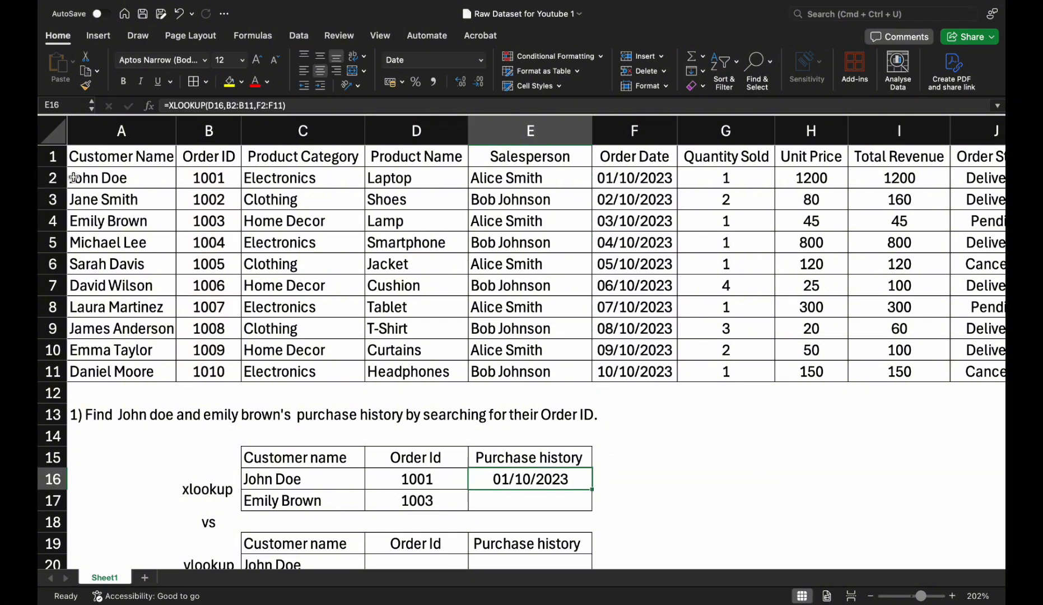
{"action": "left_click", "coordinate": [54, 177]}
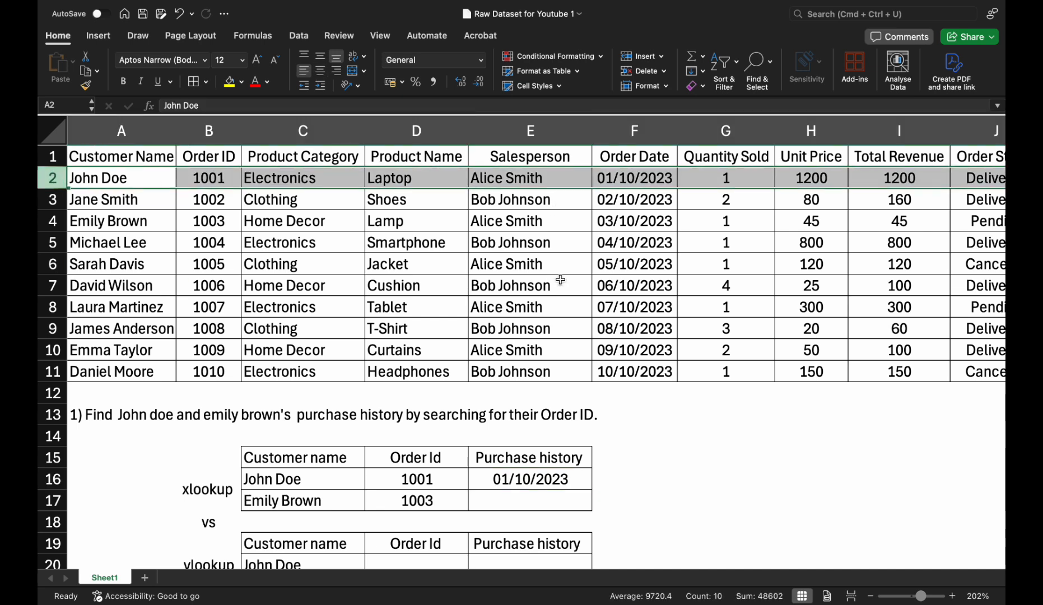
{"action": "left_click", "coordinate": [495, 488]}
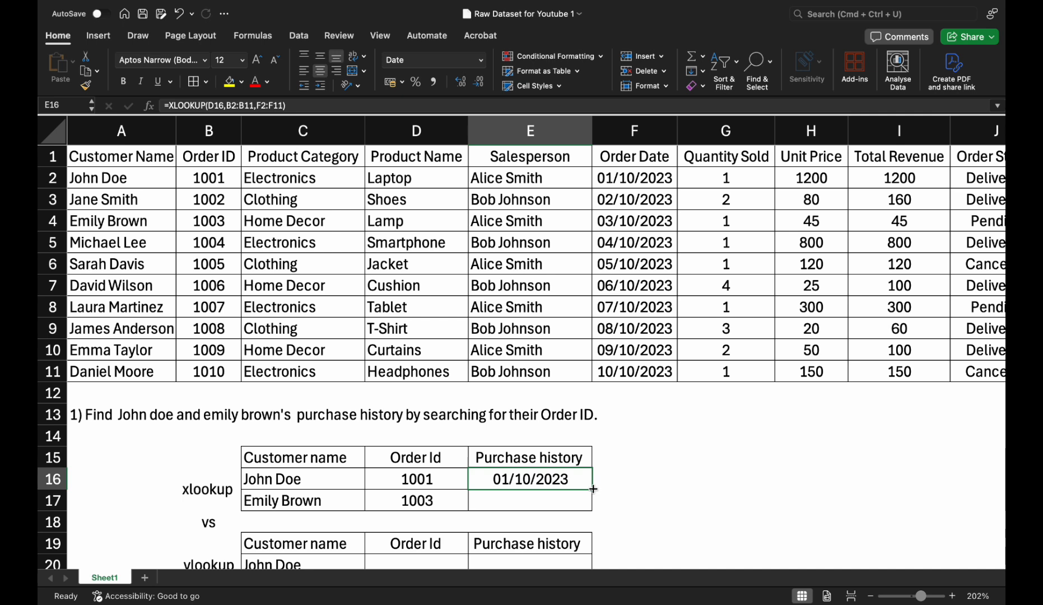
{"action": "left_click_drag", "start_coordinate": [592, 489], "coordinate": [592, 500]}
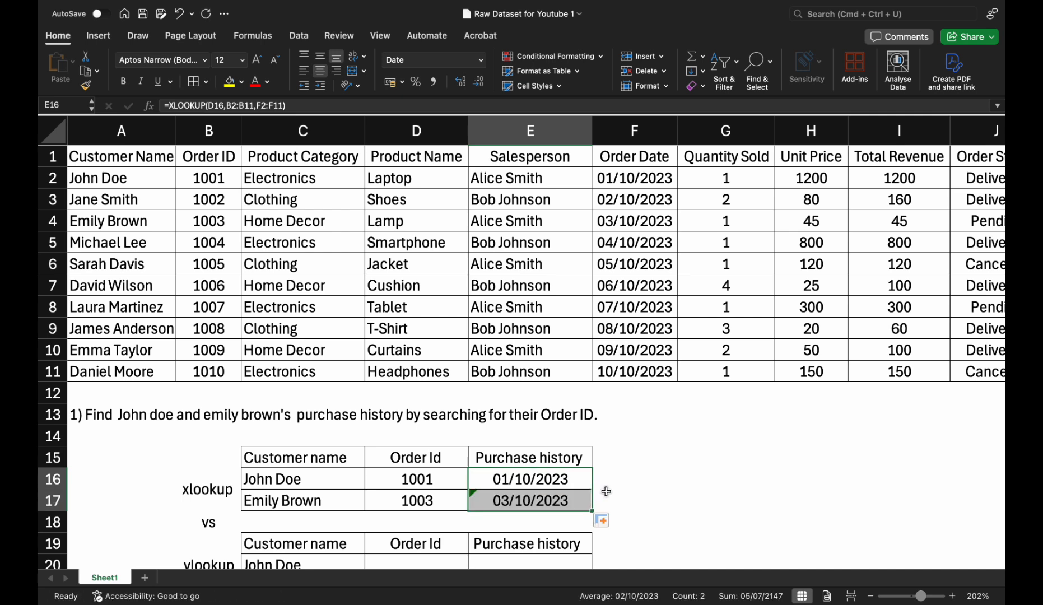
{"action": "left_click", "coordinate": [606, 492]}
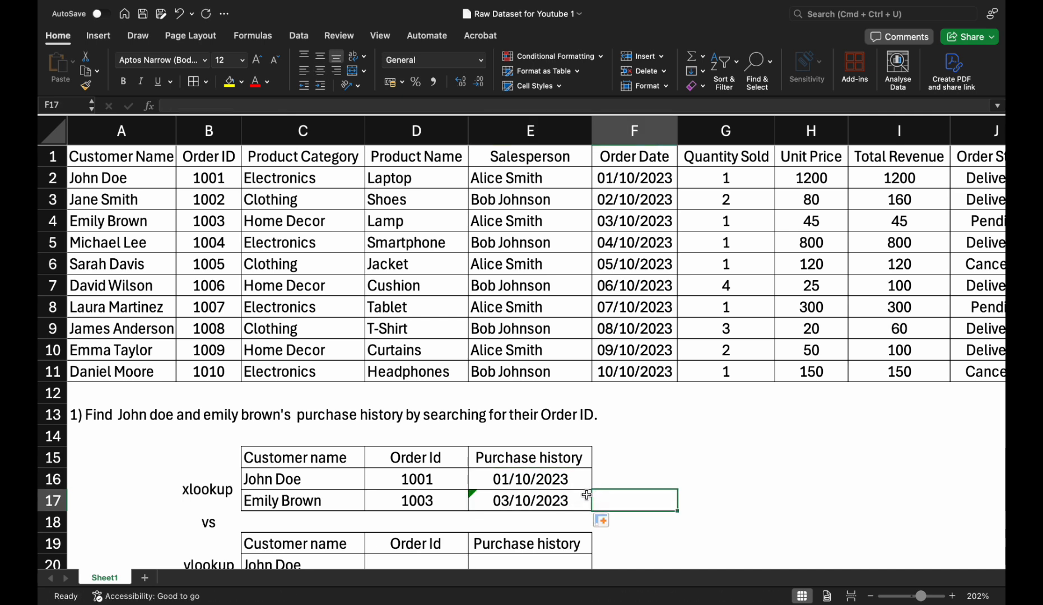
Resolve the omitted adjacent cells error in E17 by updating the formula to include those cells
{"action": "left_click", "coordinate": [470, 500]}
{"action": "left_click", "coordinate": [455, 499]}
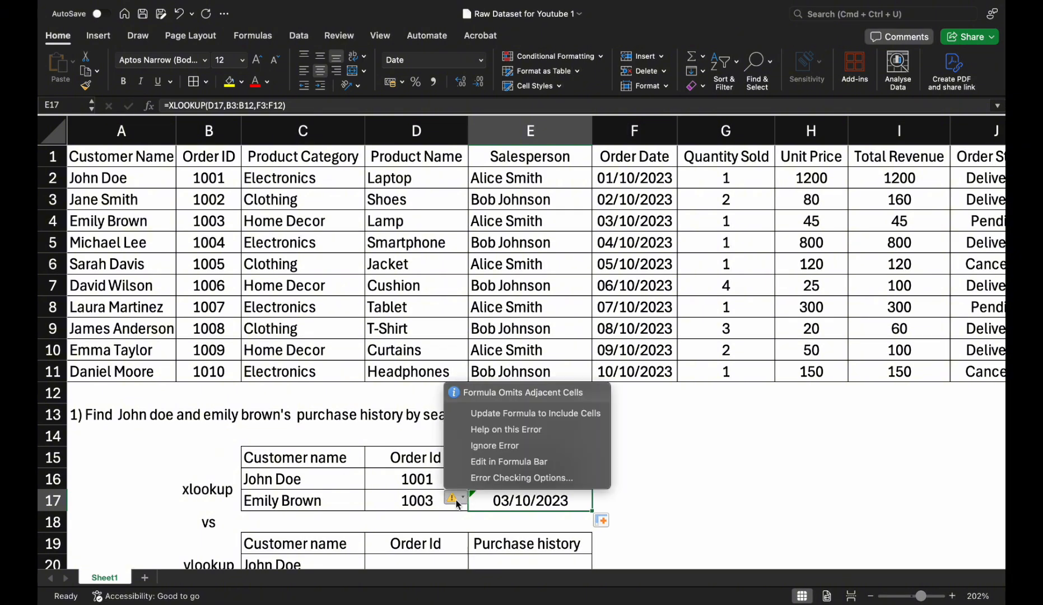
{"action": "left_click", "coordinate": [502, 415]}
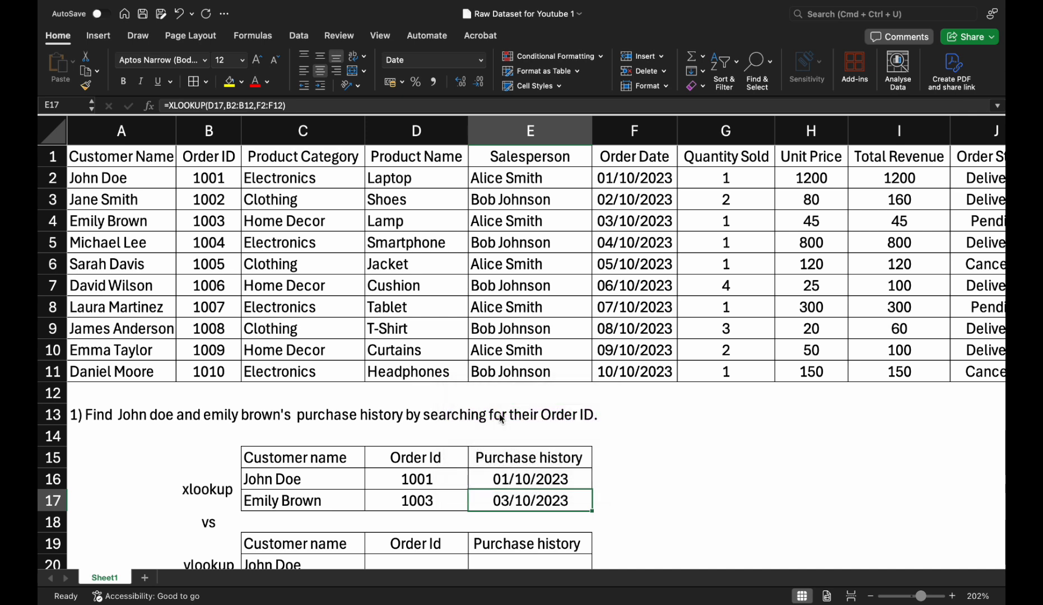
{"action": "left_click", "coordinate": [610, 439]}
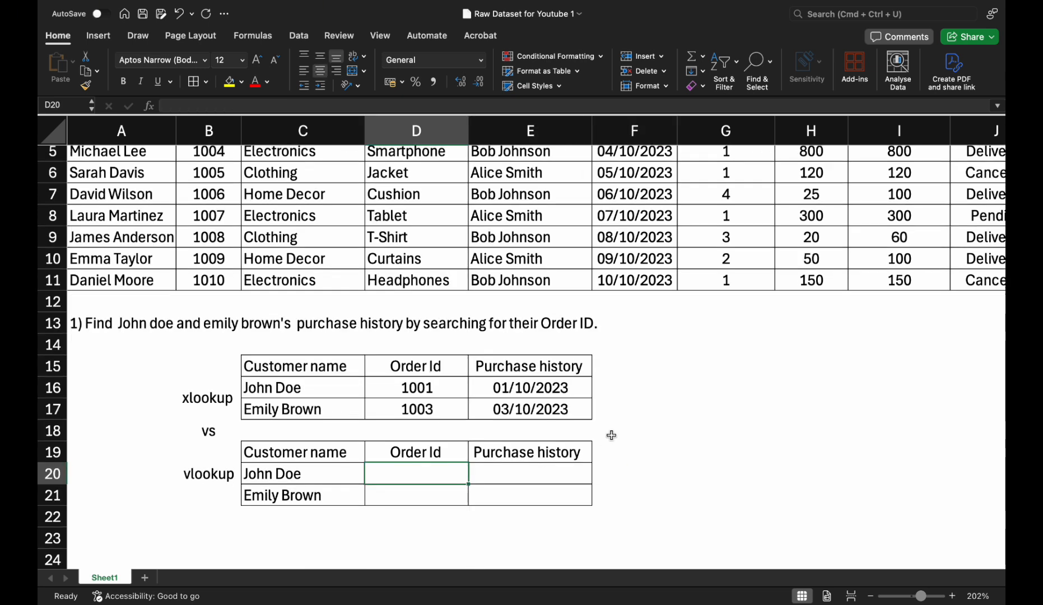
Enter an XLOOKUP formula in D20 that finds C20 in A2:A11 and returns the order ID from B2:B11
{"action": "type", "text": "=xlo"}
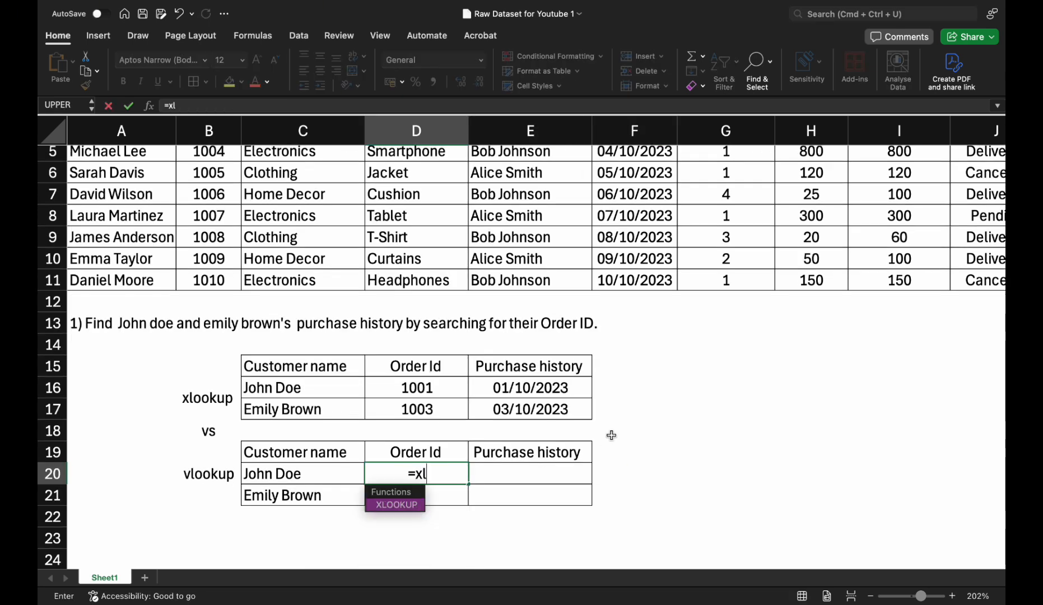
{"action": "double_click", "coordinate": [400, 507]}
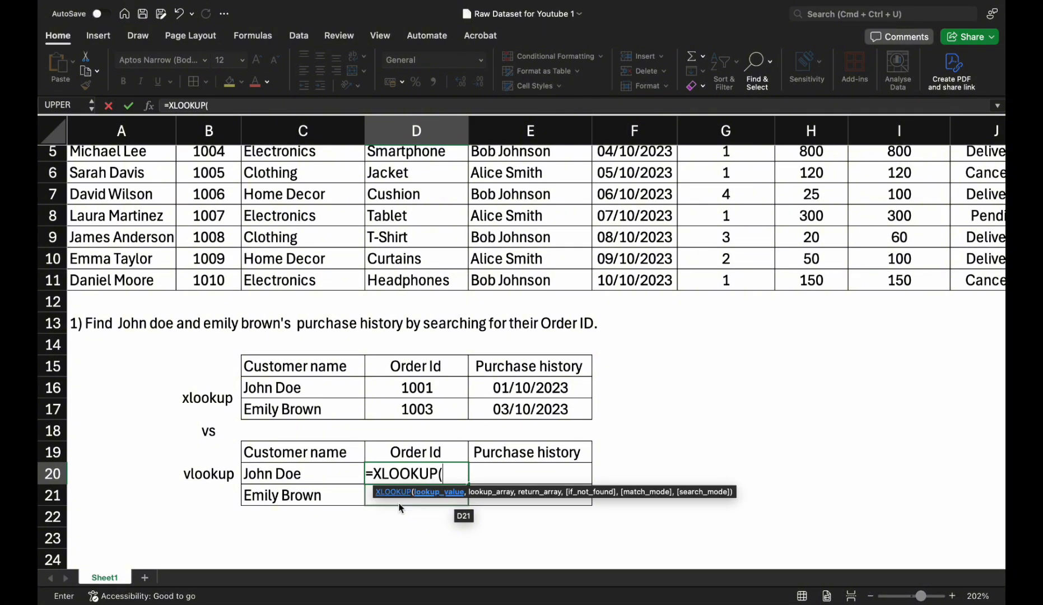
{"action": "left_click", "coordinate": [320, 474]}
{"action": "type", "text": ","}
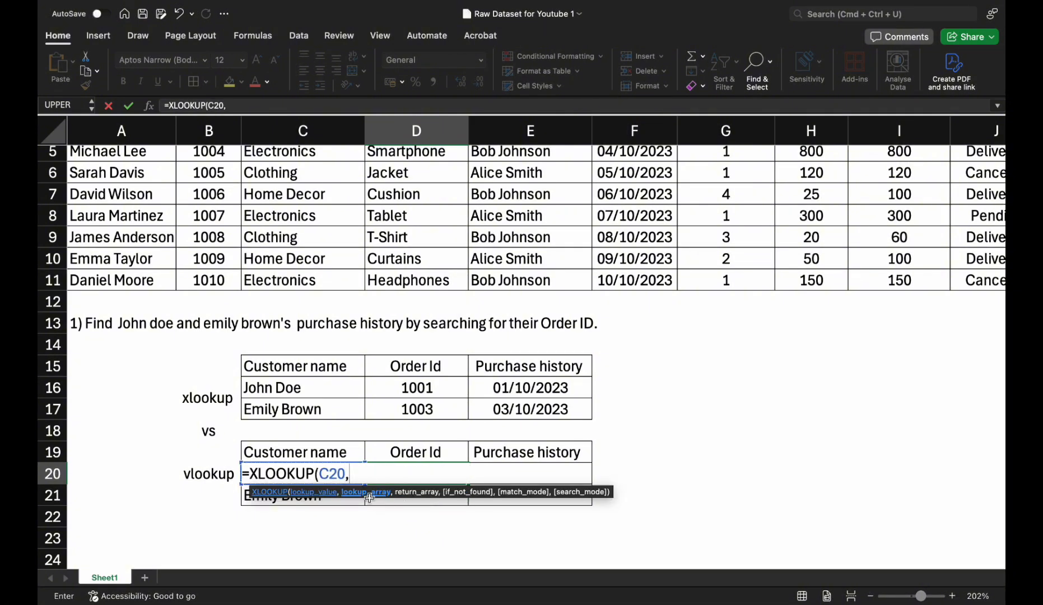
{"action": "scroll", "coordinate": [168, 252], "scroll_direction": "up", "scroll_amount": 5}
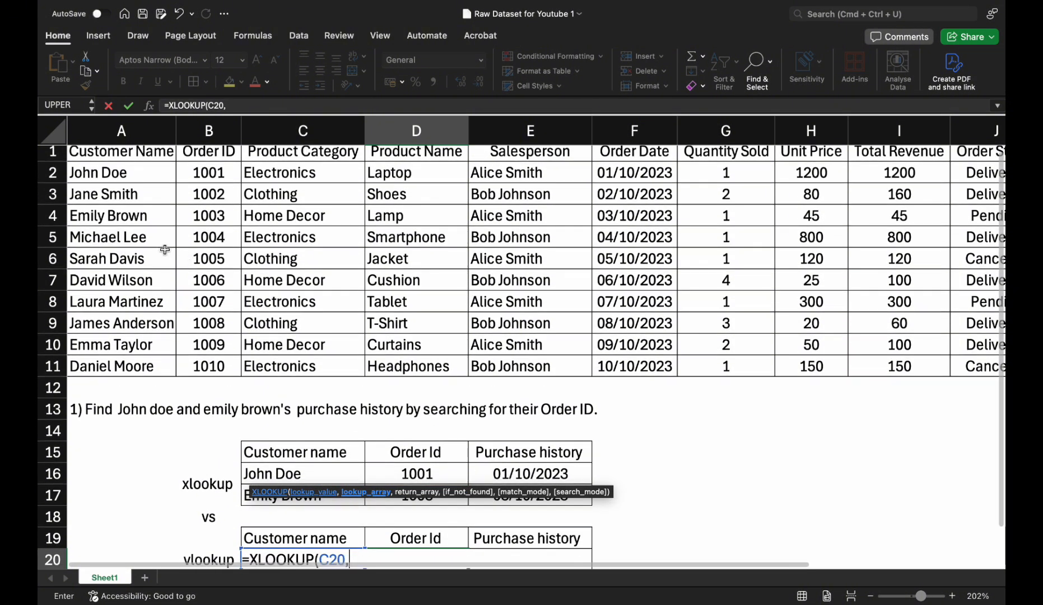
{"action": "left_click_drag", "start_coordinate": [129, 178], "coordinate": [138, 365]}
{"action": "type", "text": ","}
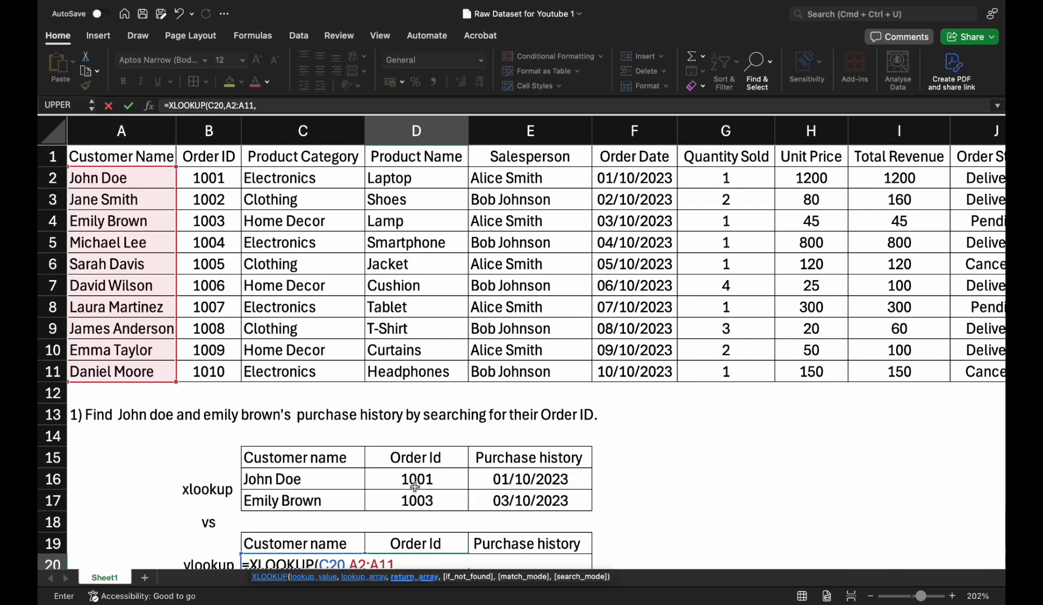
{"action": "scroll", "coordinate": [414, 487], "scroll_direction": "down", "scroll_amount": 3}
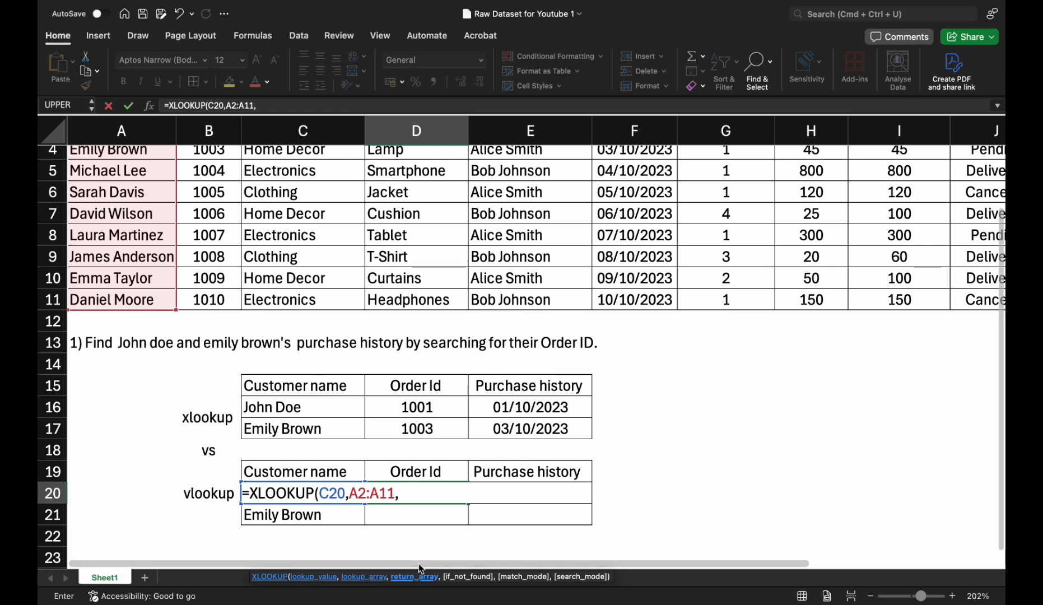
{"action": "scroll", "coordinate": [402, 402], "scroll_direction": "up", "scroll_amount": 3}
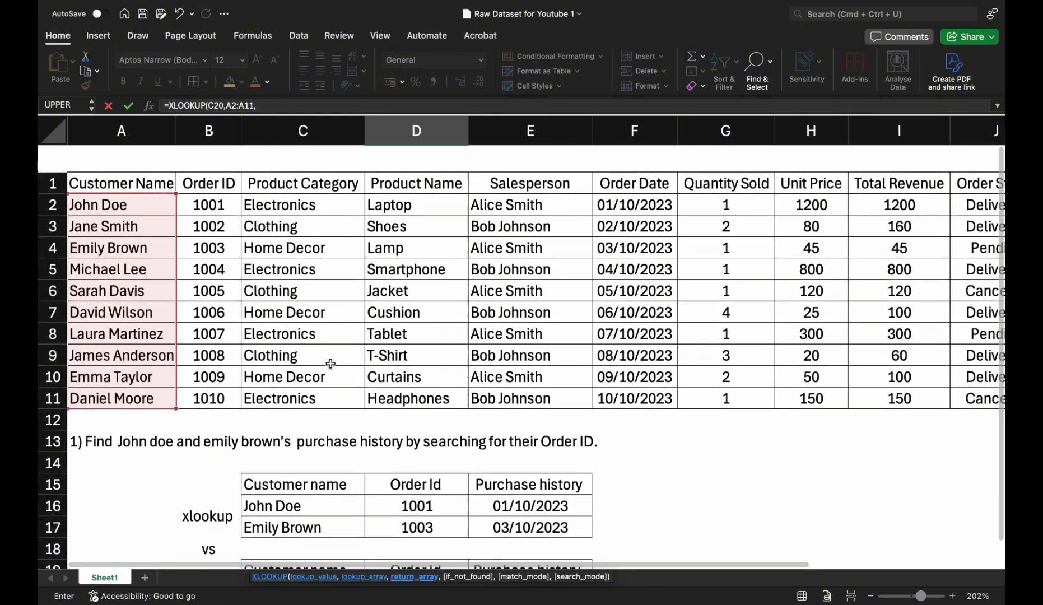
{"action": "left_click", "coordinate": [212, 174]}
{"action": "left_click_drag", "start_coordinate": [212, 174], "coordinate": [228, 363]}
{"action": "key", "text": "Return"}
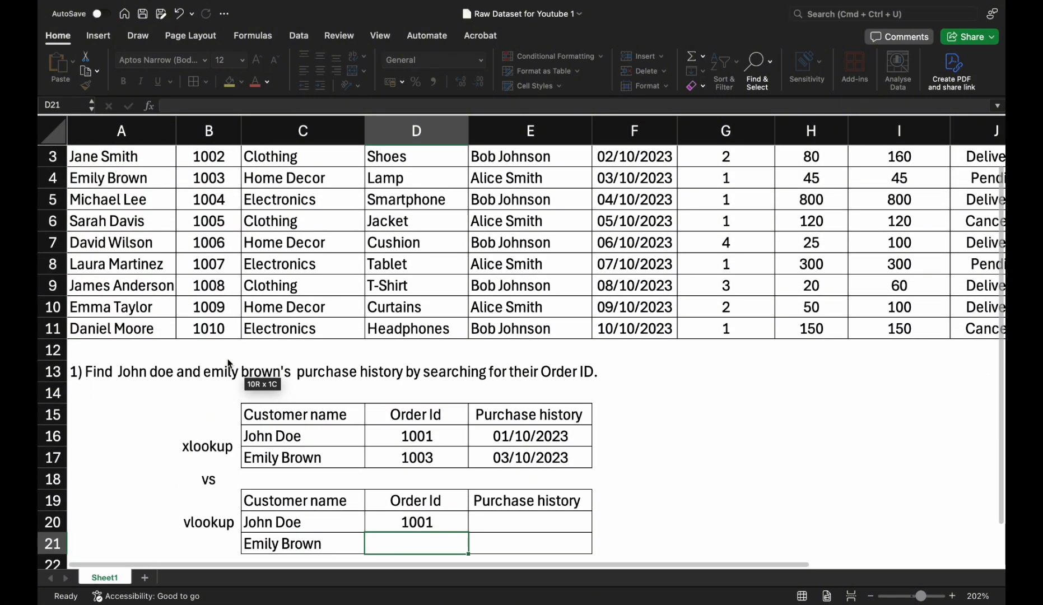
Enter =VLOOKUP(D20,B2:F11,5,FALSE) in E20 to return the first customer's order date by an exact match on order ID
{"action": "scroll", "coordinate": [618, 503], "scroll_direction": "down", "scroll_amount": 5}
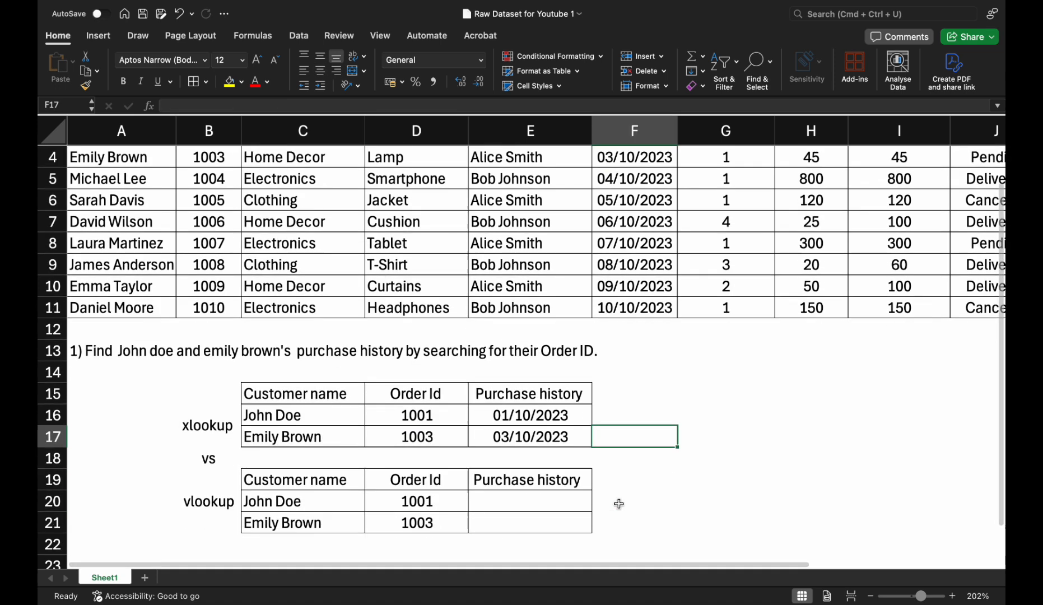
{"action": "left_click", "coordinate": [518, 386]}
{"action": "type", "text": "="}
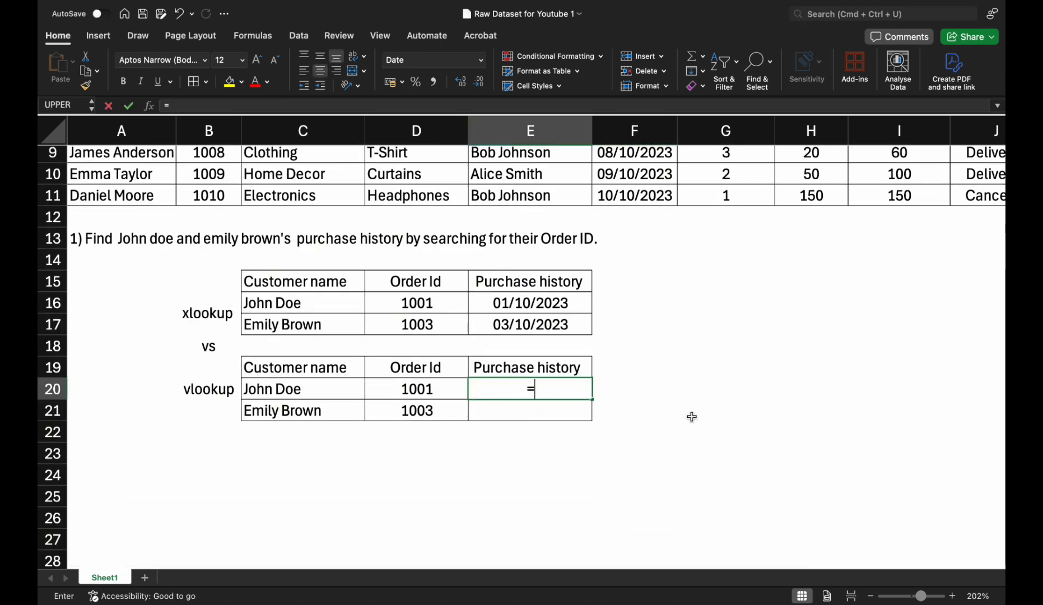
{"action": "type", "text": "vlo"}
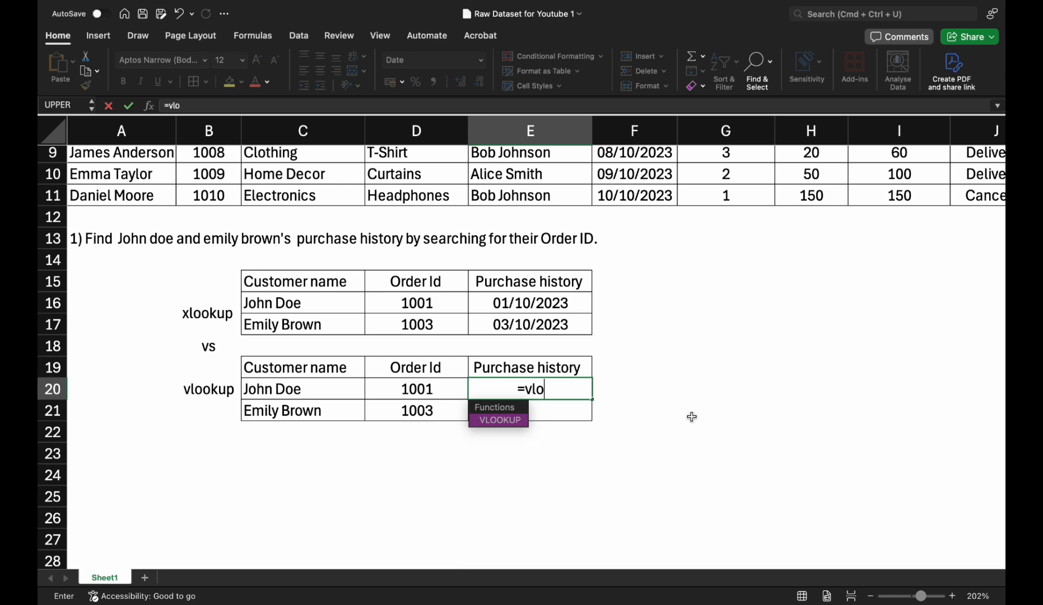
{"action": "key", "text": "Tab"}
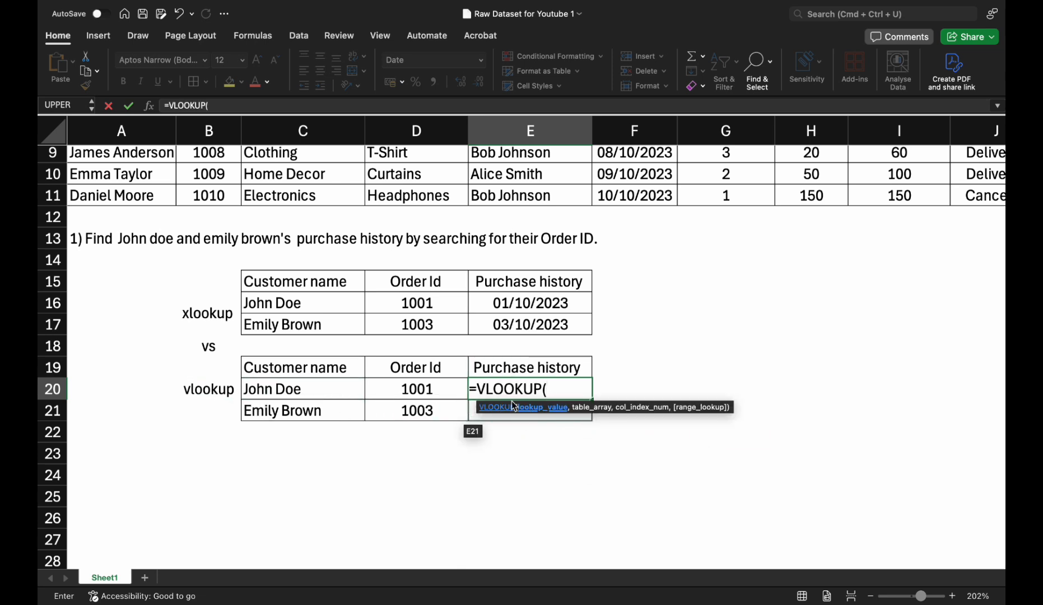
{"action": "left_click", "coordinate": [414, 393]}
{"action": "type", "text": ","}
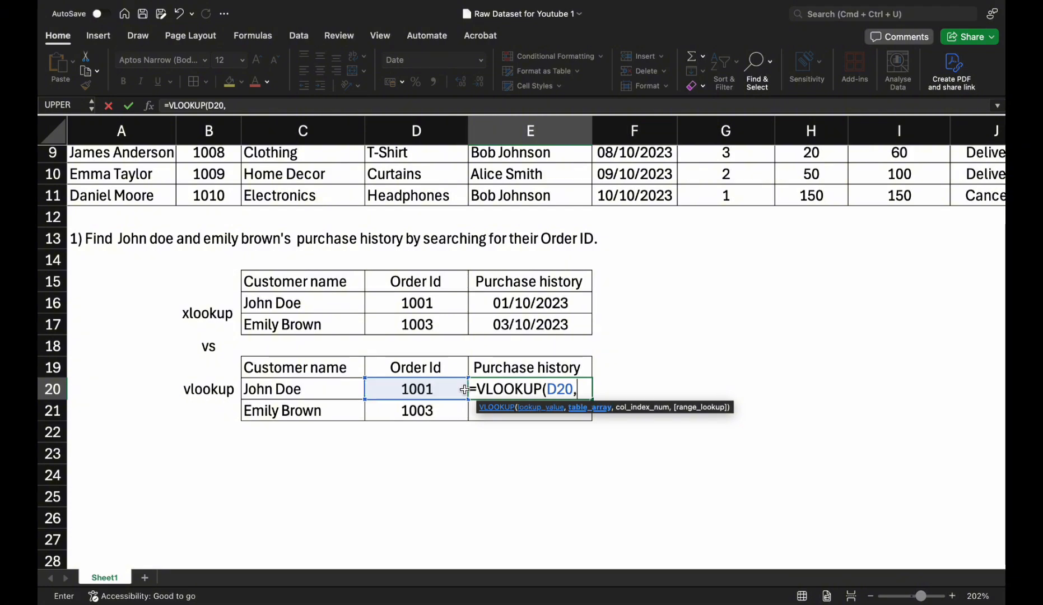
{"action": "scroll", "coordinate": [515, 375], "scroll_direction": "up", "scroll_amount": 5}
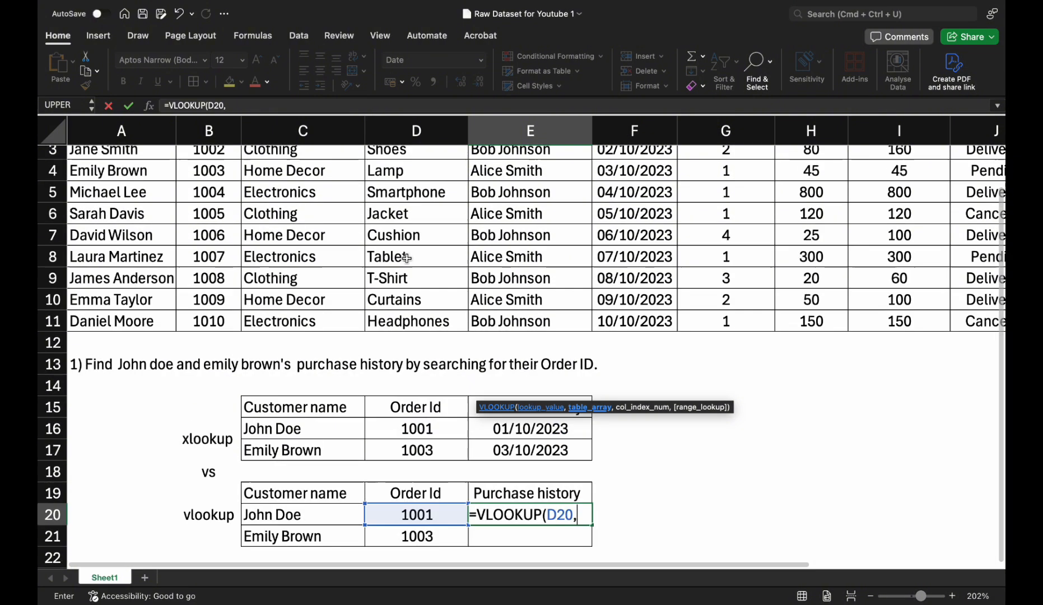
{"action": "left_click_drag", "start_coordinate": [209, 174], "coordinate": [615, 367]}
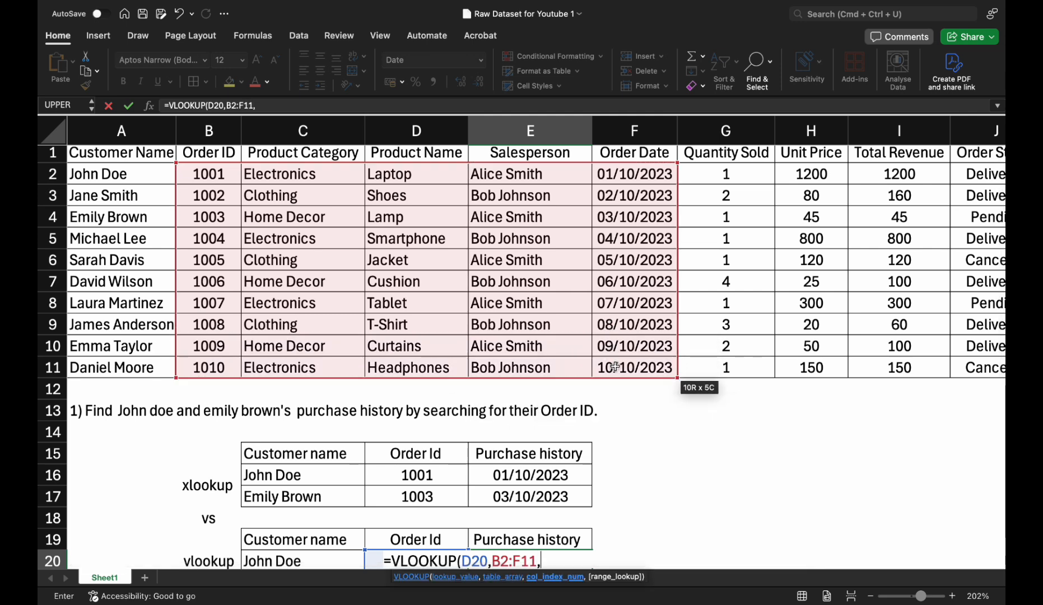
{"action": "type", "text": ","}
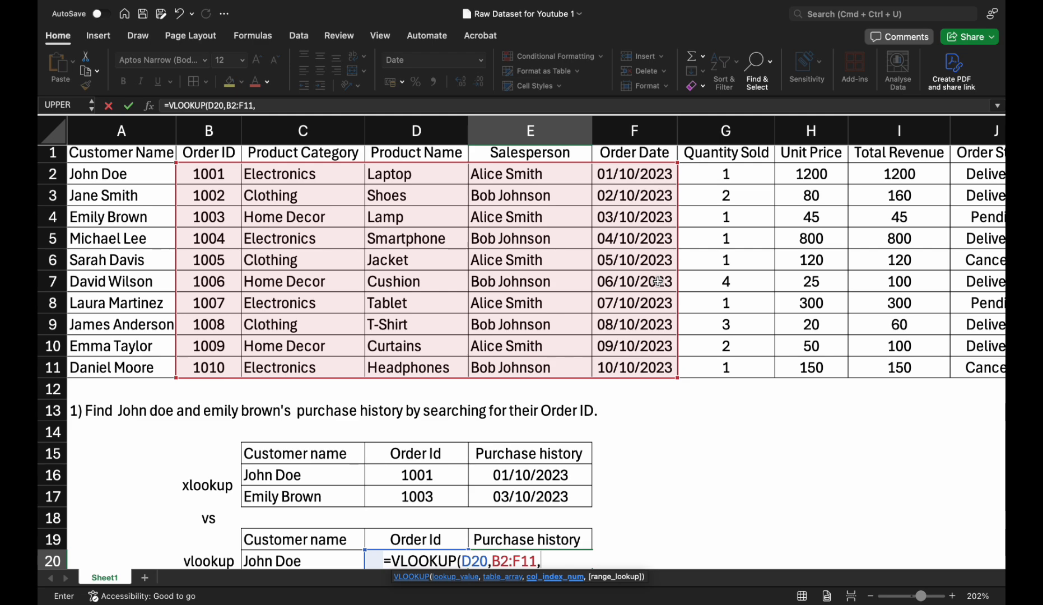
{"action": "type", "text": "5,"}
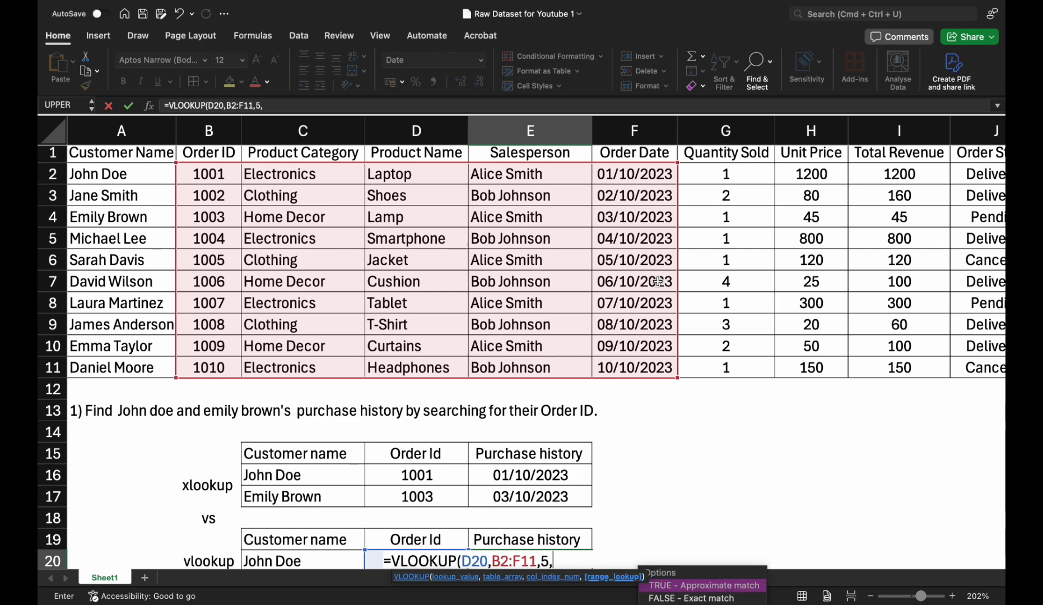
{"action": "double_click", "coordinate": [745, 597]}
{"action": "key", "text": "Return"}
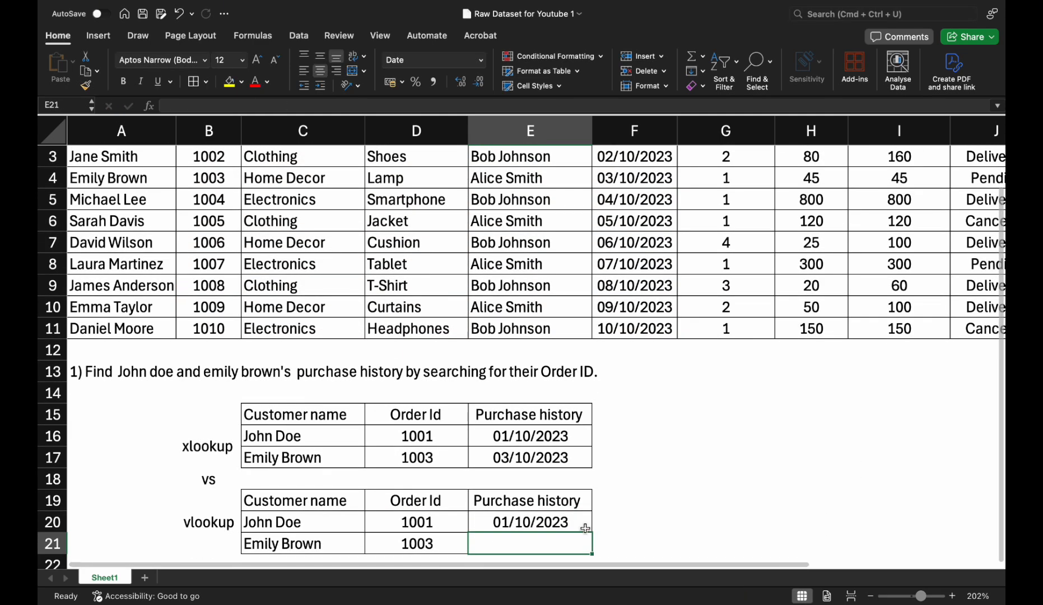
Fill the VLOOKUP formula in E20 down to E21 for the second customer's purchase history
{"action": "scroll", "coordinate": [586, 528], "scroll_direction": "down", "scroll_amount": 3}
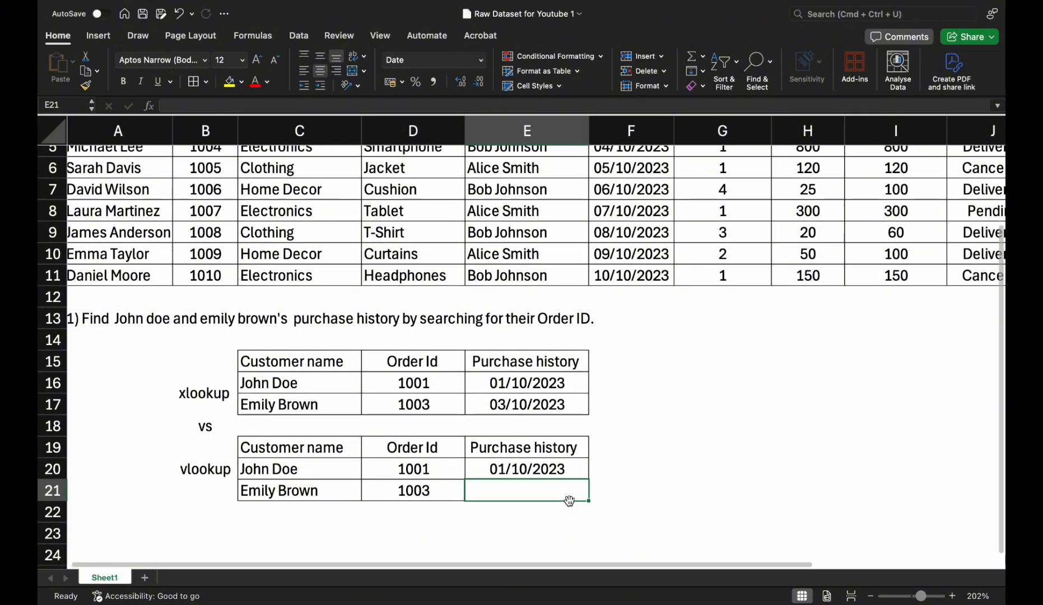
{"action": "left_click", "coordinate": [560, 467]}
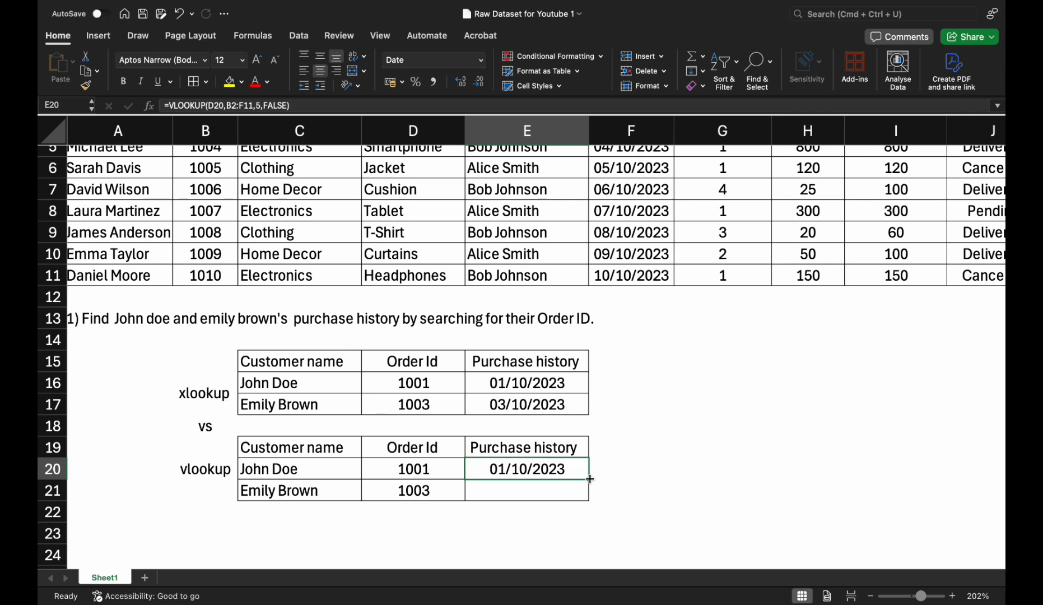
{"action": "double_click", "coordinate": [589, 479]}
{"action": "left_click", "coordinate": [612, 465]}
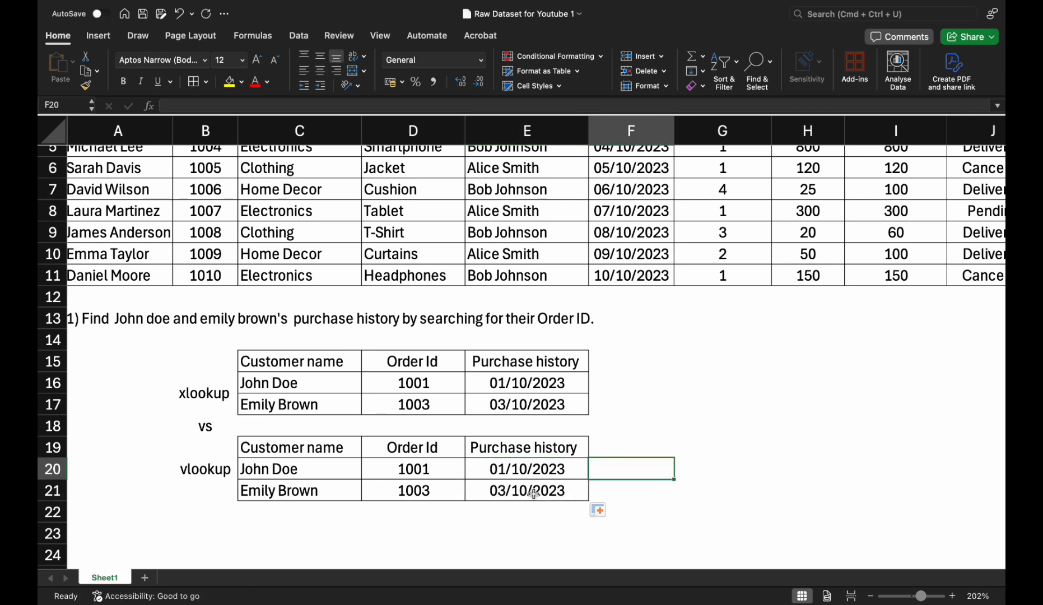
{"action": "left_click", "coordinate": [611, 424]}
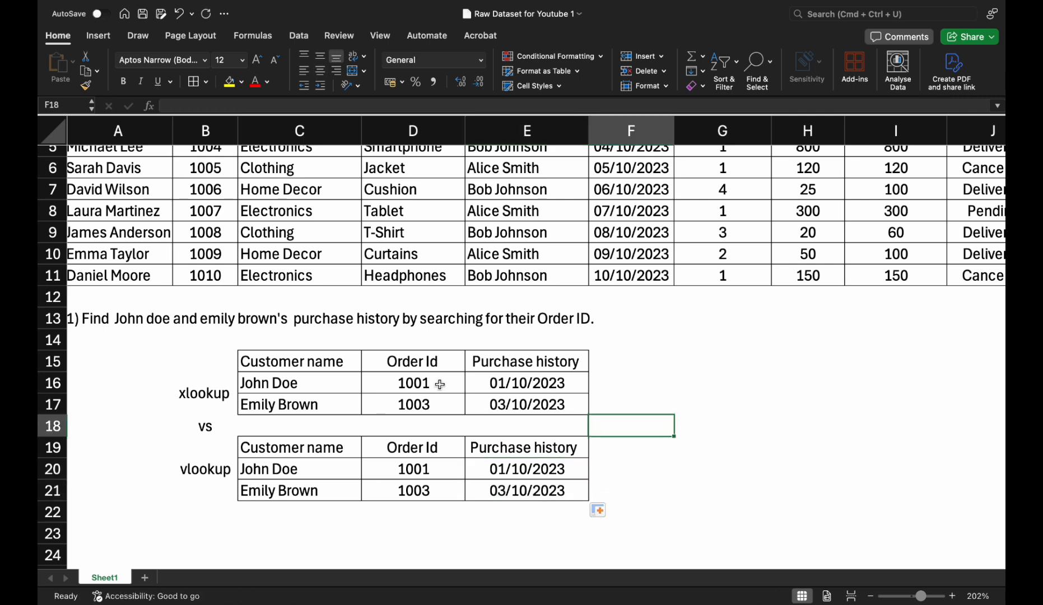
Rename the current worksheet as XLOOKUP VS VLOOKUP
{"action": "double_click", "coordinate": [96, 577]}
{"action": "type", "text": "x"}
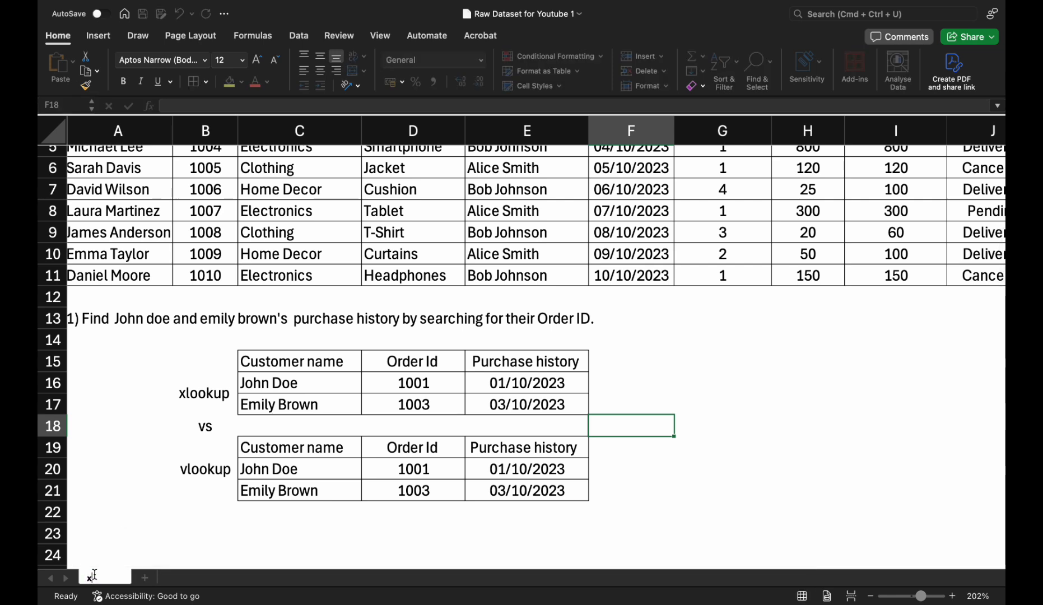
{"action": "type", "text": "xLOOKUP "}
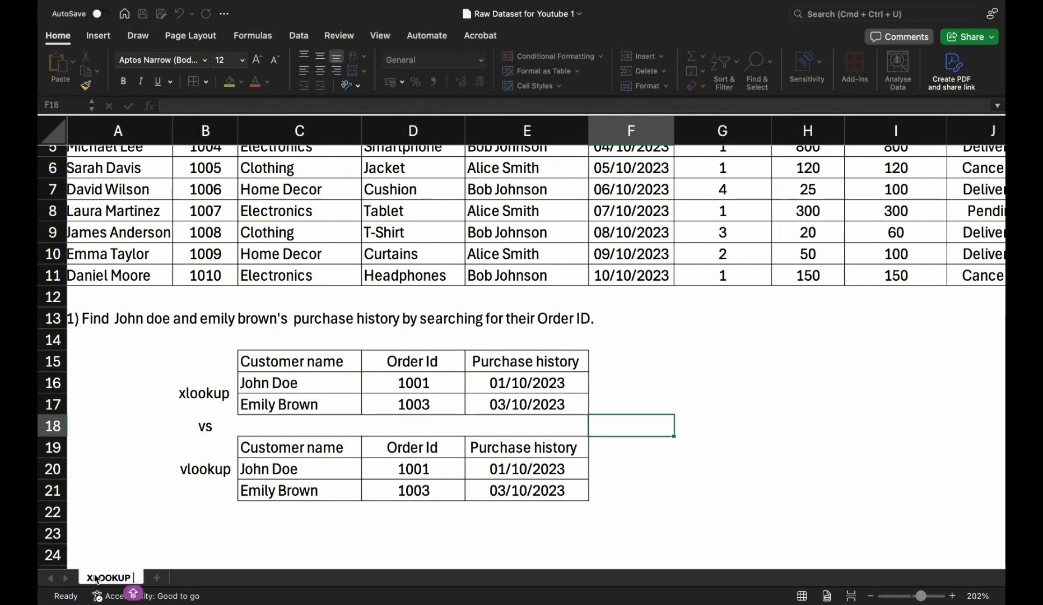
{"action": "type", "text": "VS V"}
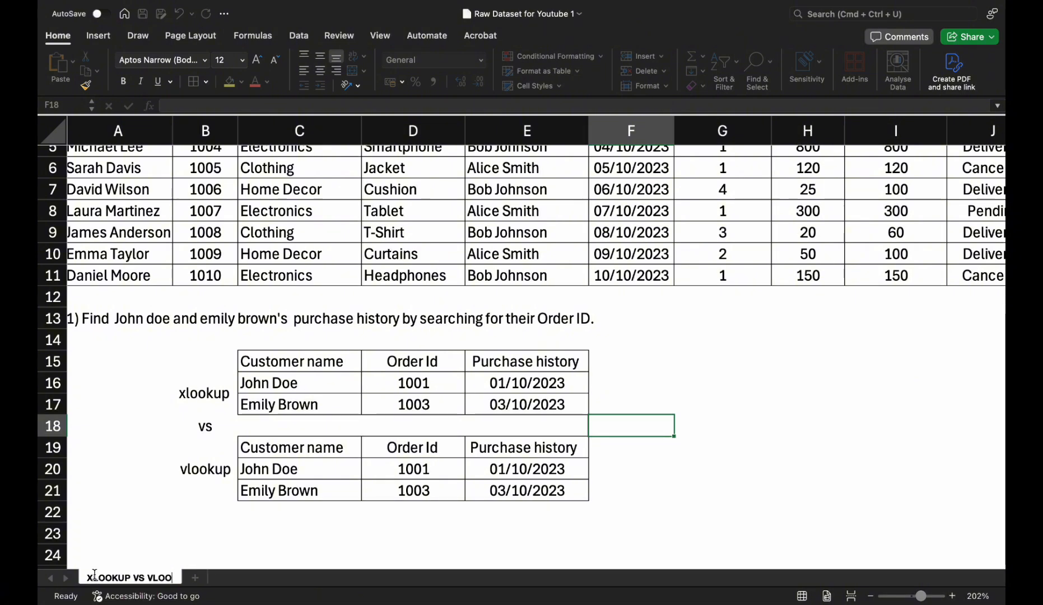
{"action": "type", "text": "LOOKUP"}
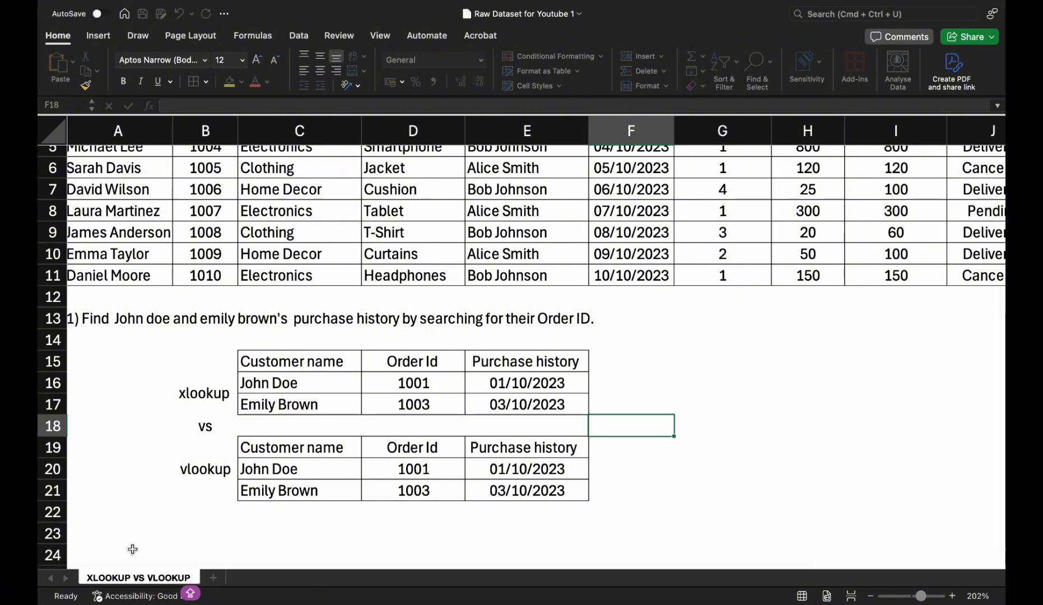
{"action": "left_click", "coordinate": [115, 514]}
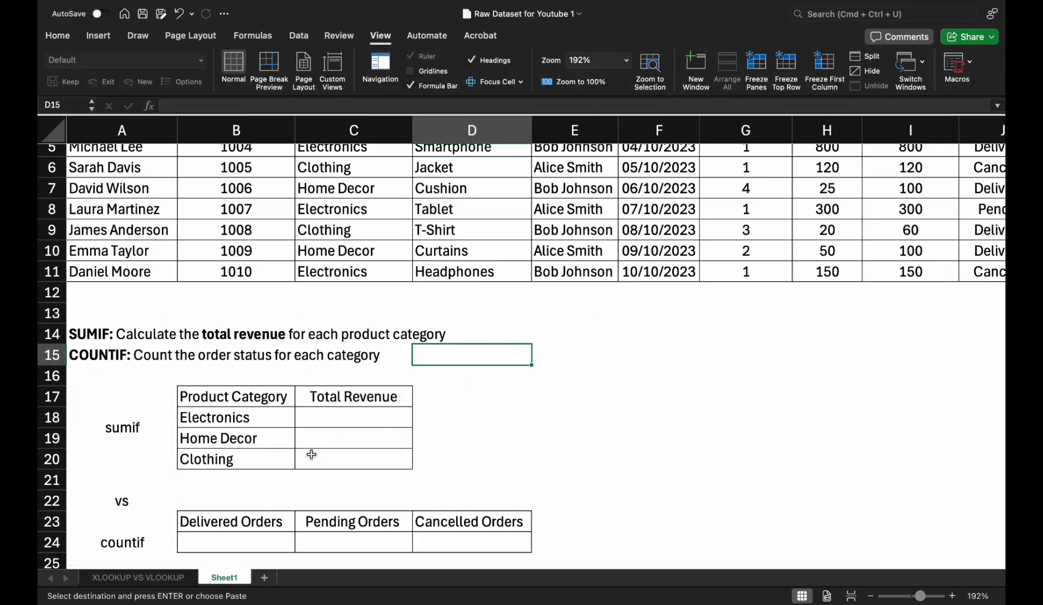
Enter =SUMIF(C2:I11,B18,I2:I11) in C18 to calculate the total revenue for the Electronics category
{"action": "scroll", "coordinate": [311, 455], "scroll_direction": "up", "scroll_amount": 4}
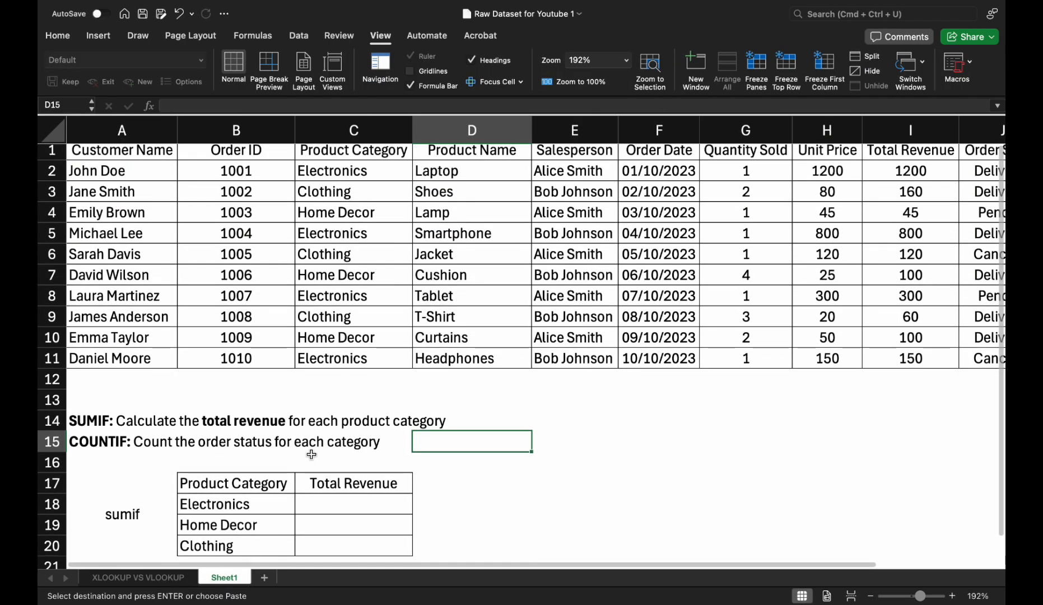
{"action": "scroll", "coordinate": [309, 451], "scroll_direction": "down", "scroll_amount": 4}
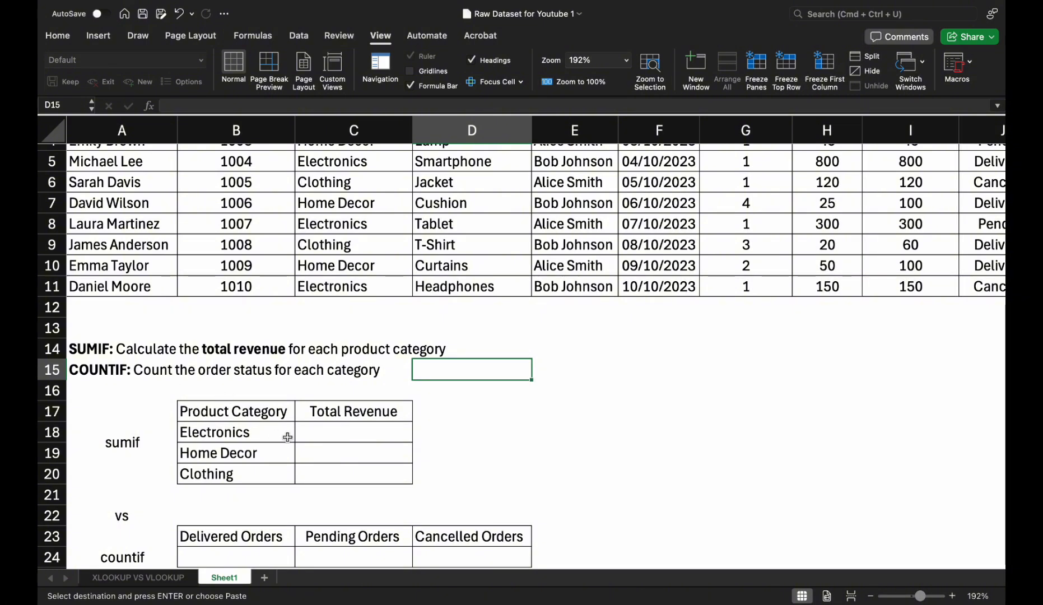
{"action": "left_click", "coordinate": [322, 433]}
{"action": "type", "text": "=SUM"}
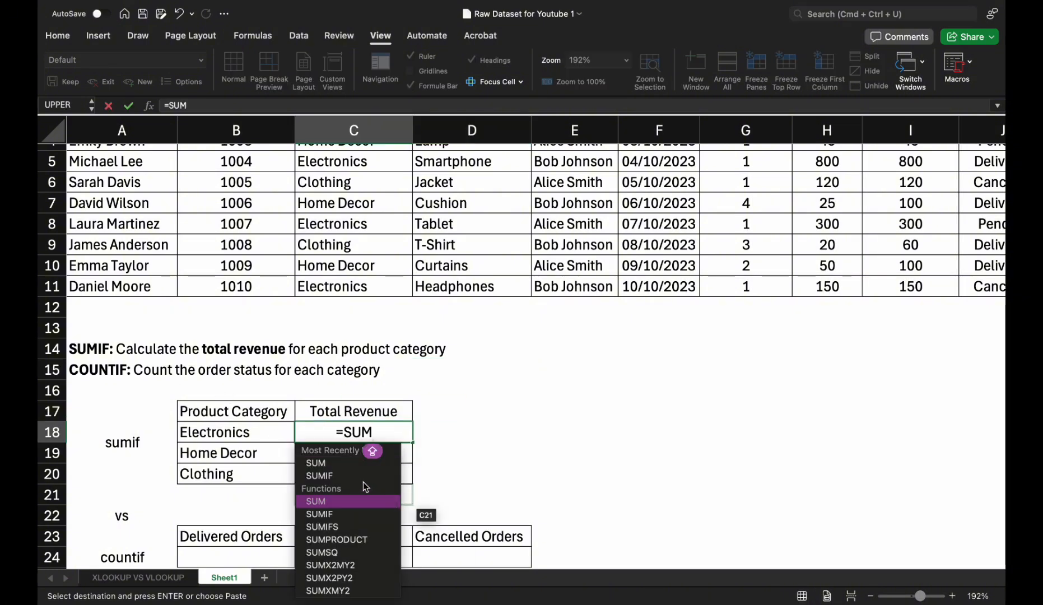
{"action": "double_click", "coordinate": [363, 477]}
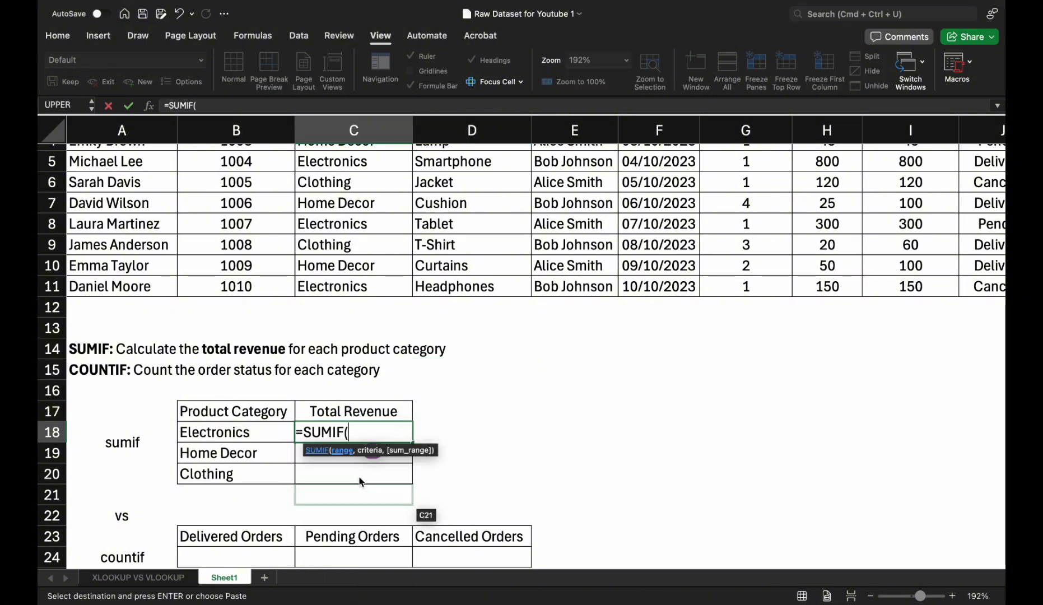
{"action": "scroll", "coordinate": [376, 198], "scroll_direction": "up", "scroll_amount": 4}
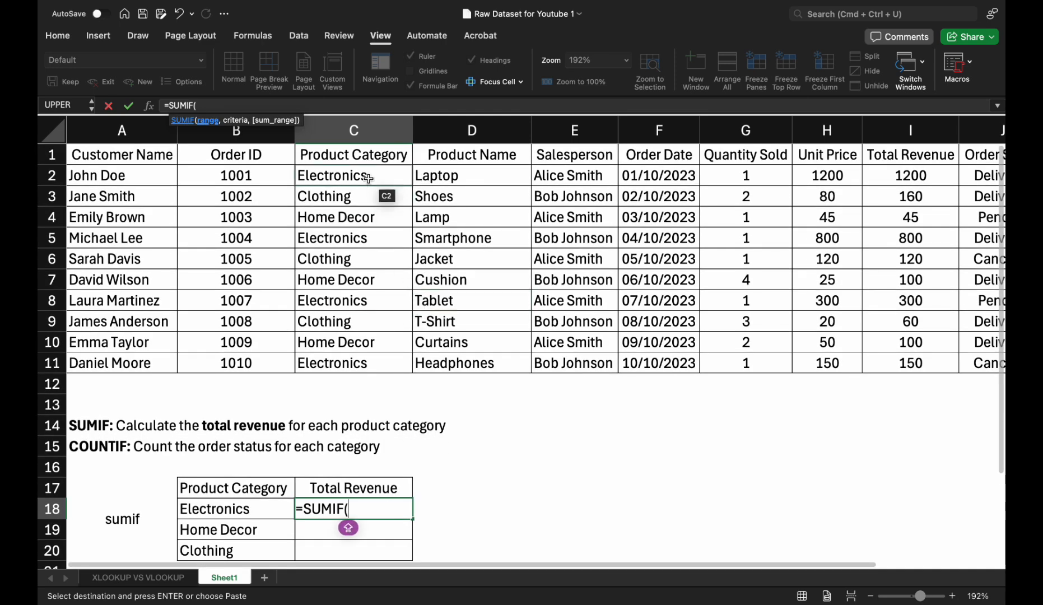
{"action": "left_click_drag", "start_coordinate": [364, 177], "coordinate": [817, 341]}
{"action": "left_click", "coordinate": [728, 472]}
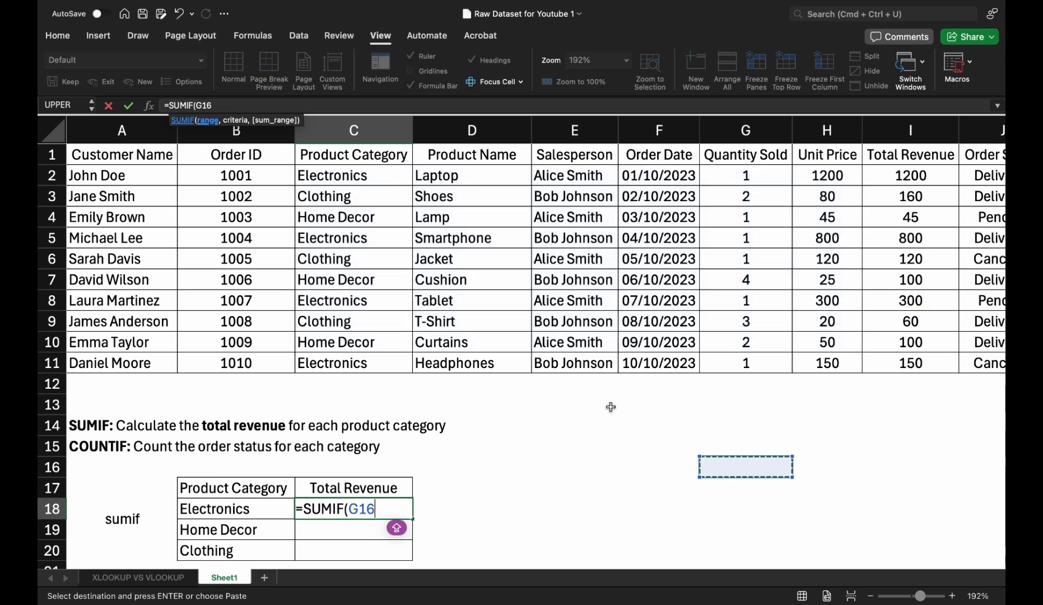
{"action": "left_click_drag", "start_coordinate": [335, 174], "coordinate": [878, 364]}
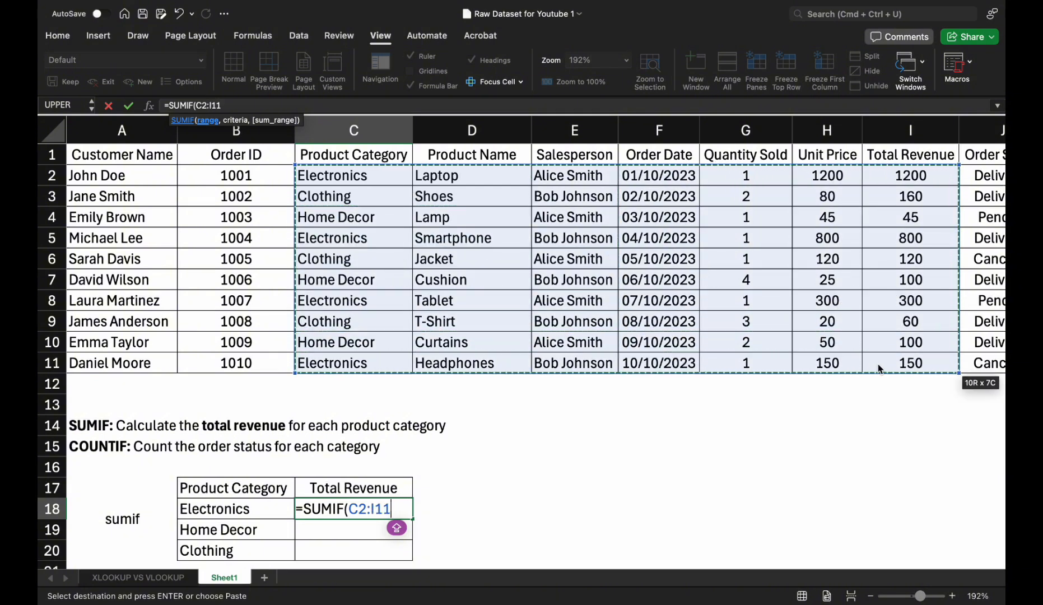
{"action": "type", "text": ","}
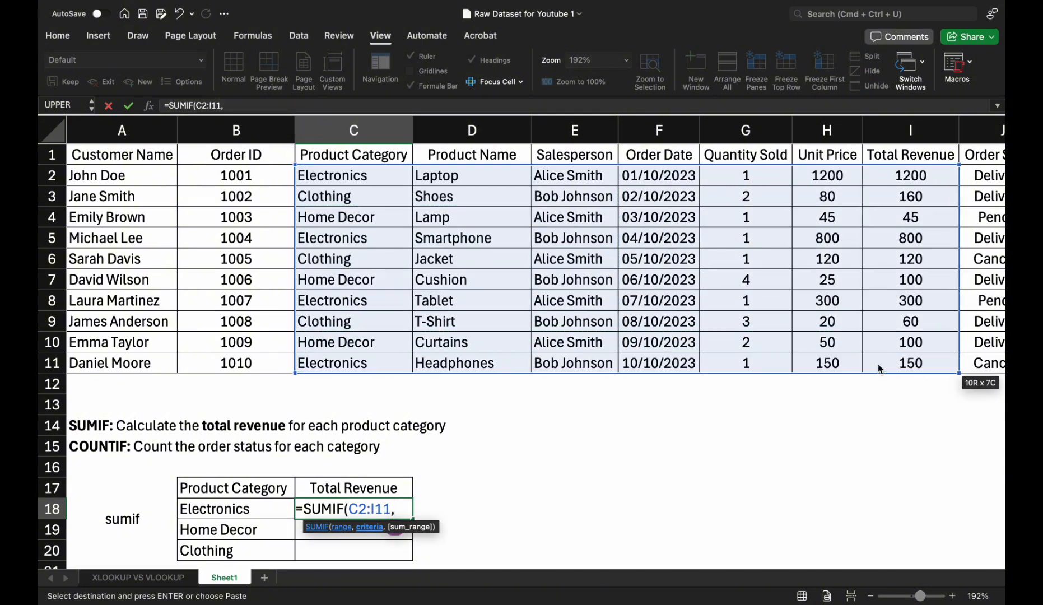
{"action": "left_click", "coordinate": [257, 509]}
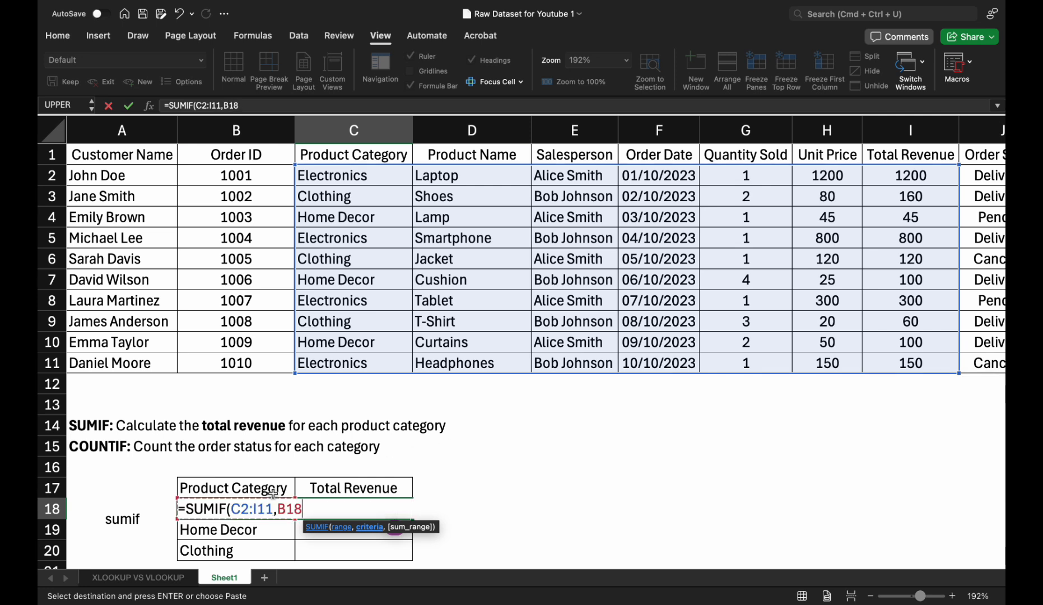
{"action": "type", "text": ","}
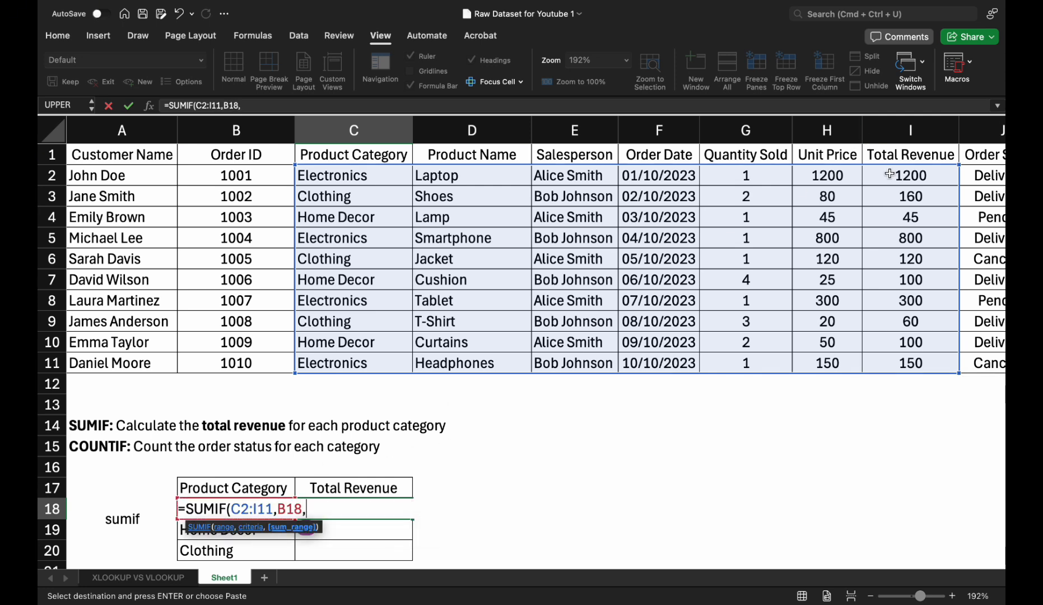
{"action": "left_click_drag", "start_coordinate": [888, 178], "coordinate": [877, 364]}
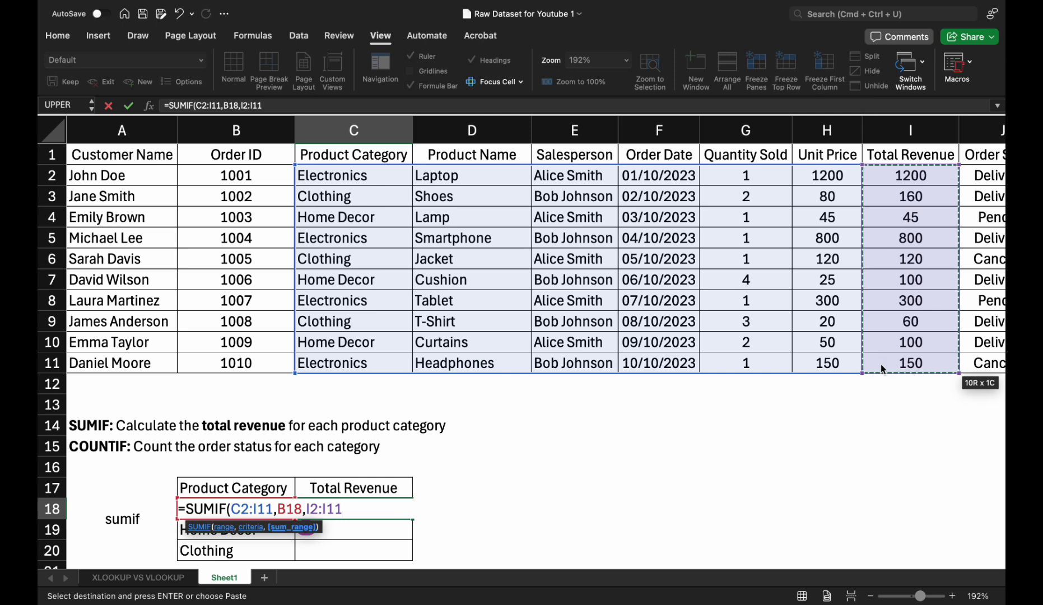
{"action": "key", "text": "Return"}
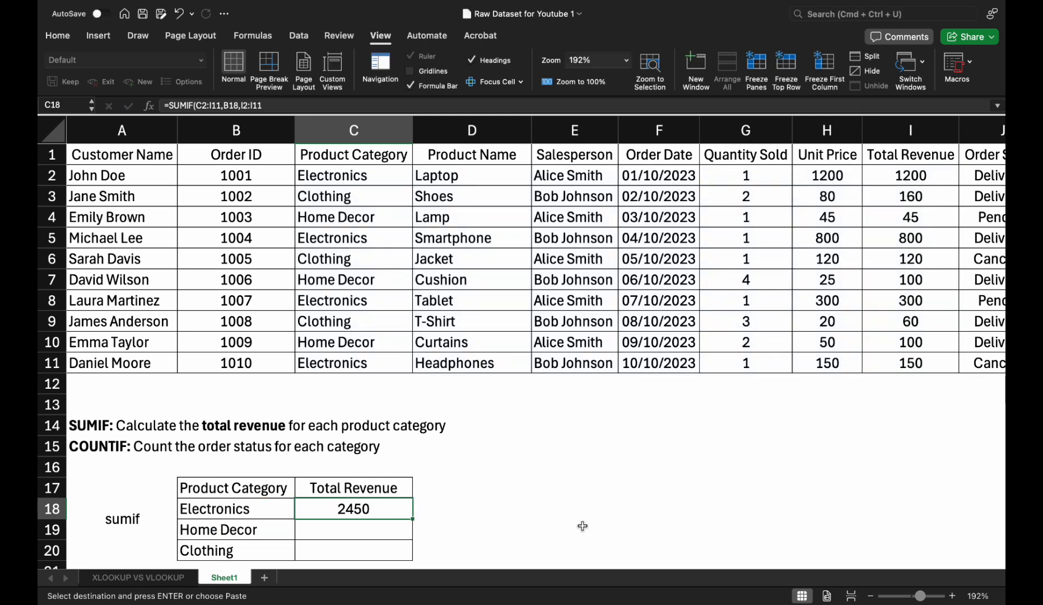
Fill the SUMIF formula in C18 down to C20 for the Home Decor and Clothing categories
{"action": "left_click_drag", "start_coordinate": [413, 519], "coordinate": [417, 554]}
{"action": "left_click", "coordinate": [403, 511]}
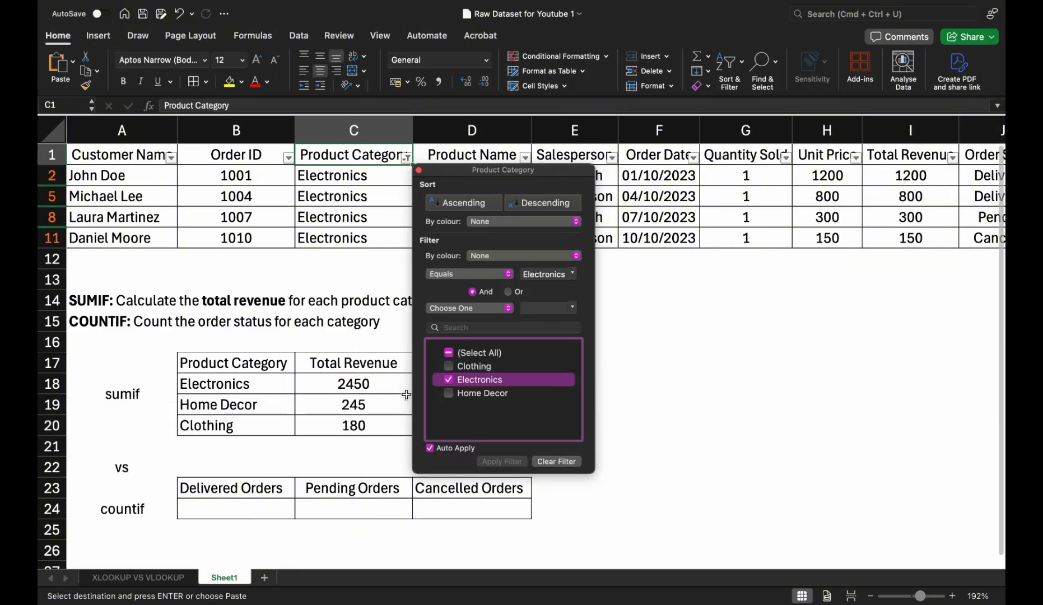
Check the sum of the filtered Electronics revenues in column I and switch the Product Category filter to Clothing only
{"action": "left_click", "coordinate": [358, 401]}
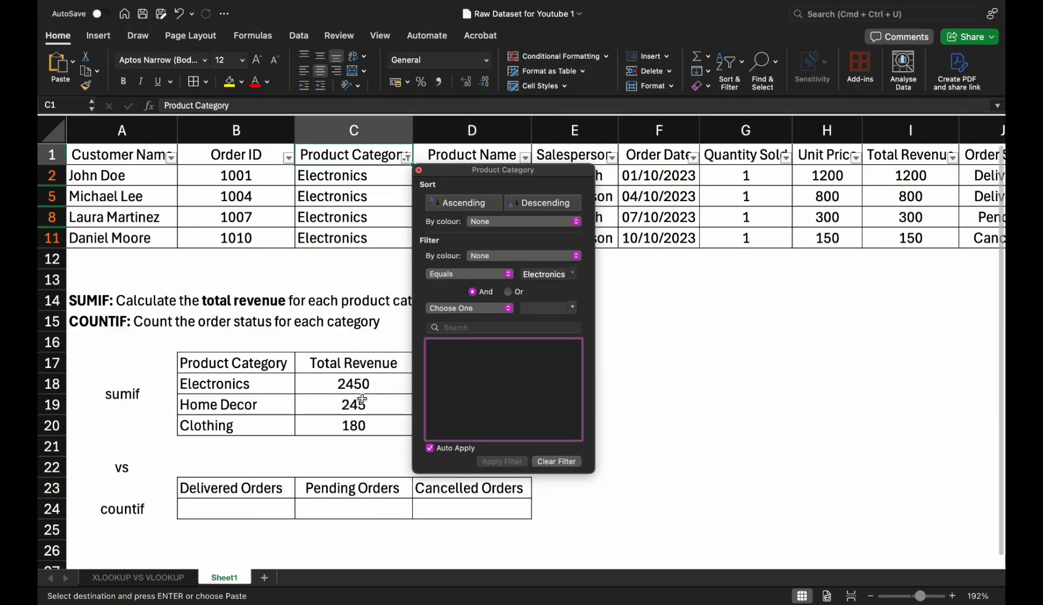
{"action": "left_click_drag", "start_coordinate": [897, 185], "coordinate": [898, 241]}
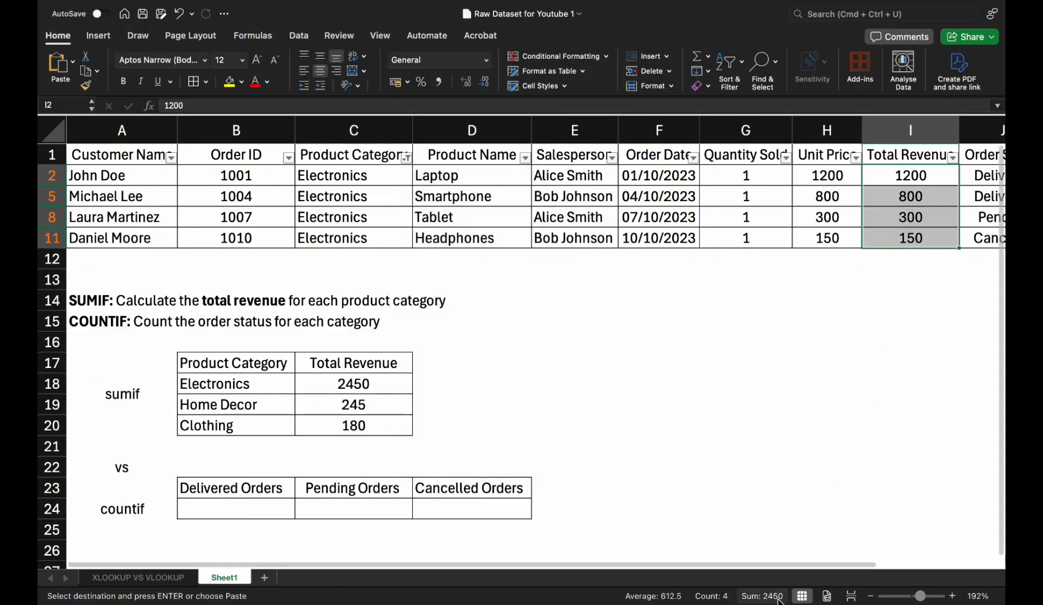
{"action": "left_click", "coordinate": [406, 158]}
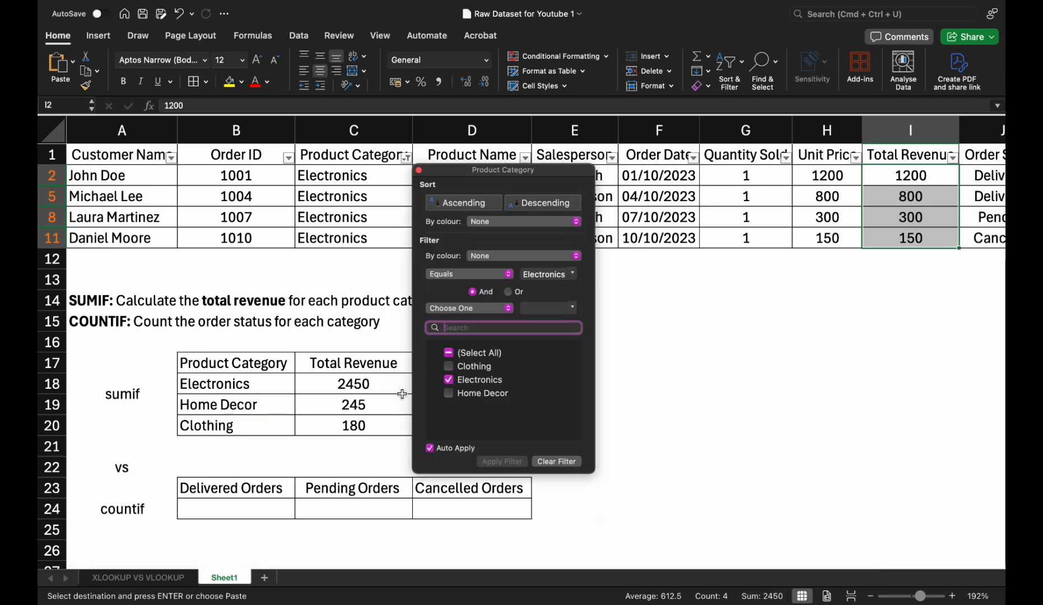
{"action": "left_click", "coordinate": [448, 381]}
{"action": "left_click", "coordinate": [449, 367]}
{"action": "left_click", "coordinate": [622, 312]}
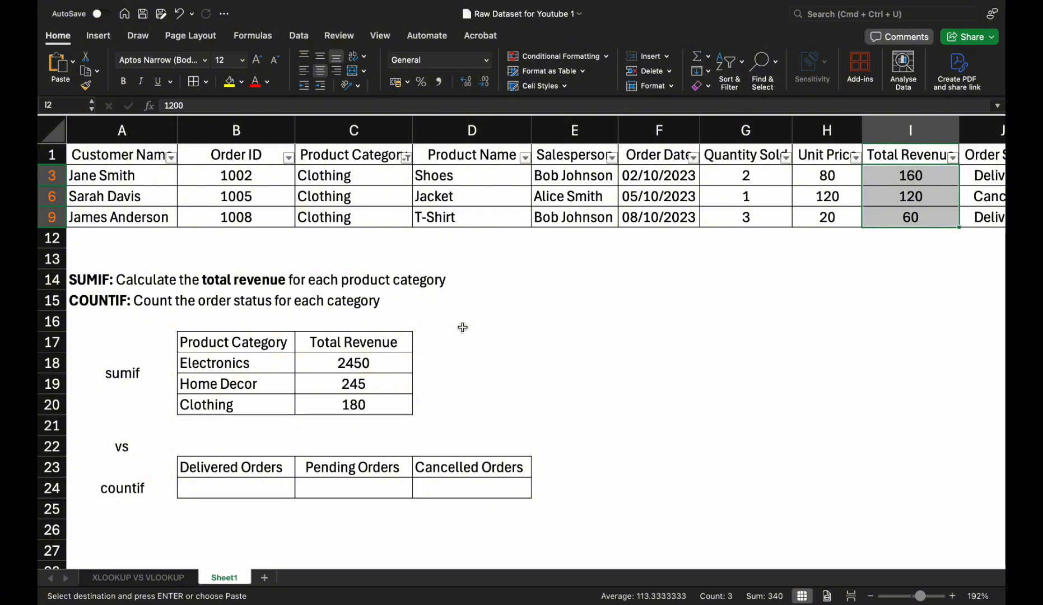
Switch the Product Category filter from Clothing to Home Decor only to check that category's revenue sum
{"action": "left_click", "coordinate": [406, 158]}
{"action": "left_click", "coordinate": [448, 366]}
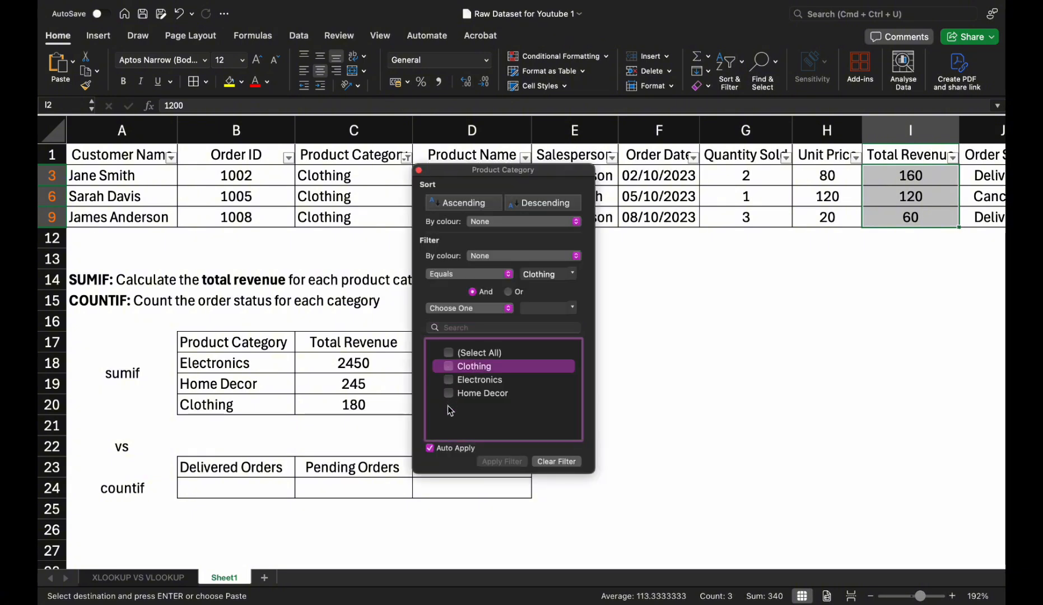
{"action": "left_click", "coordinate": [448, 393]}
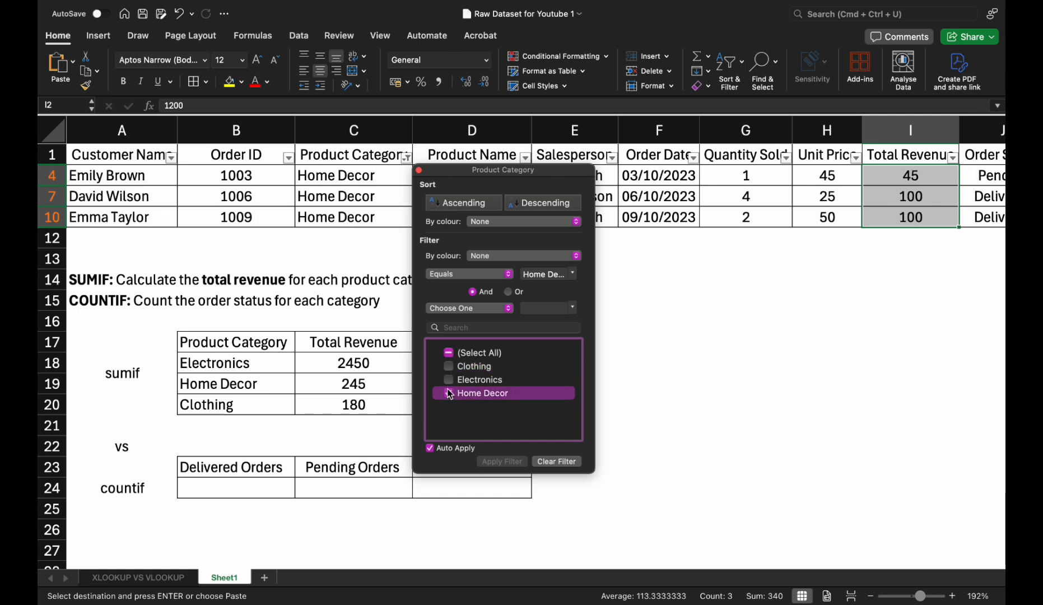
{"action": "left_click", "coordinate": [361, 274]}
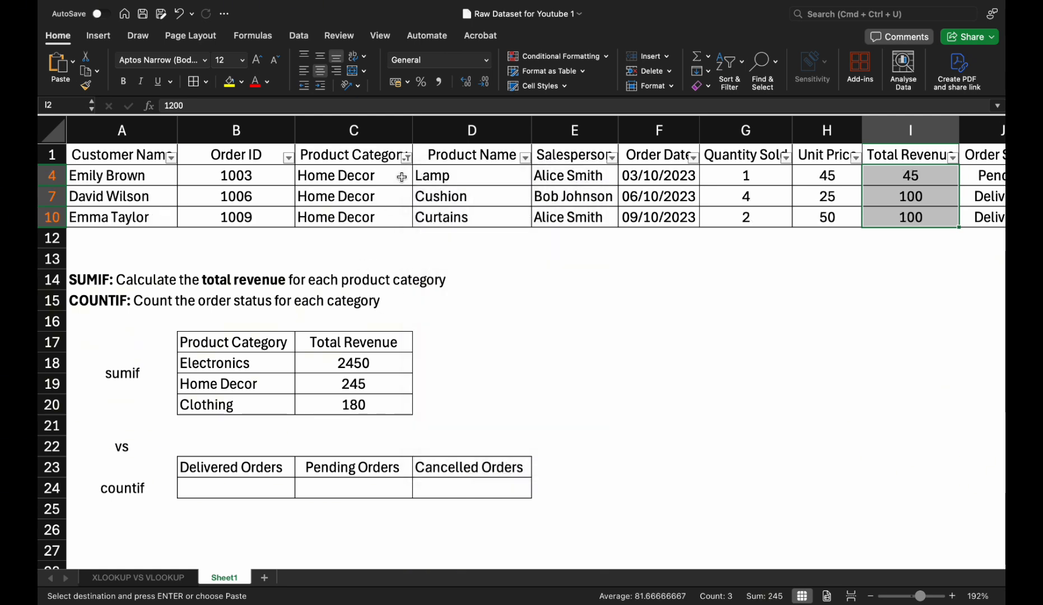
Show all product categories in the order table again
{"action": "left_click", "coordinate": [406, 157]}
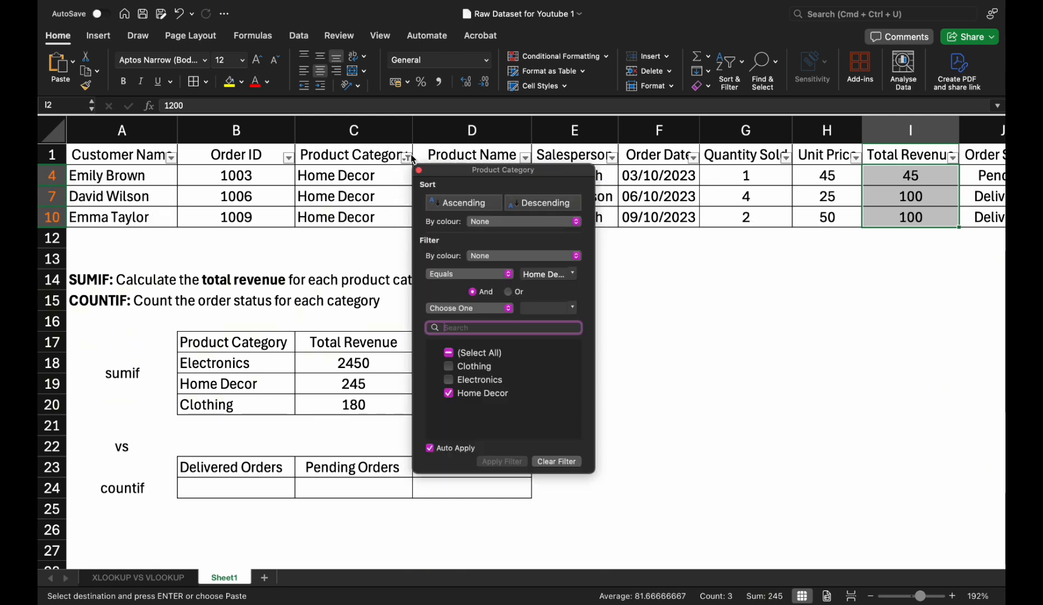
{"action": "left_click", "coordinate": [448, 353]}
{"action": "left_click", "coordinate": [356, 357]}
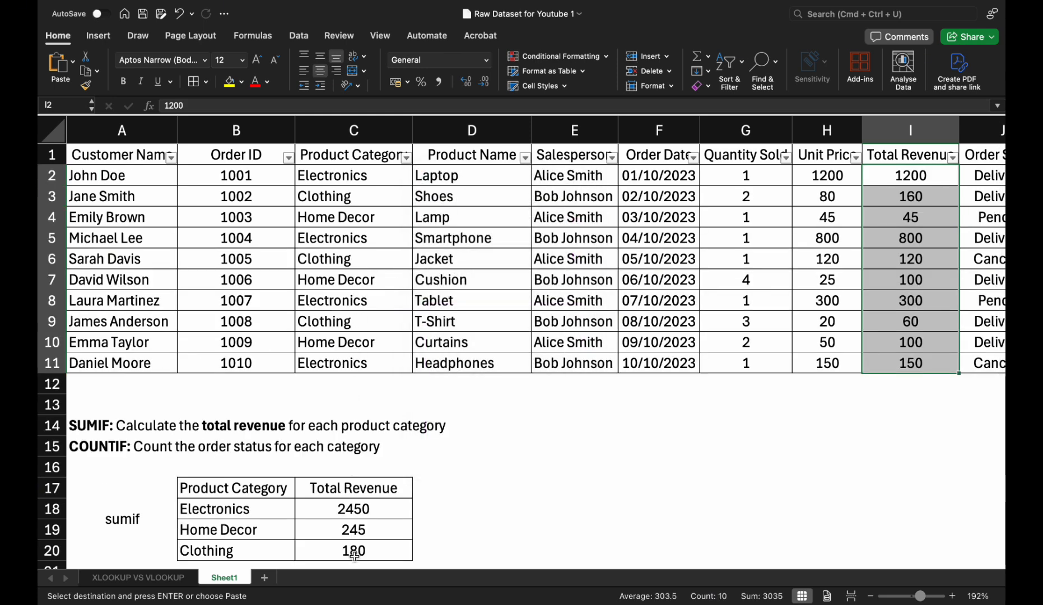
Correct the Clothing revenue formula in C20 to =SUMIF(C2:I11,B20,I2:I11) so its ranges cover all order rows
{"action": "left_click", "coordinate": [361, 537]}
{"action": "left_click", "coordinate": [360, 549]}
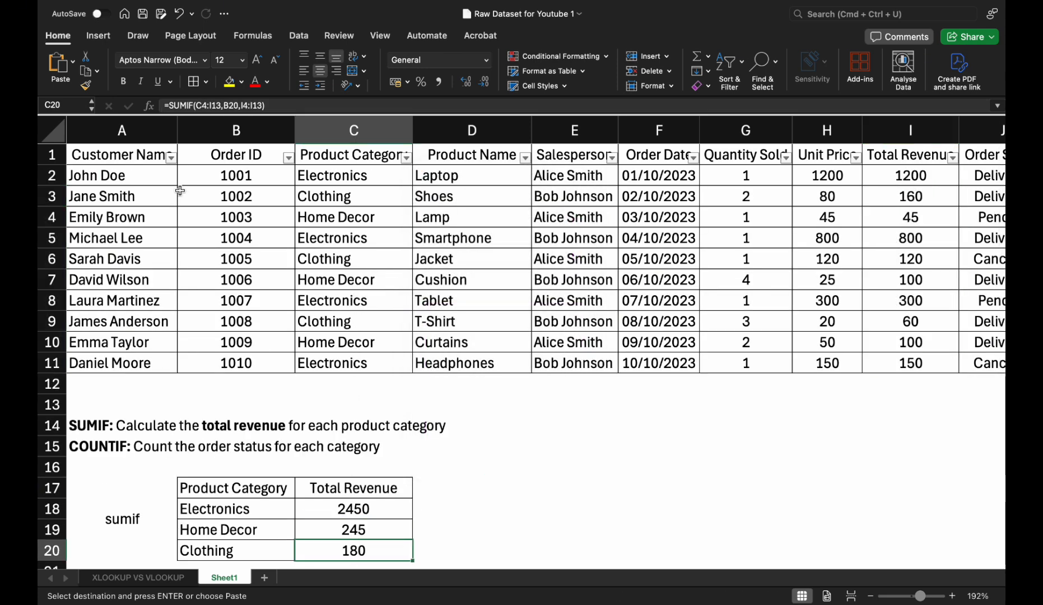
{"action": "left_click", "coordinate": [222, 106]}
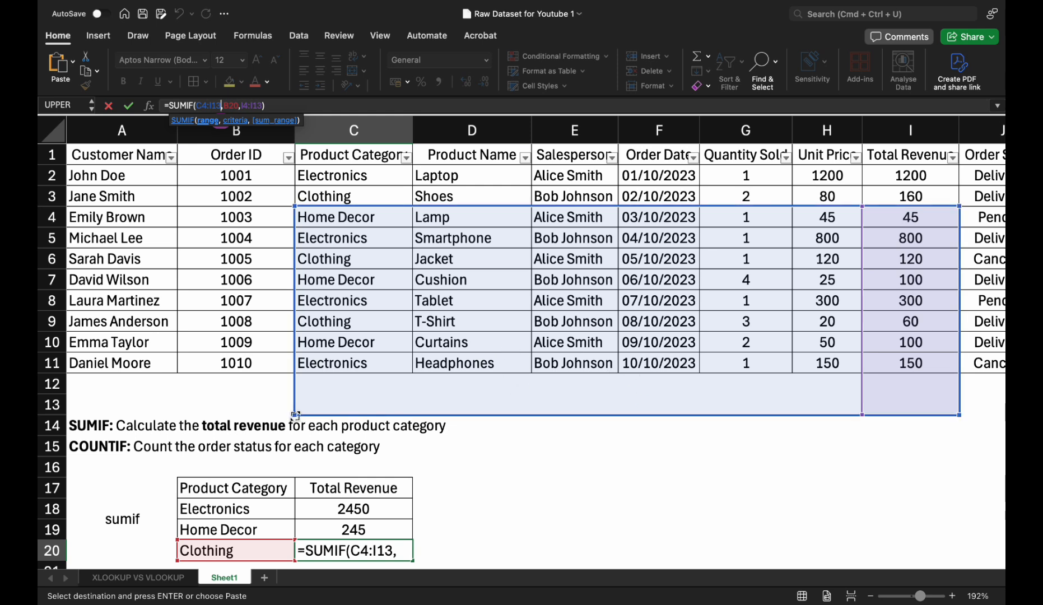
{"action": "left_click_drag", "start_coordinate": [296, 416], "coordinate": [296, 375]}
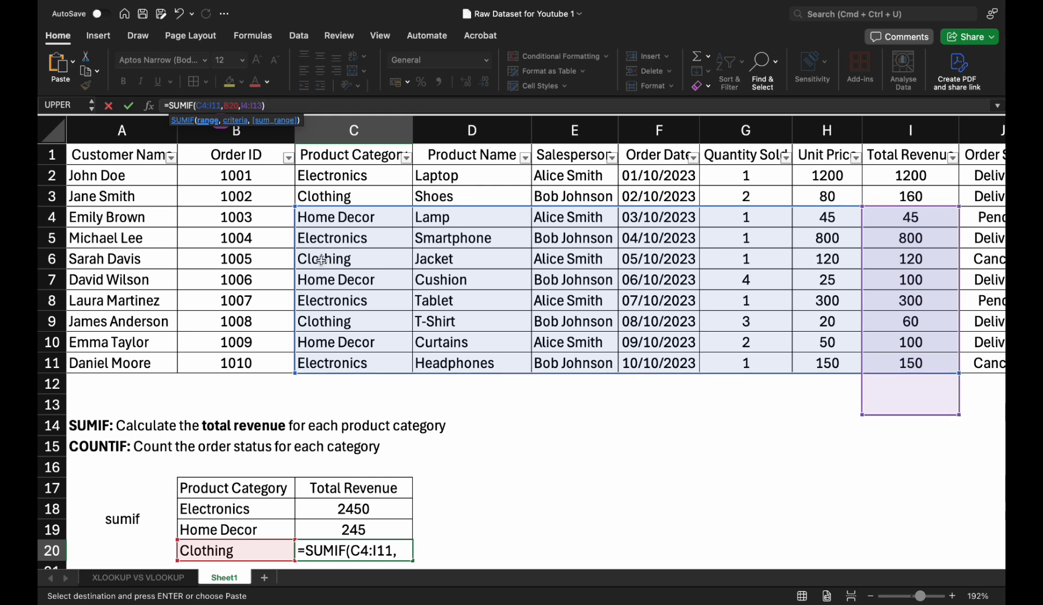
{"action": "left_click_drag", "start_coordinate": [295, 206], "coordinate": [297, 173]}
{"action": "left_click_drag", "start_coordinate": [862, 206], "coordinate": [862, 165]}
{"action": "left_click_drag", "start_coordinate": [863, 415], "coordinate": [862, 374]}
{"action": "left_click", "coordinate": [129, 105]}
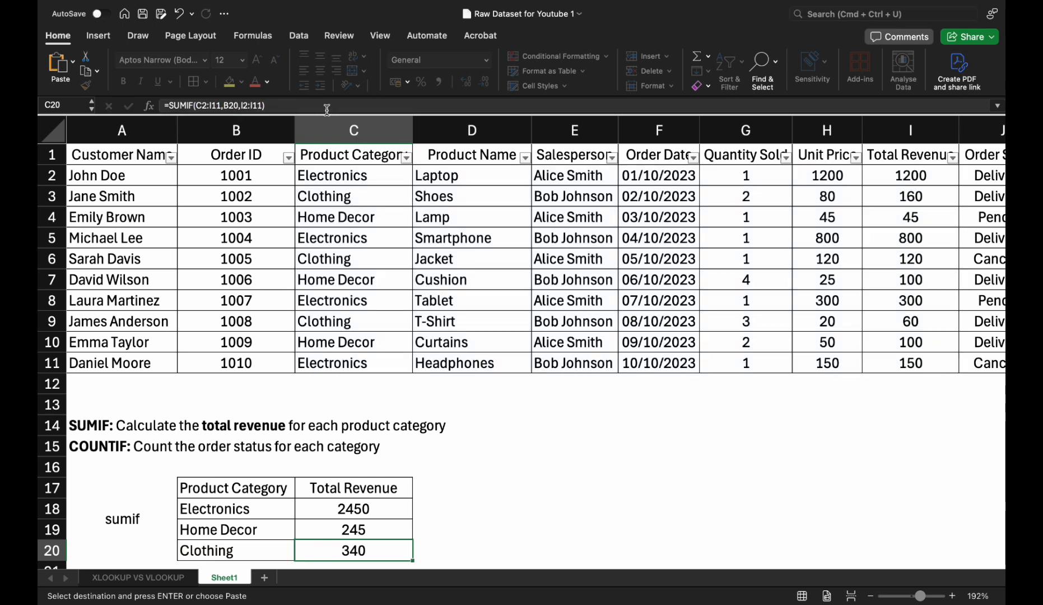
Filter Product Category to Clothing only and select its Total Revenue cells to check the sum against C20
{"action": "left_click", "coordinate": [345, 530]}
{"action": "left_click", "coordinate": [345, 550]}
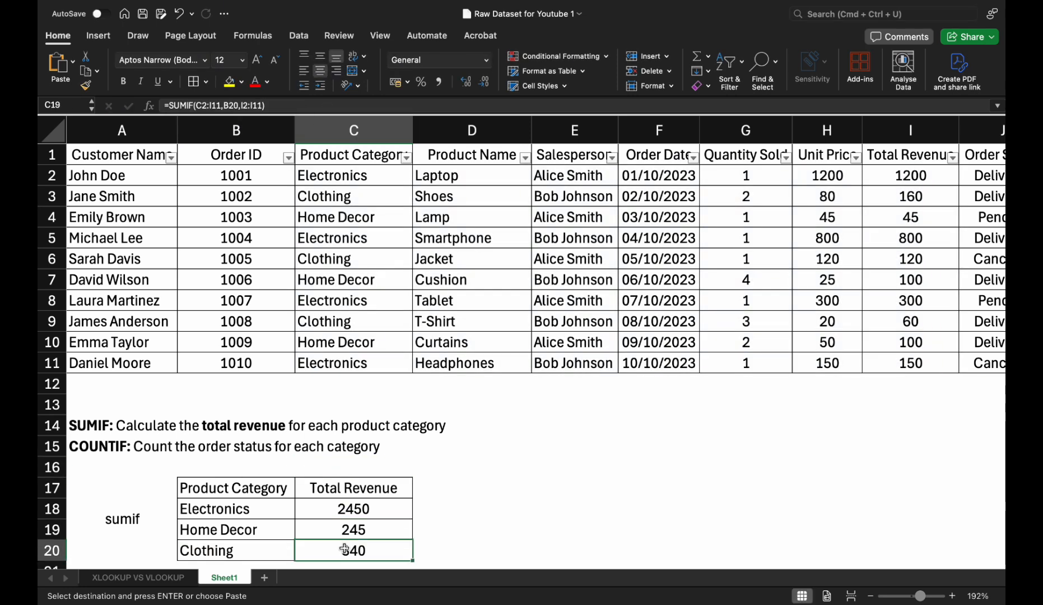
{"action": "left_click", "coordinate": [406, 158]}
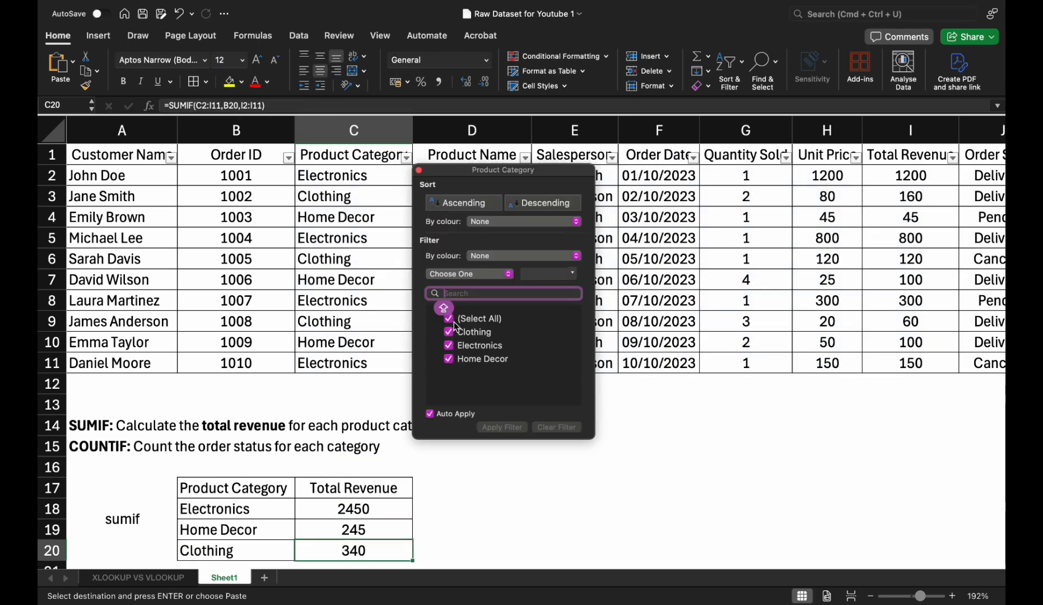
{"action": "left_click", "coordinate": [452, 318]}
{"action": "left_click", "coordinate": [450, 333]}
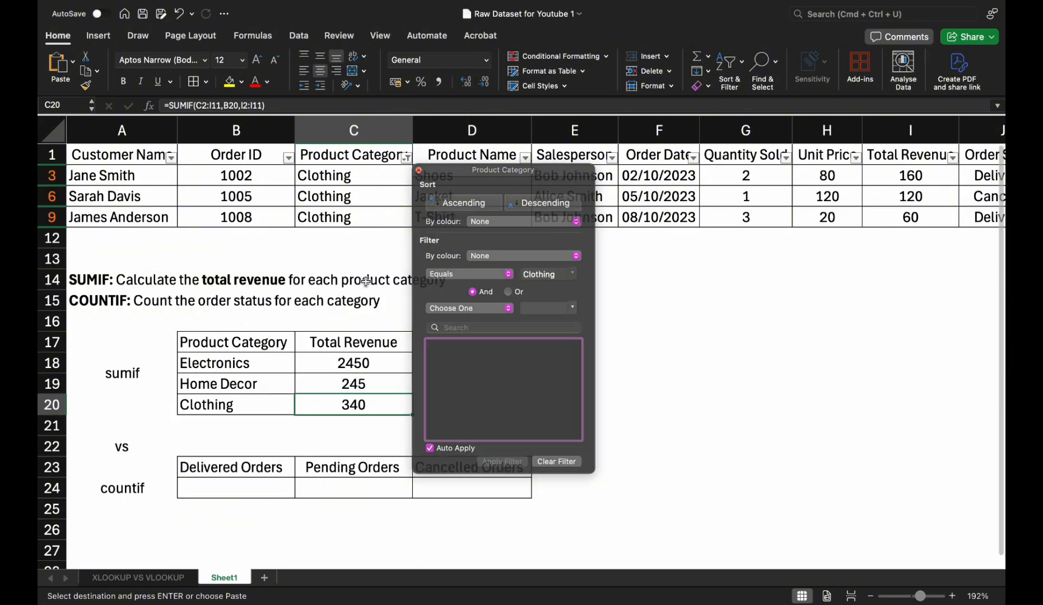
{"action": "left_click_drag", "start_coordinate": [880, 177], "coordinate": [883, 209]}
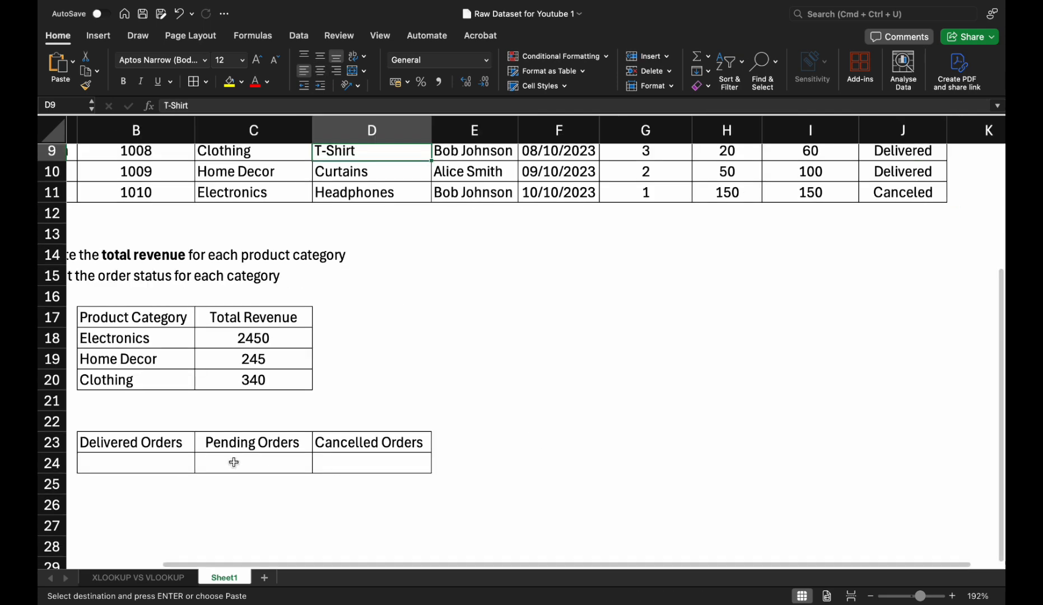
Enter =COUNTIF(J2:J11,J2) in B24 to count the delivered orders
{"action": "left_click", "coordinate": [146, 466]}
{"action": "scroll", "coordinate": [280, 482], "scroll_direction": "left", "scroll_amount": 3}
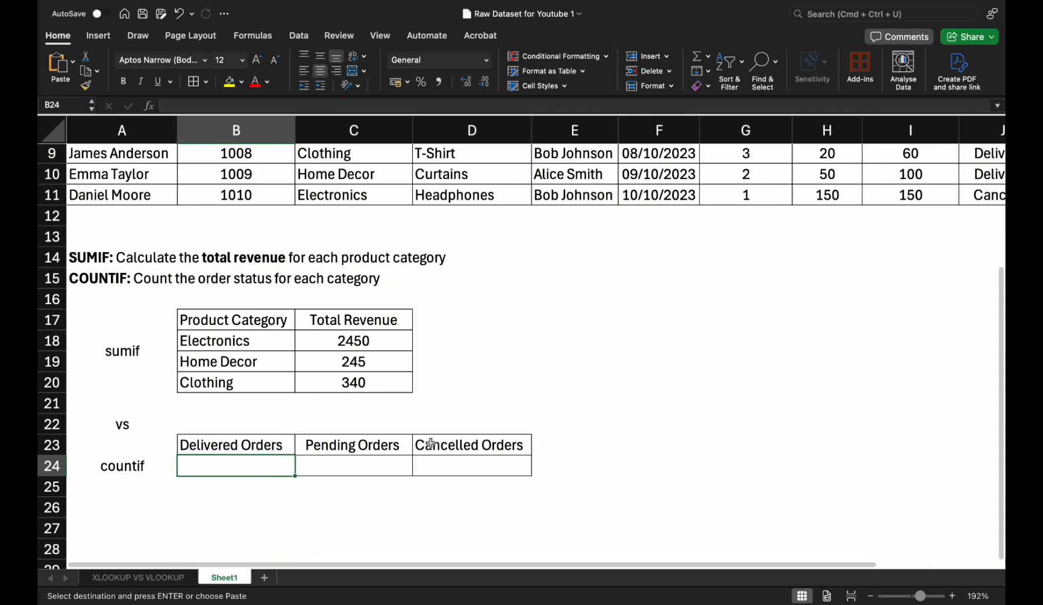
{"action": "type", "text": "=coun"}
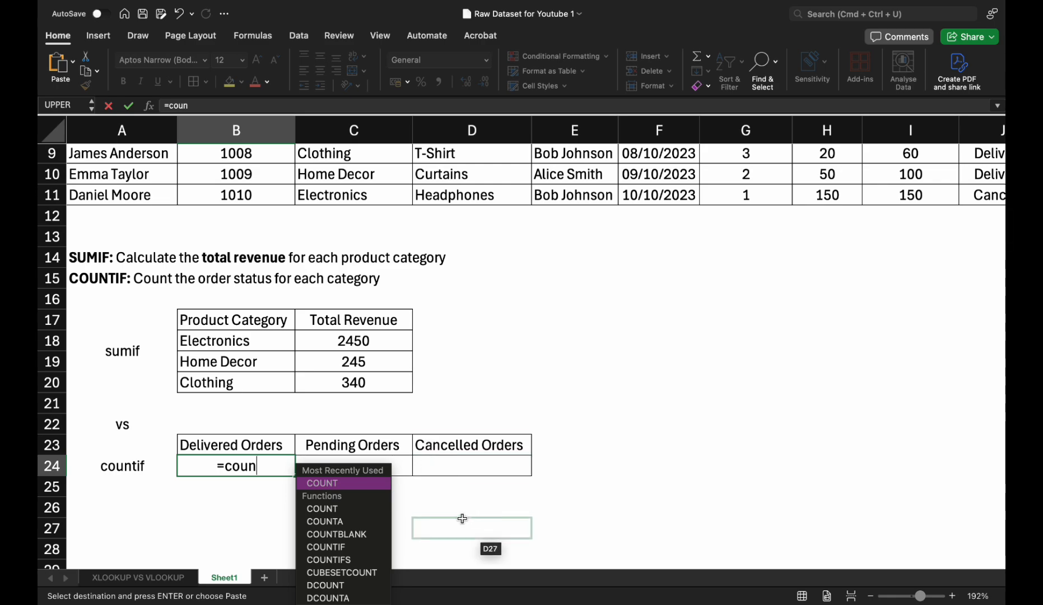
{"action": "double_click", "coordinate": [361, 547]}
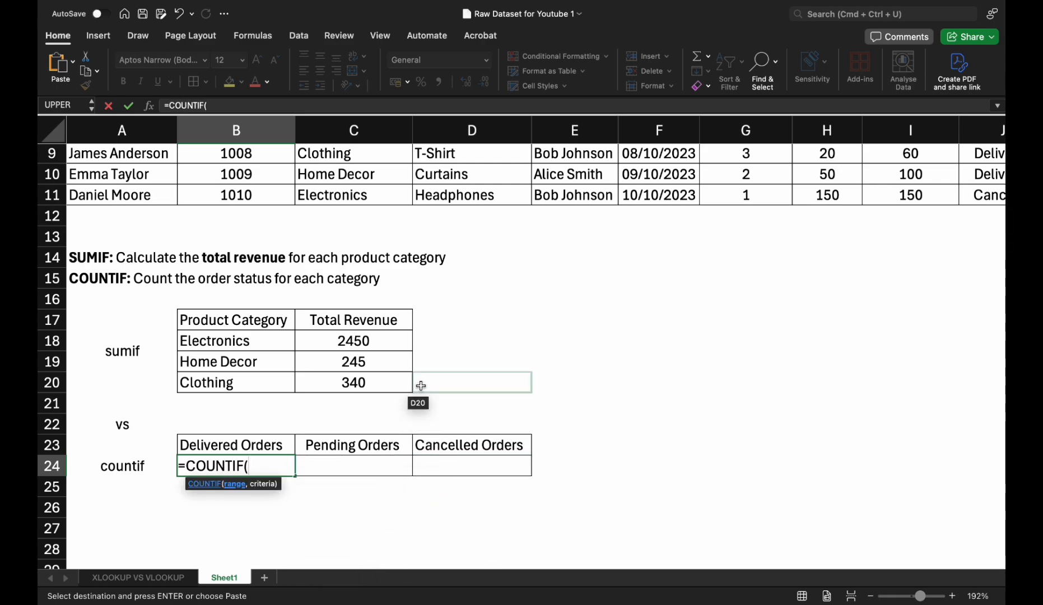
{"action": "scroll", "coordinate": [417, 387], "scroll_direction": "up", "scroll_amount": 5}
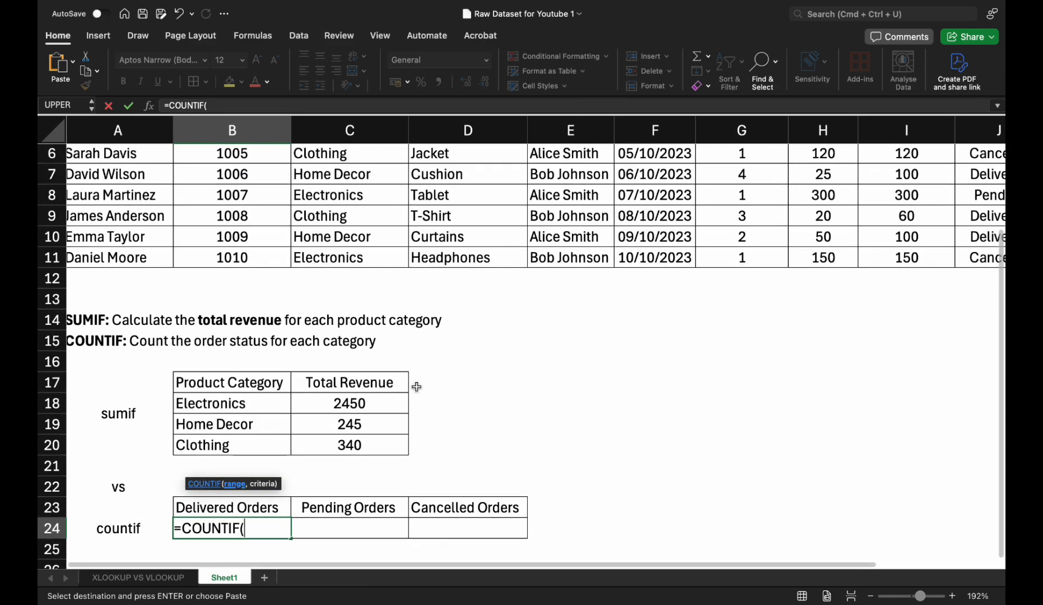
{"action": "scroll", "coordinate": [416, 387], "scroll_direction": "right", "scroll_amount": 3}
{"action": "left_click_drag", "start_coordinate": [798, 175], "coordinate": [797, 357]}
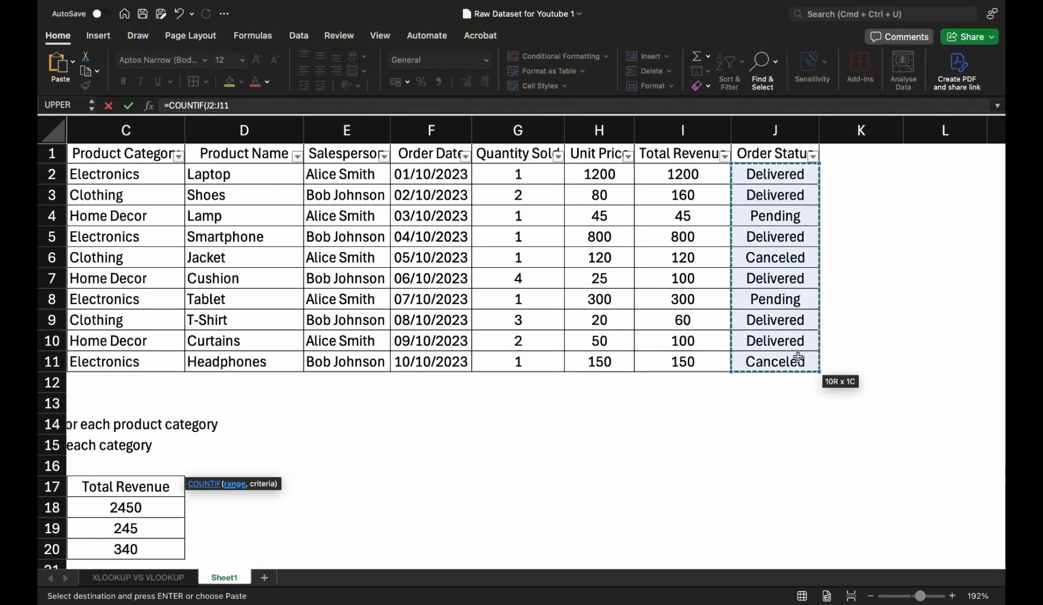
{"action": "type", "text": ","}
{"action": "scroll", "coordinate": [470, 420], "scroll_direction": "left", "scroll_amount": 3}
{"action": "scroll", "coordinate": [470, 420], "scroll_direction": "down", "scroll_amount": 4}
{"action": "scroll", "coordinate": [470, 420], "scroll_direction": "down", "scroll_amount": 1}
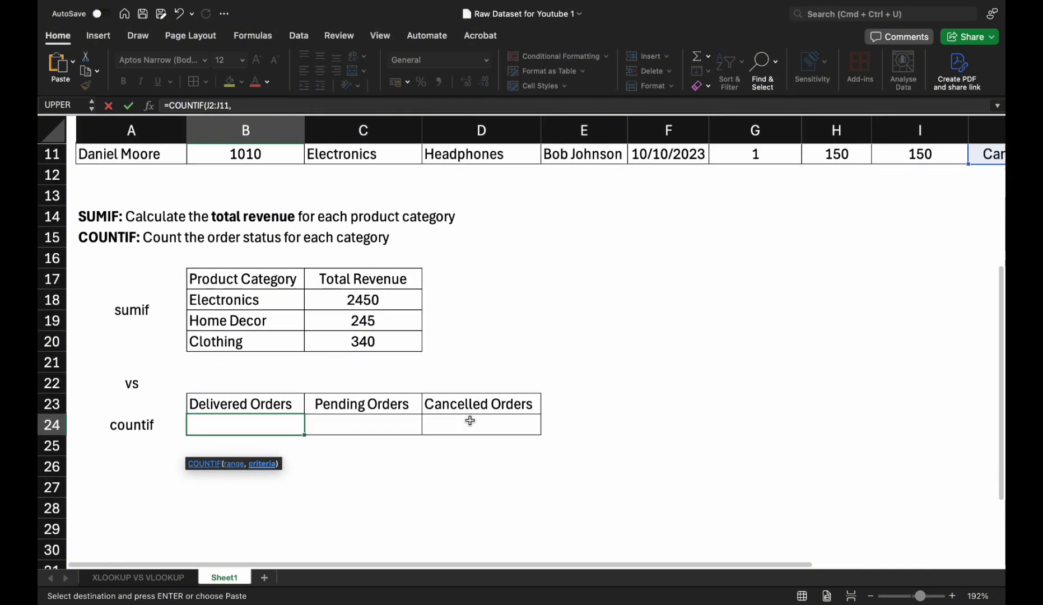
{"action": "scroll", "coordinate": [470, 420], "scroll_direction": "up", "scroll_amount": 5}
{"action": "scroll", "coordinate": [454, 435], "scroll_direction": "right", "scroll_amount": 3}
{"action": "left_click", "coordinate": [654, 182]}
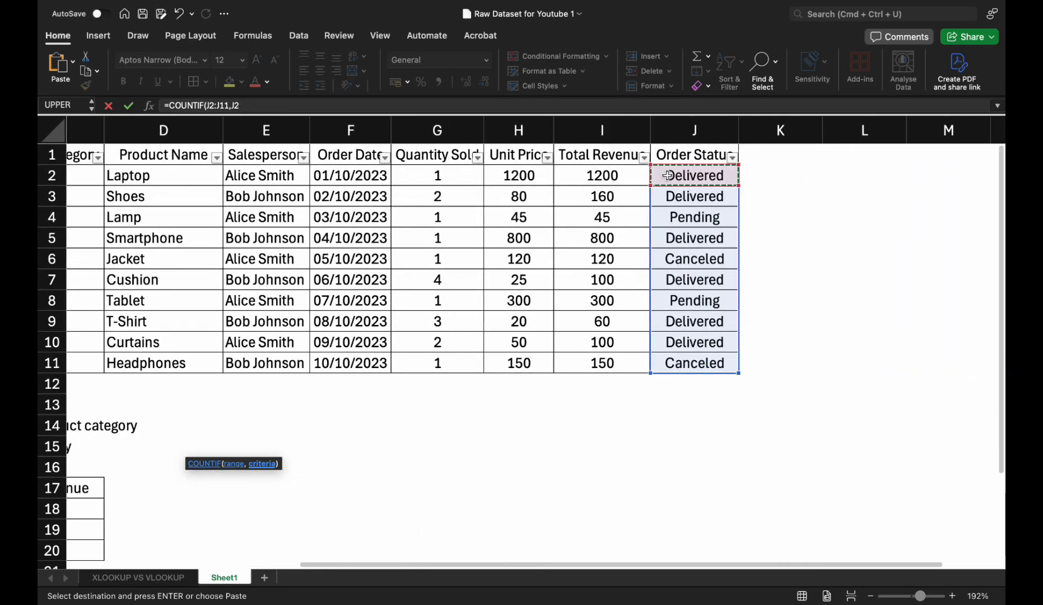
{"action": "scroll", "coordinate": [668, 180], "scroll_direction": "left", "scroll_amount": 1}
{"action": "scroll", "coordinate": [669, 179], "scroll_direction": "down", "scroll_amount": 5}
{"action": "scroll", "coordinate": [668, 179], "scroll_direction": "left", "scroll_amount": 2}
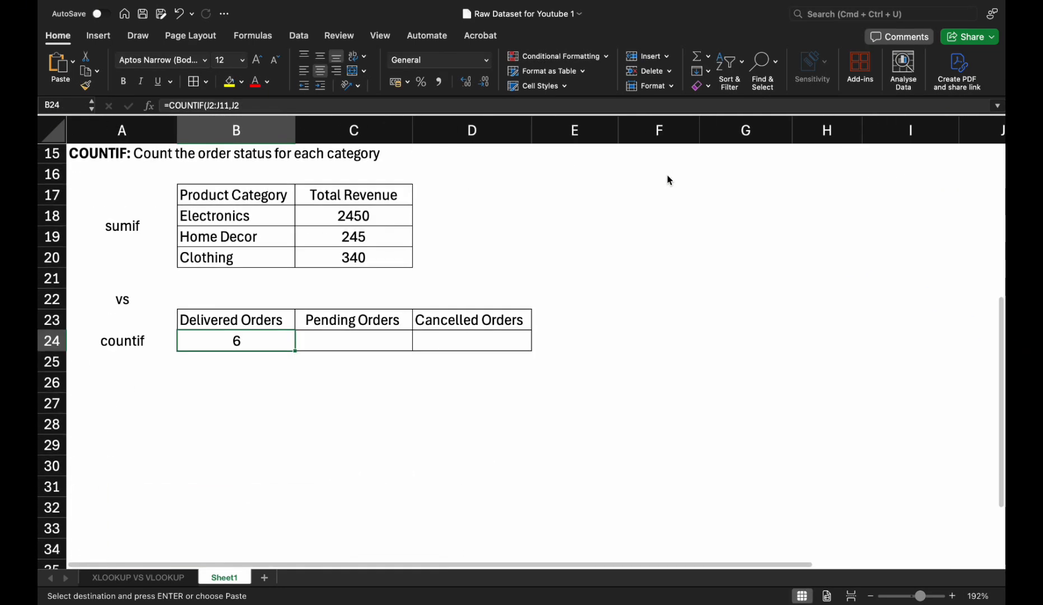
Enter =COUNTIF(J2:J11,J4) in C24 to count the pending orders
{"action": "scroll", "coordinate": [402, 284], "scroll_direction": "right", "scroll_amount": 1}
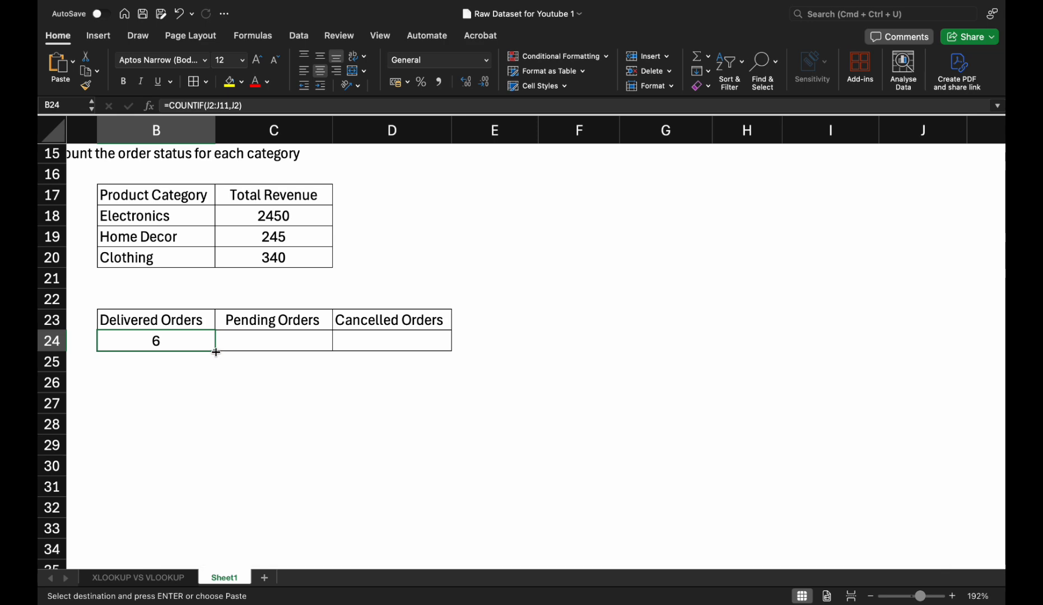
{"action": "left_click", "coordinate": [269, 340]}
{"action": "type", "text": "=COUNTIF("}
{"action": "scroll", "coordinate": [478, 435], "scroll_direction": "up", "scroll_amount": 5}
{"action": "scroll", "coordinate": [477, 435], "scroll_direction": "right", "scroll_amount": 3}
{"action": "scroll", "coordinate": [694, 272], "scroll_direction": "down", "scroll_amount": 1}
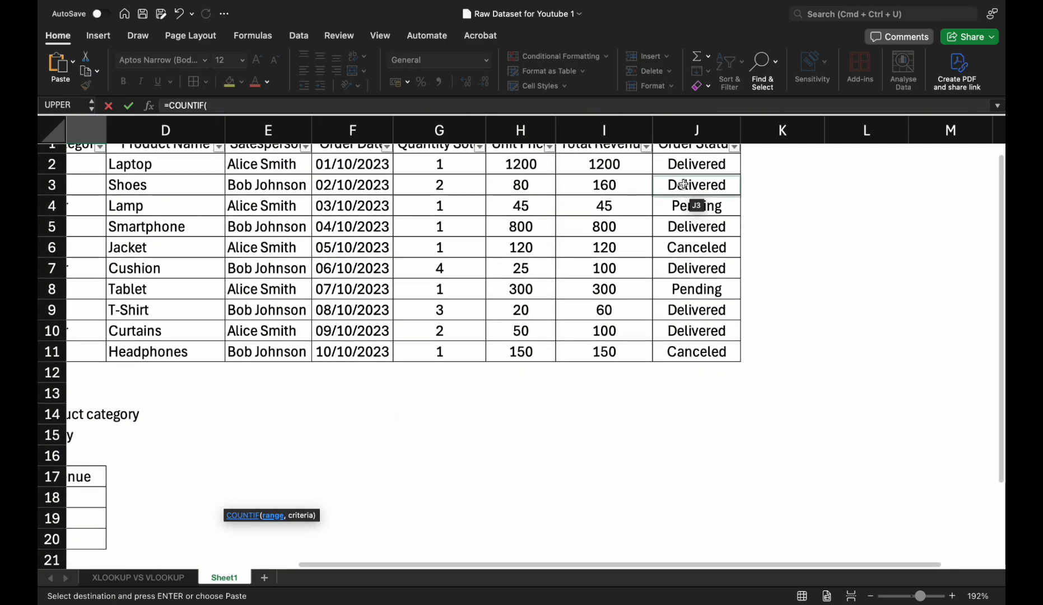
{"action": "left_click_drag", "start_coordinate": [693, 164], "coordinate": [689, 347]}
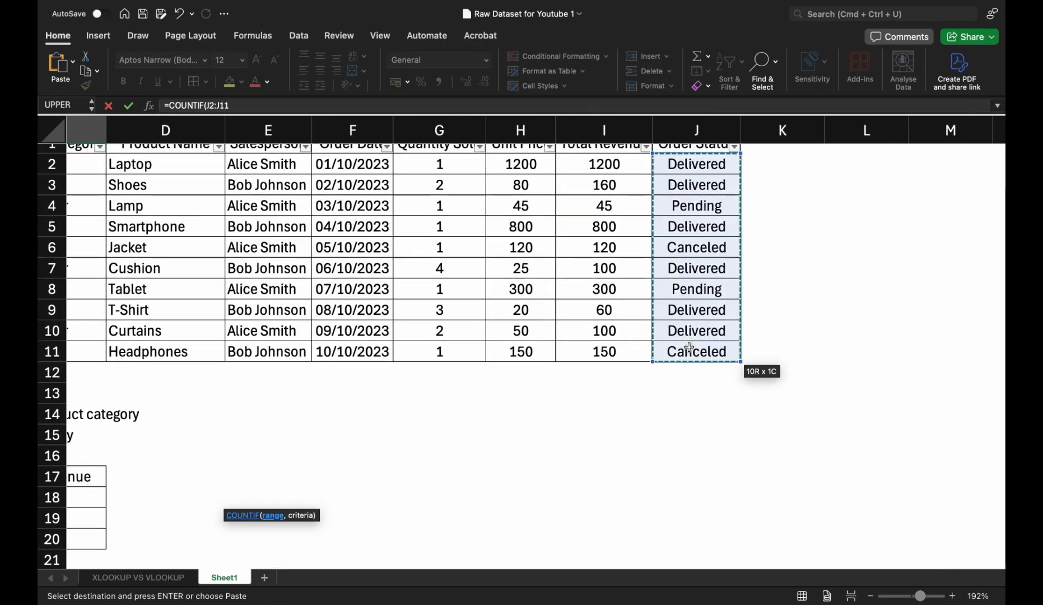
{"action": "type", "text": ","}
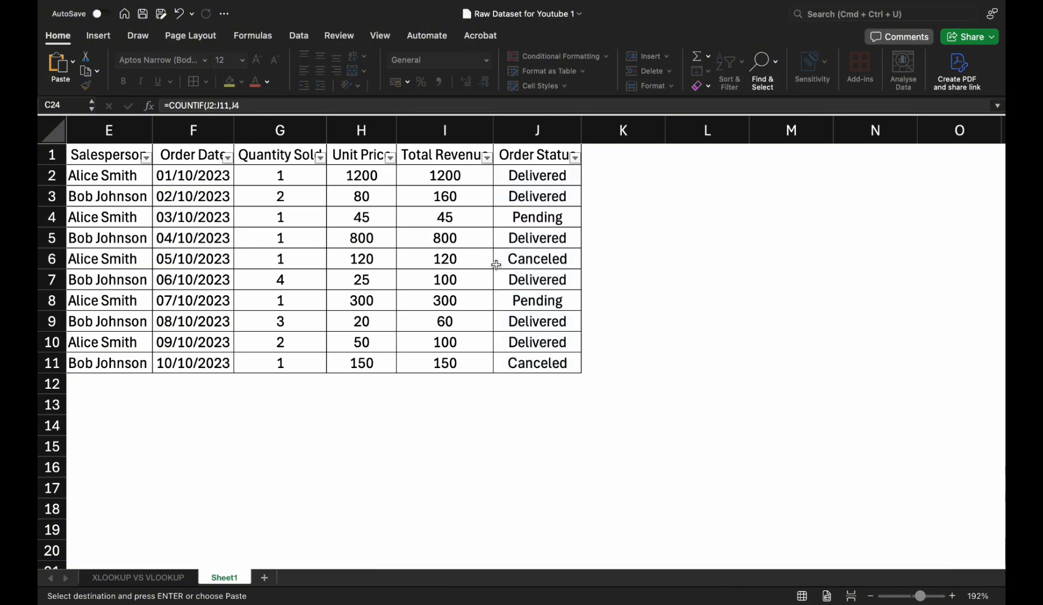
Enter =COUNTIF(J2:J11,J11) in D24 to count the cancelled orders
{"action": "scroll", "coordinate": [272, 428], "scroll_direction": "down", "scroll_amount": 3}
{"action": "scroll", "coordinate": [272, 428], "scroll_direction": "left", "scroll_amount": 2}
{"action": "left_click", "coordinate": [272, 428]}
{"action": "type", "text": "=cou"}
{"action": "left_click", "coordinate": [214, 532]}
{"action": "scroll", "coordinate": [379, 402], "scroll_direction": "up", "scroll_amount": 4}
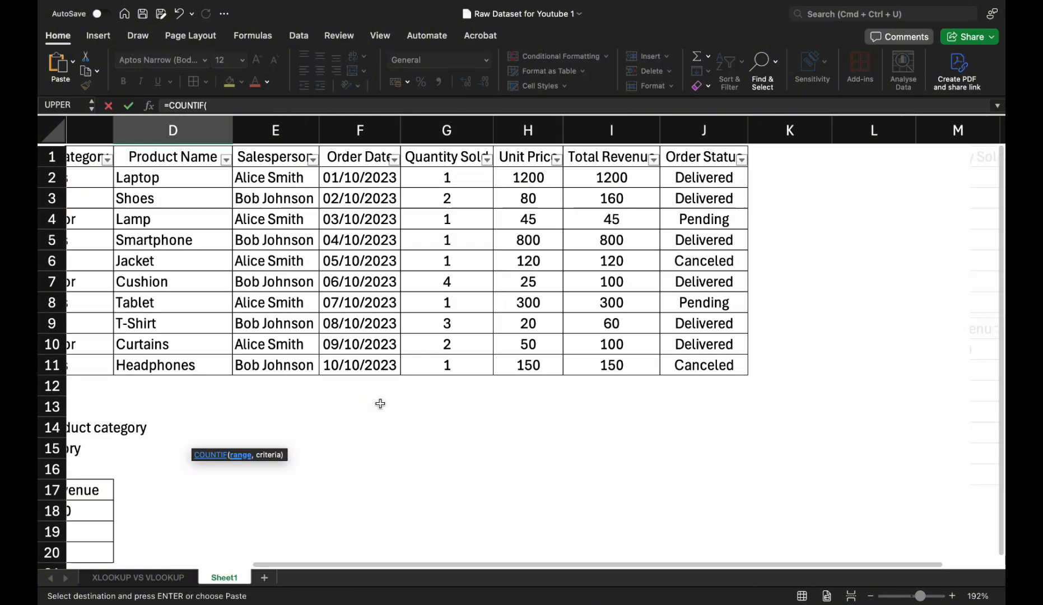
{"action": "left_click_drag", "start_coordinate": [703, 177], "coordinate": [705, 366]}
{"action": "type", "text": ","}
{"action": "scroll", "coordinate": [594, 363], "scroll_direction": "up", "scroll_amount": 2}
{"action": "scroll", "coordinate": [593, 363], "scroll_direction": "right", "scroll_amount": 5}
{"action": "left_click", "coordinate": [400, 342]}
{"action": "key", "text": "Return"}
Filter Order Status to Delivered only and select the visible status cells to check their count against B24
{"action": "scroll", "coordinate": [290, 390], "scroll_direction": "up", "scroll_amount": 3}
{"action": "scroll", "coordinate": [290, 390], "scroll_direction": "left", "scroll_amount": 2}
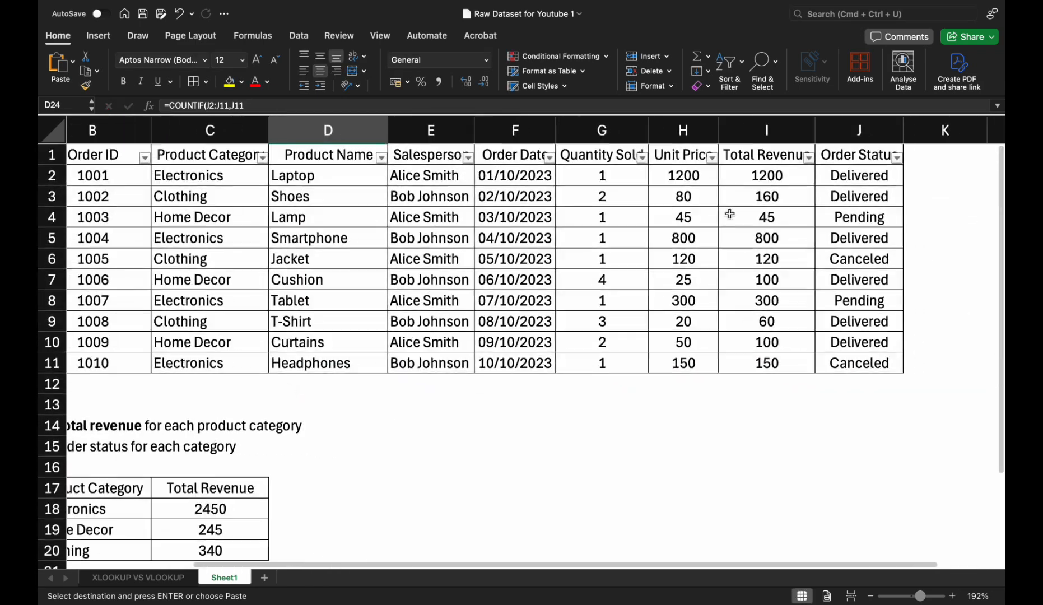
{"action": "left_click", "coordinate": [897, 157]}
{"action": "left_click", "coordinate": [756, 318]}
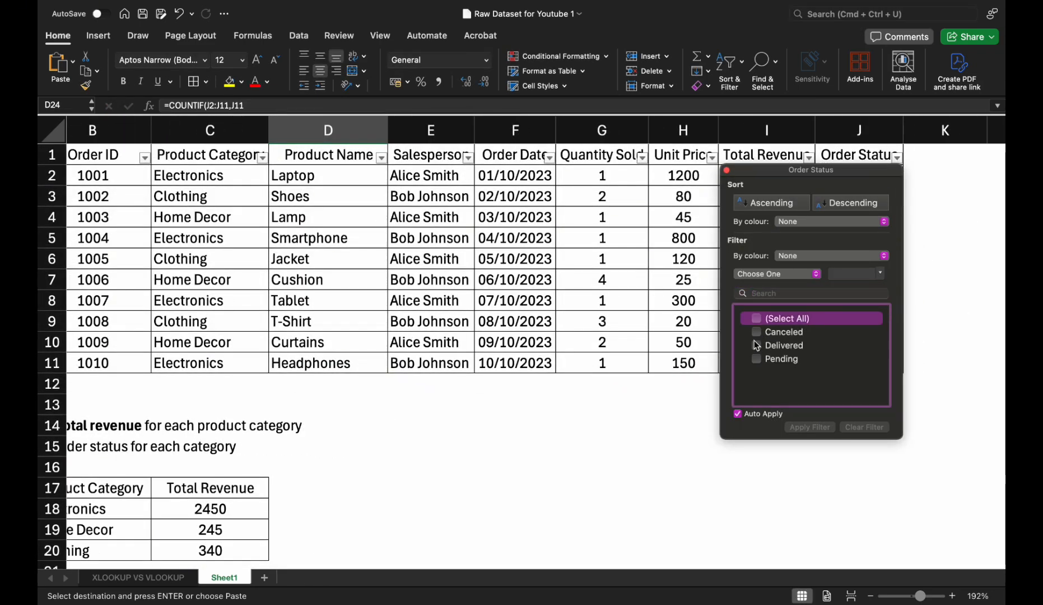
{"action": "left_click", "coordinate": [755, 345]}
{"action": "left_click", "coordinate": [643, 277]}
{"action": "scroll", "coordinate": [630, 283], "scroll_direction": "down", "scroll_amount": 2}
{"action": "scroll", "coordinate": [631, 283], "scroll_direction": "left", "scroll_amount": 1}
{"action": "scroll", "coordinate": [630, 282], "scroll_direction": "up", "scroll_amount": 2}
{"action": "scroll", "coordinate": [631, 283], "scroll_direction": "right", "scroll_amount": 1}
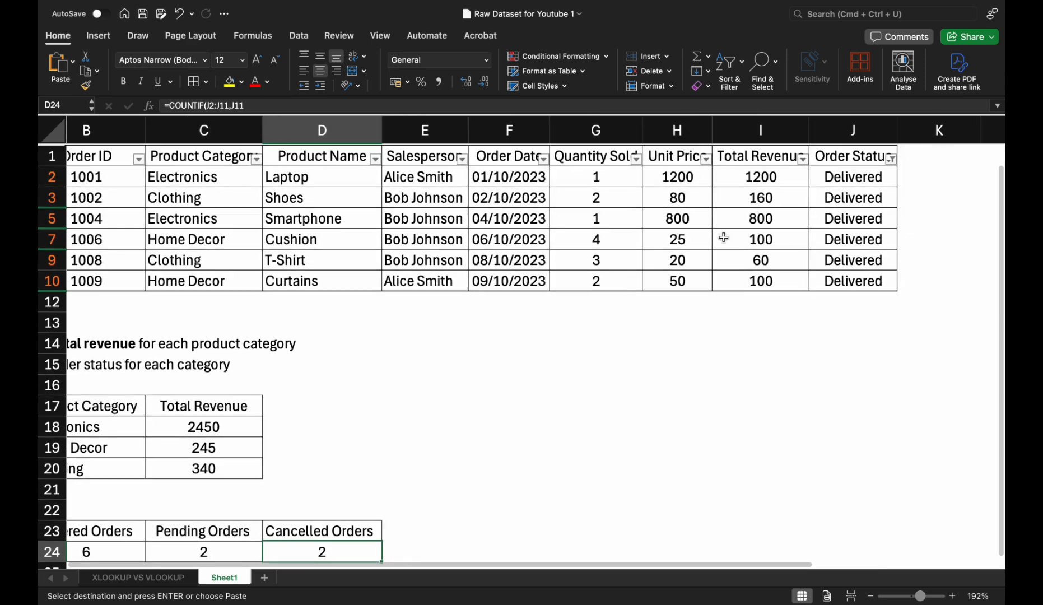
{"action": "left_click_drag", "start_coordinate": [854, 175], "coordinate": [873, 276]}
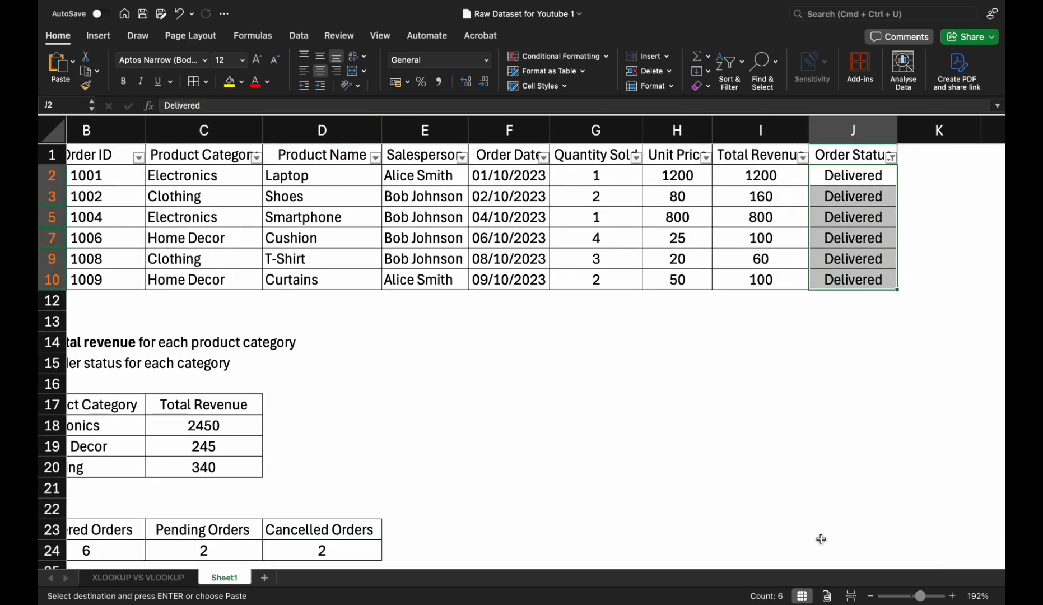
Switch the Order Status filter to Canceled only to check the cancelled orders count
{"action": "left_click", "coordinate": [890, 157]}
{"action": "left_click", "coordinate": [750, 381]}
{"action": "left_click", "coordinate": [750, 367]}
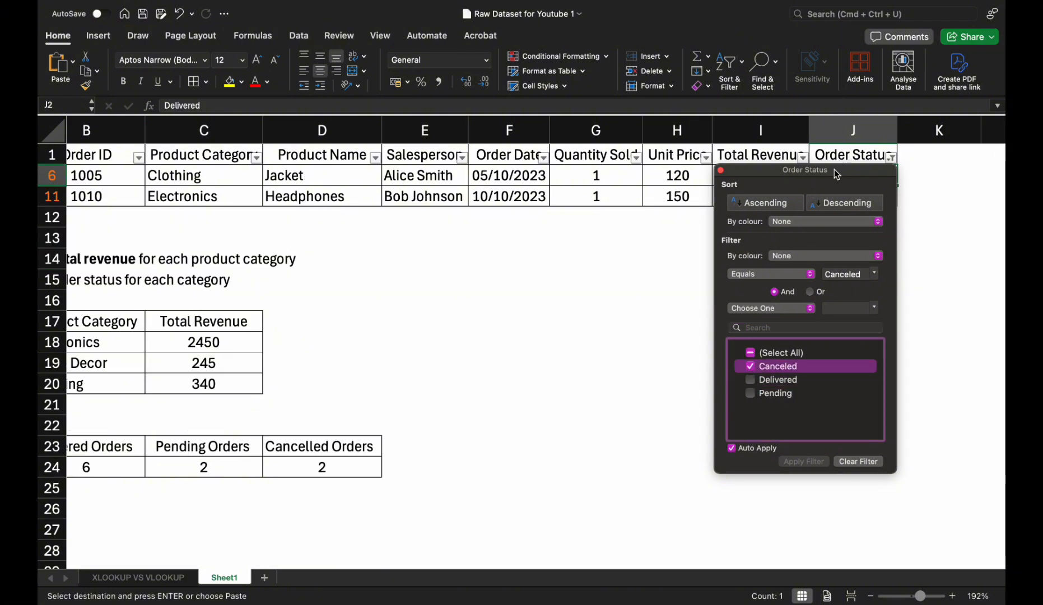
Filter Order Status to Pending only to check the pending orders count, and restore all statuses
{"action": "left_click_drag", "start_coordinate": [835, 170], "coordinate": [807, 222]}
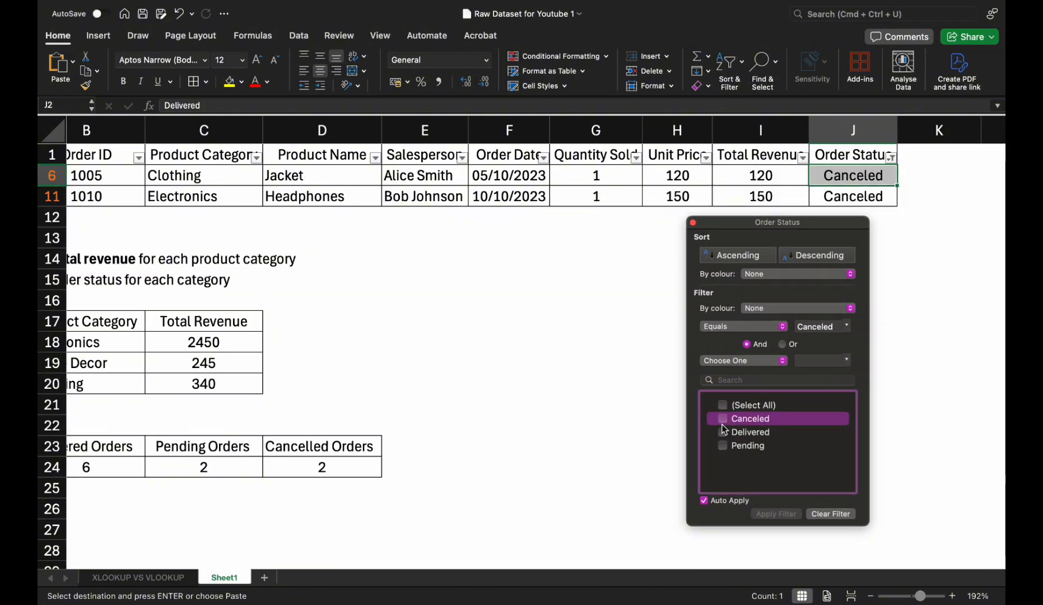
{"action": "left_click", "coordinate": [722, 446]}
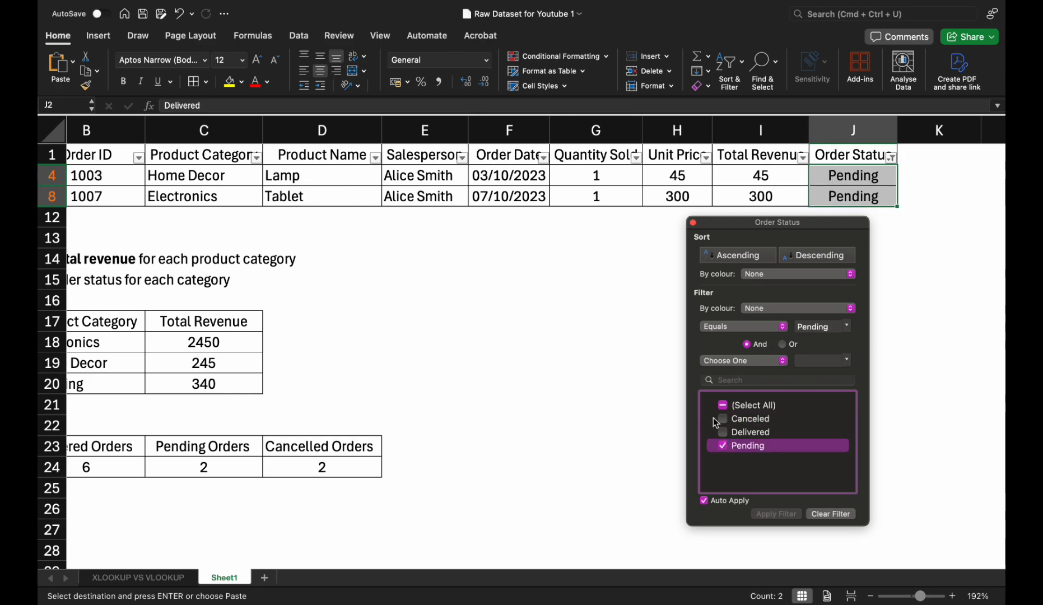
{"action": "left_click", "coordinate": [723, 404]}
{"action": "left_click", "coordinate": [622, 381]}
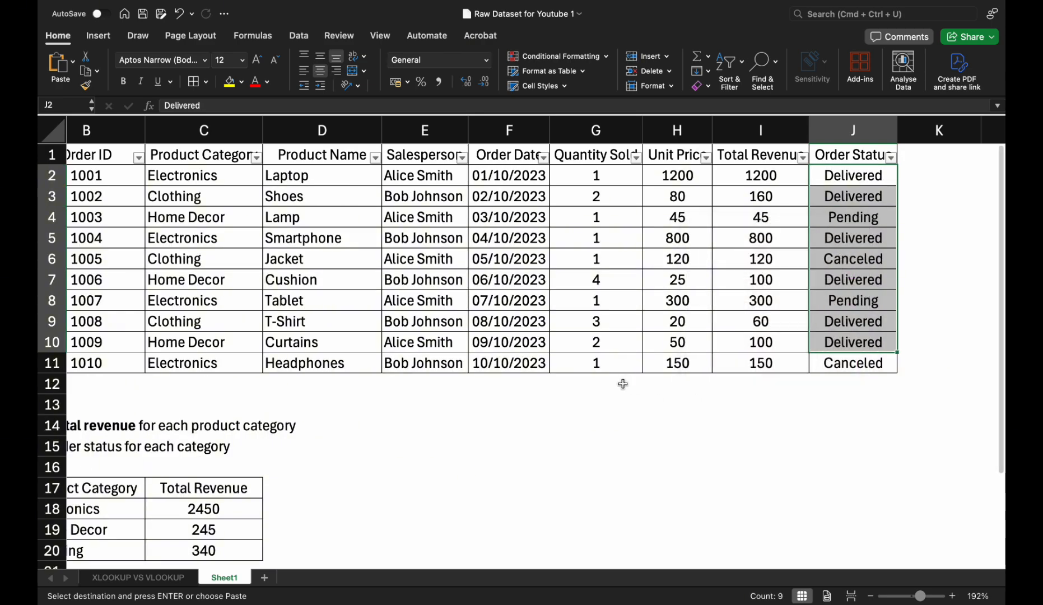
{"action": "left_click", "coordinate": [577, 439]}
Rename the Sheet1 worksheet as SUMIF VS COUNTIF
{"action": "scroll", "coordinate": [555, 395], "scroll_direction": "left", "scroll_amount": 2}
{"action": "scroll", "coordinate": [555, 395], "scroll_direction": "down", "scroll_amount": 10}
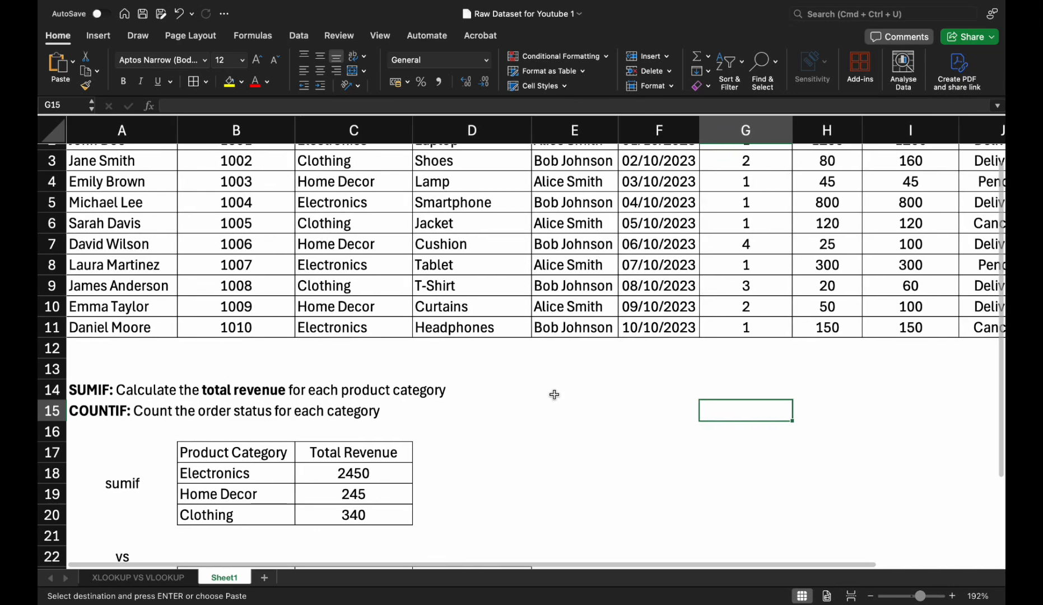
{"action": "scroll", "coordinate": [555, 394], "scroll_direction": "up", "scroll_amount": 10}
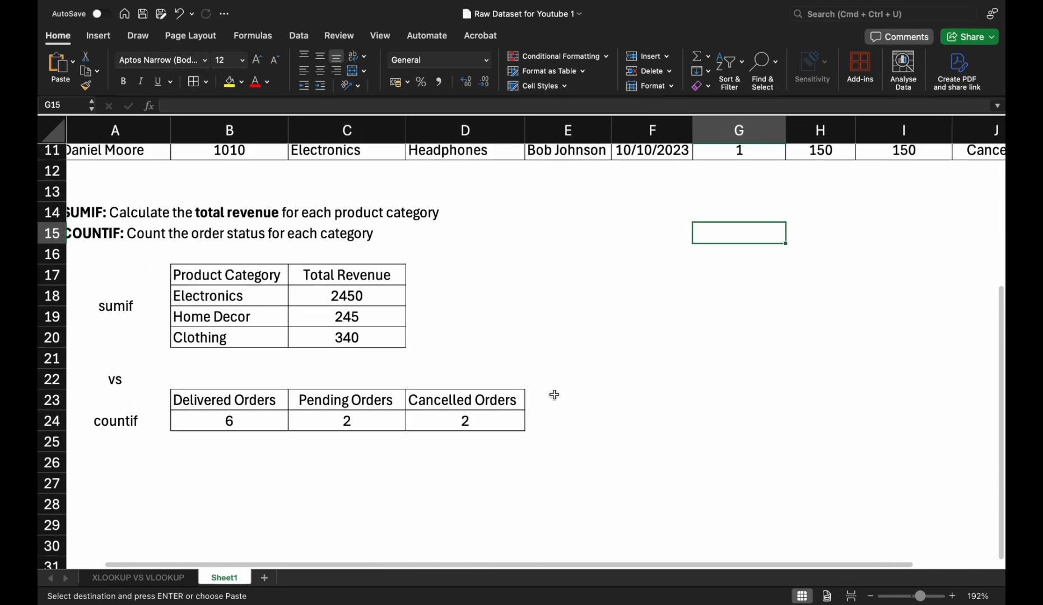
{"action": "scroll", "coordinate": [554, 395], "scroll_direction": "up", "scroll_amount": 1}
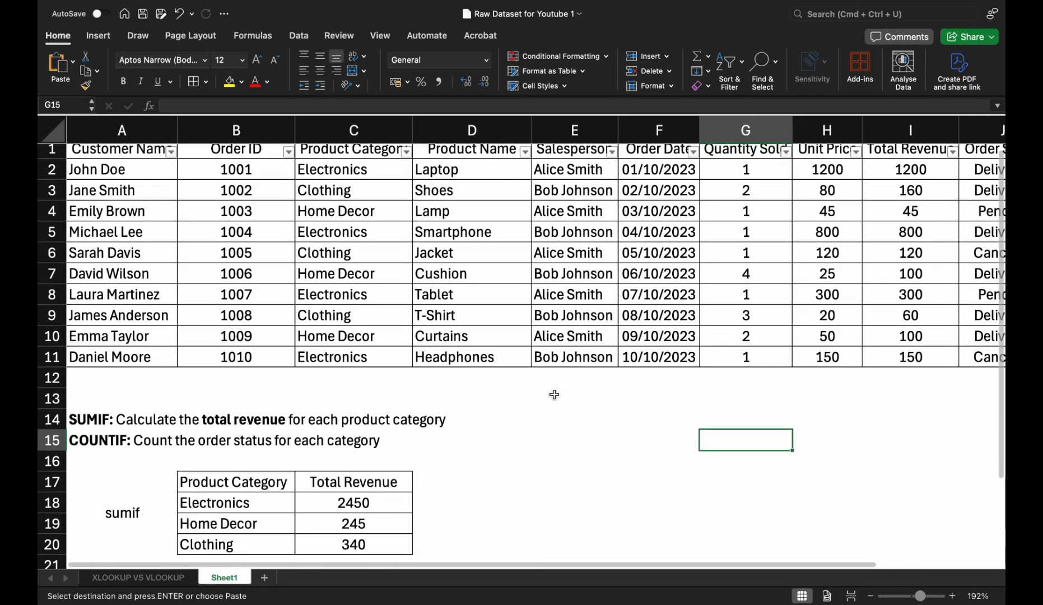
{"action": "double_click", "coordinate": [227, 576]}
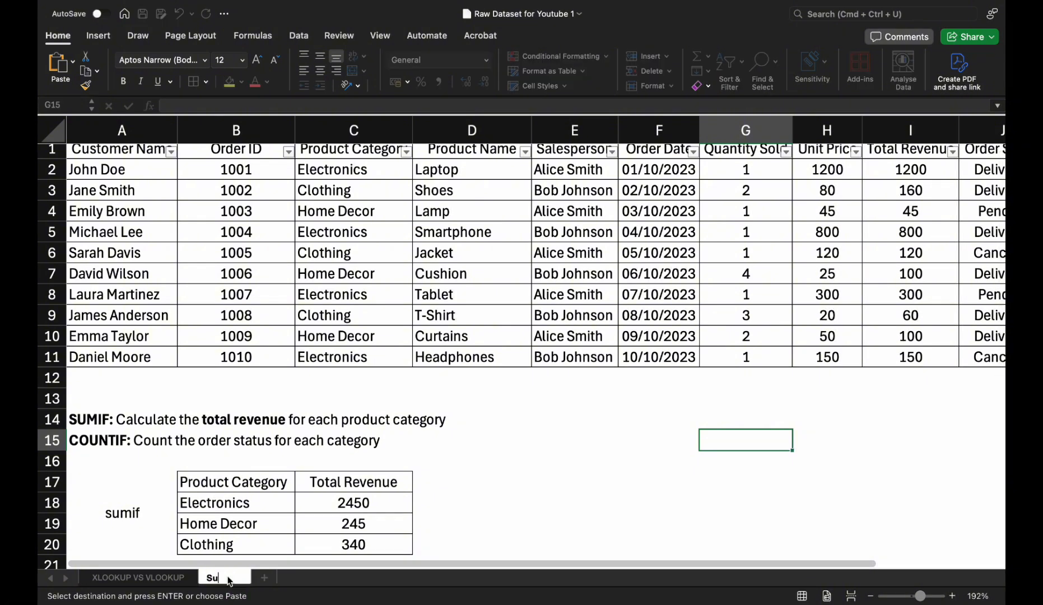
{"action": "type", "text": "SUMIF VS COUNT"}
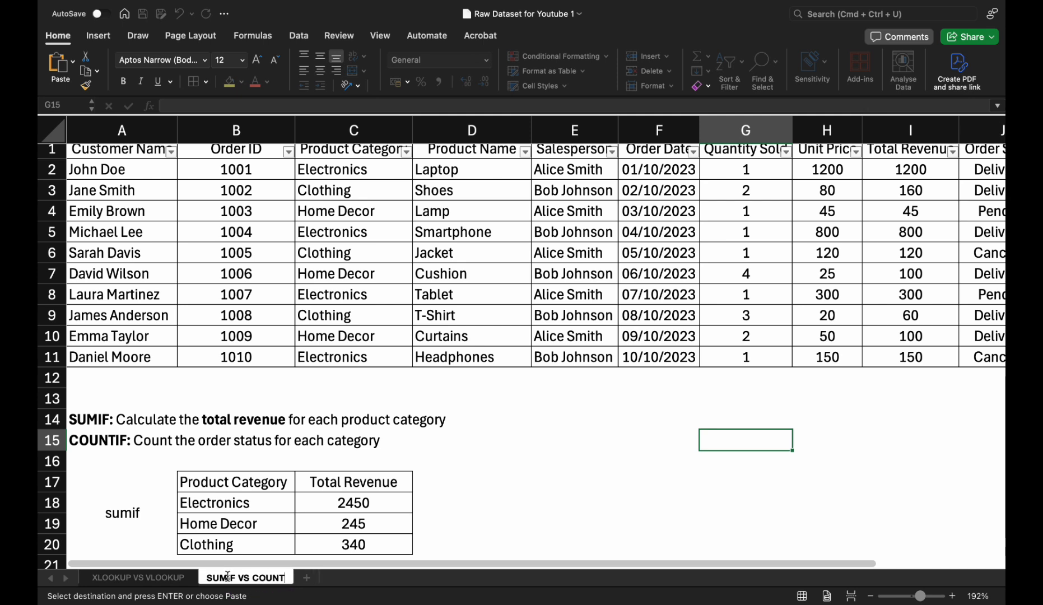
{"action": "type", "text": "IF"}
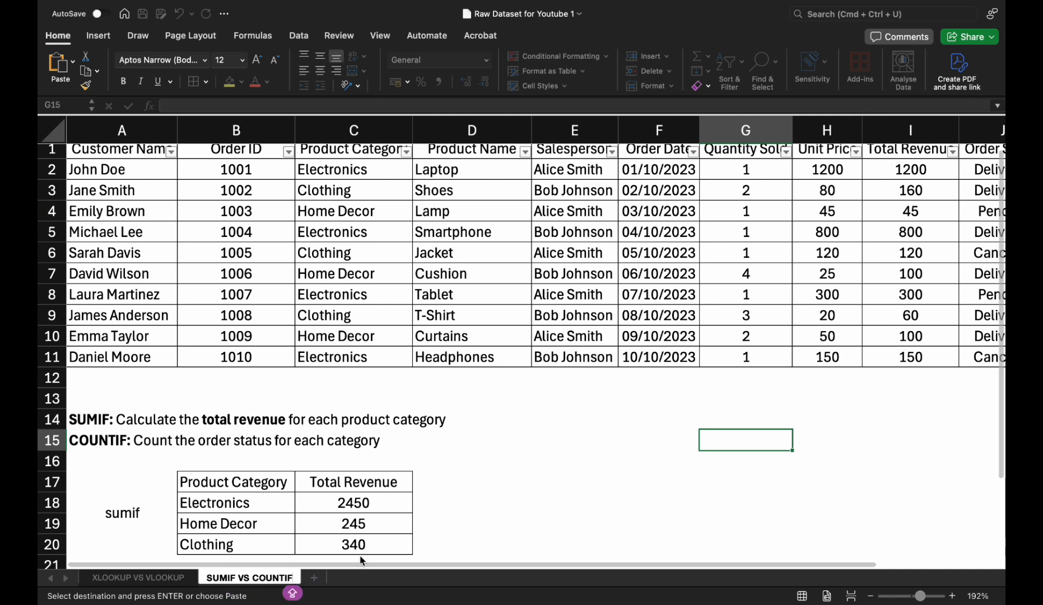
{"action": "left_click", "coordinate": [468, 504]}
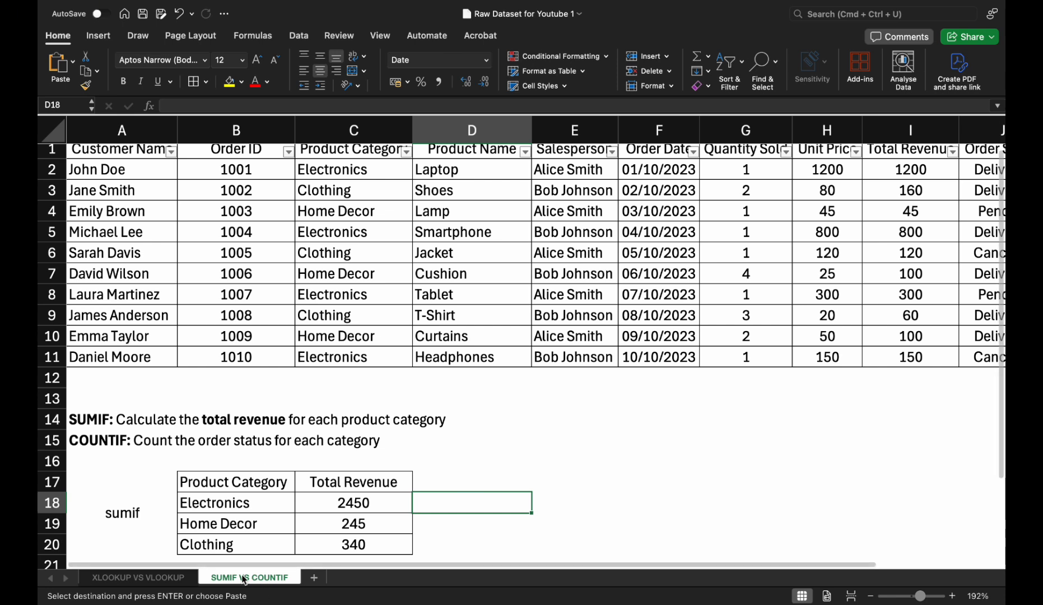
Switch to the XLOOKUP VS VLOOKUP sheet and enter "thanks for watching" in cell H16
{"action": "left_click", "coordinate": [178, 577]}
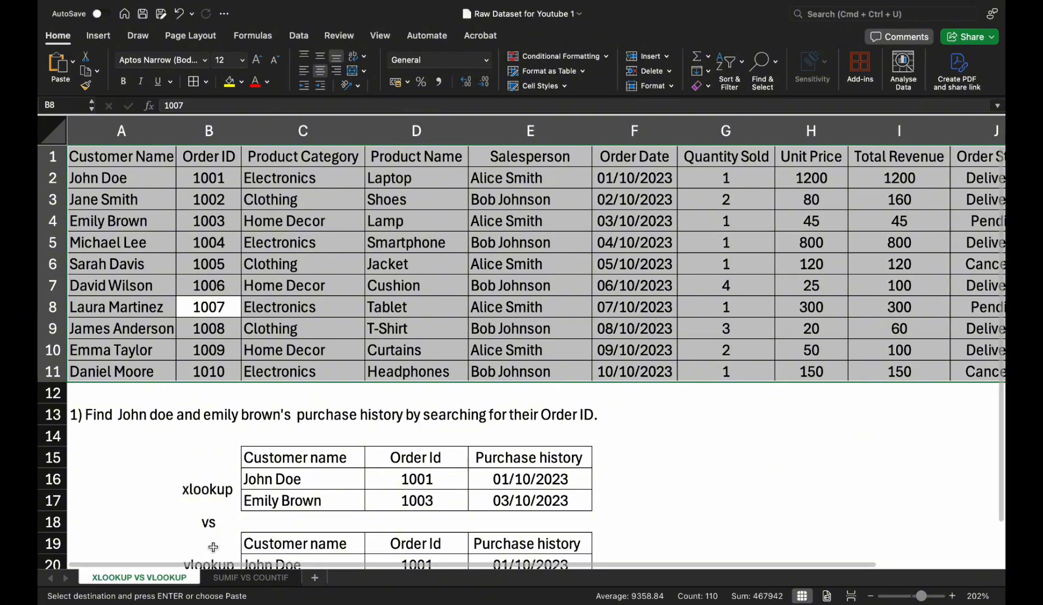
{"action": "left_click", "coordinate": [577, 487]}
{"action": "scroll", "coordinate": [568, 465], "scroll_direction": "down", "scroll_amount": 2}
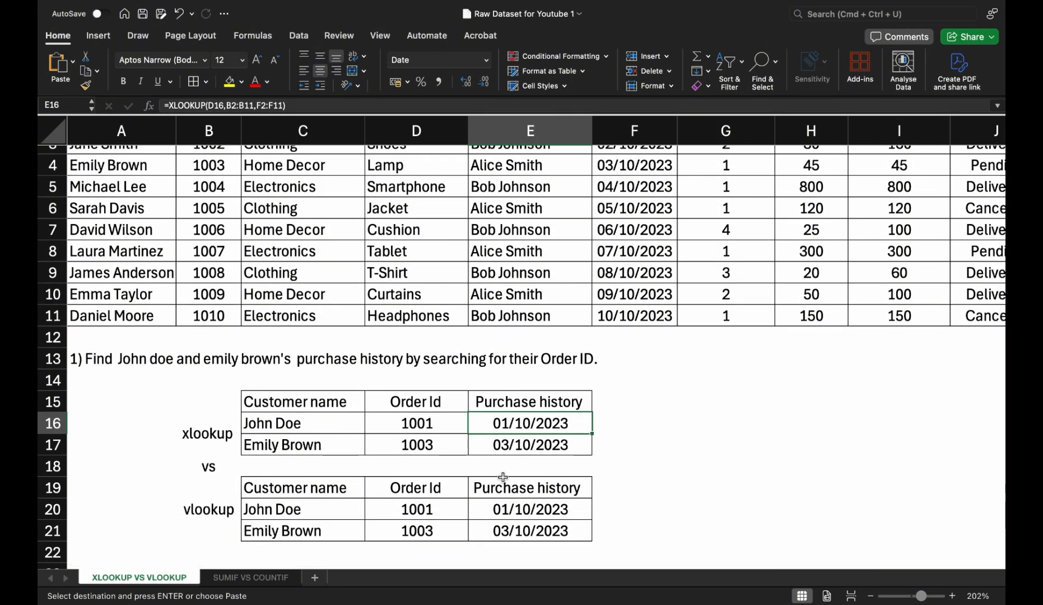
{"action": "left_click", "coordinate": [650, 431]}
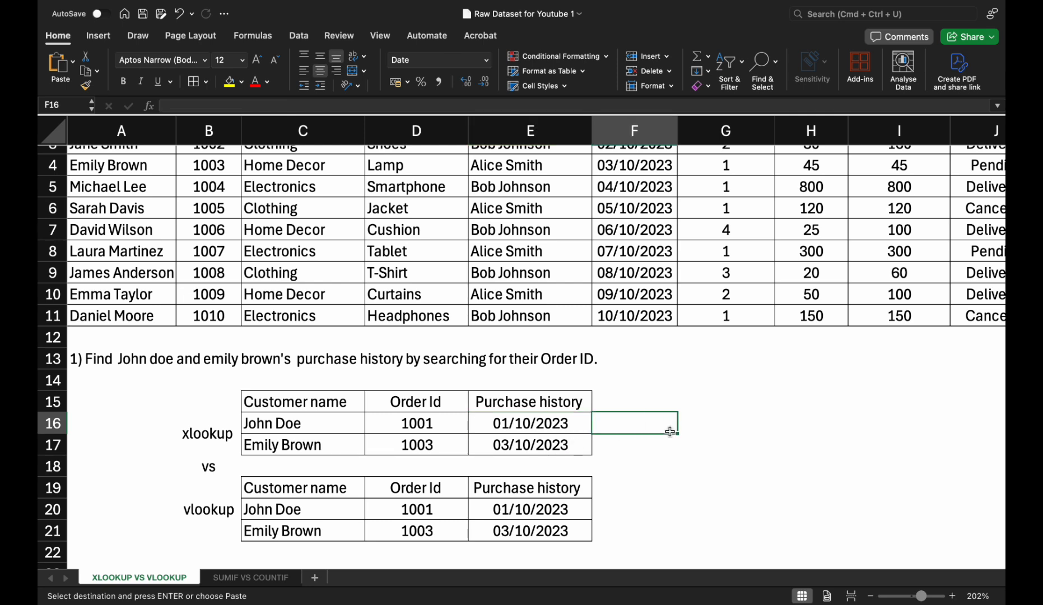
{"action": "left_click", "coordinate": [709, 418]}
{"action": "key", "text": "Right"}
{"action": "type", "text": "t"}
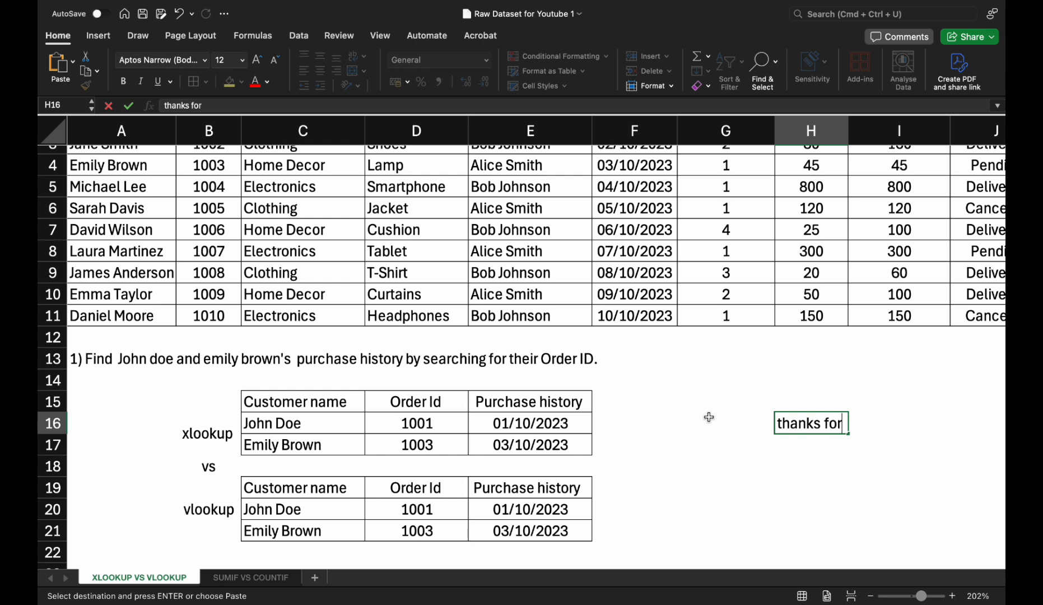
{"action": "type", "text": "hanks for watchi"}
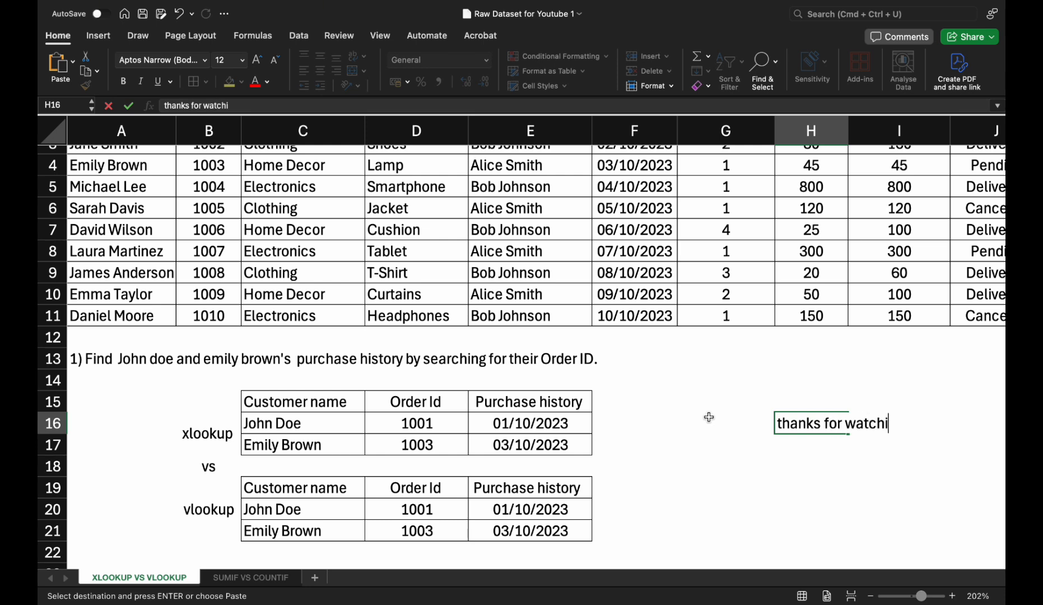
{"action": "type", "text": "ng"}
{"action": "left_click", "coordinate": [804, 458]}
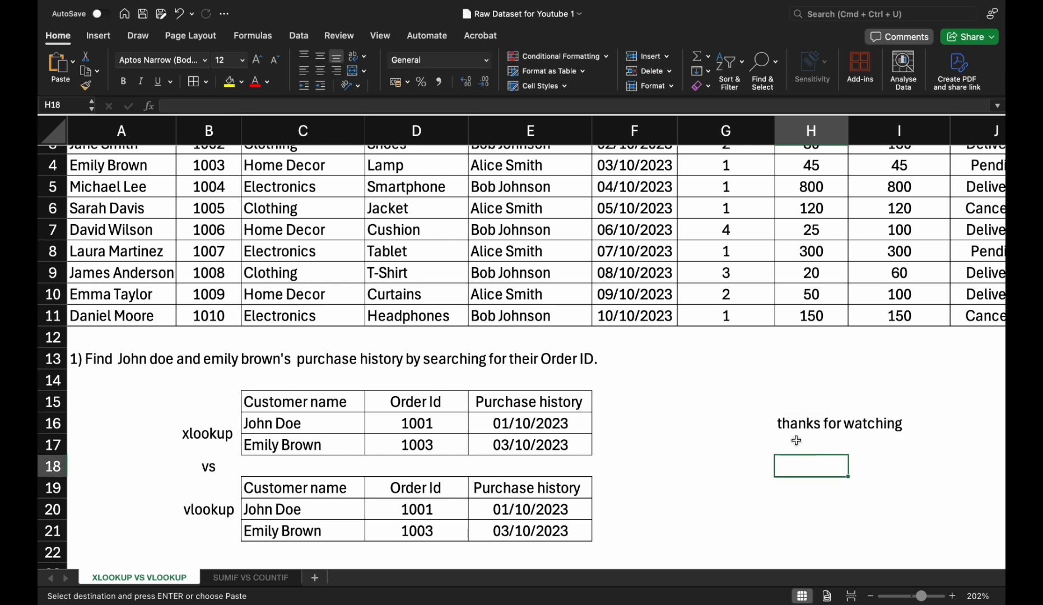